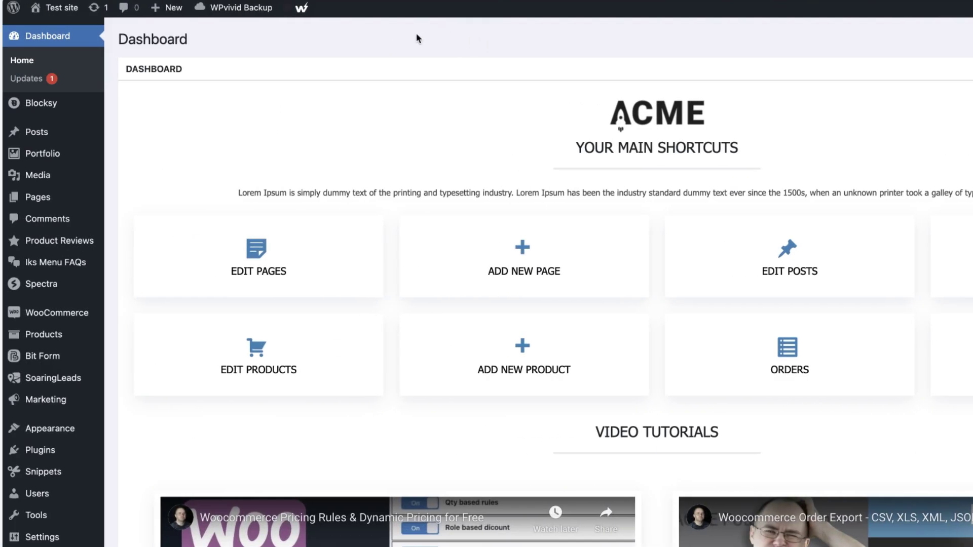
Bring up the SoaringLeads flyout submenu in the WordPress admin sidebar
mouse_move(63, 381)
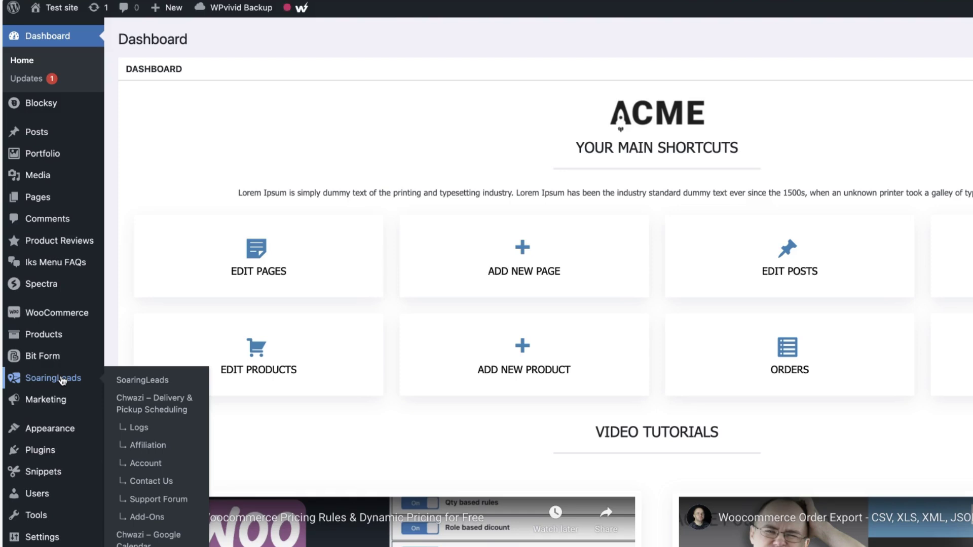
Open Chwazi's Delivery & Pickup Scheduling settings, trying the stacked layout and a 'pickup' search, ending at Basics
click(162, 405)
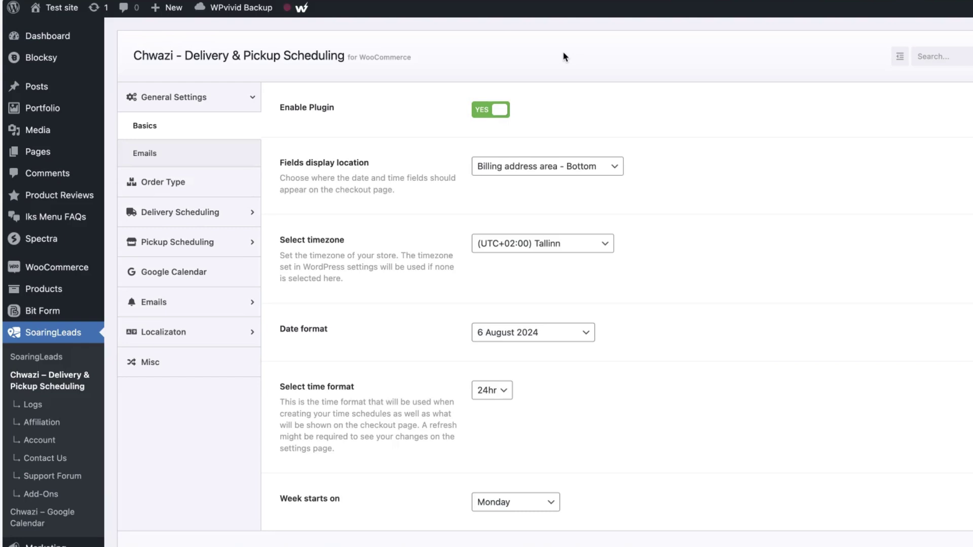
click(900, 56)
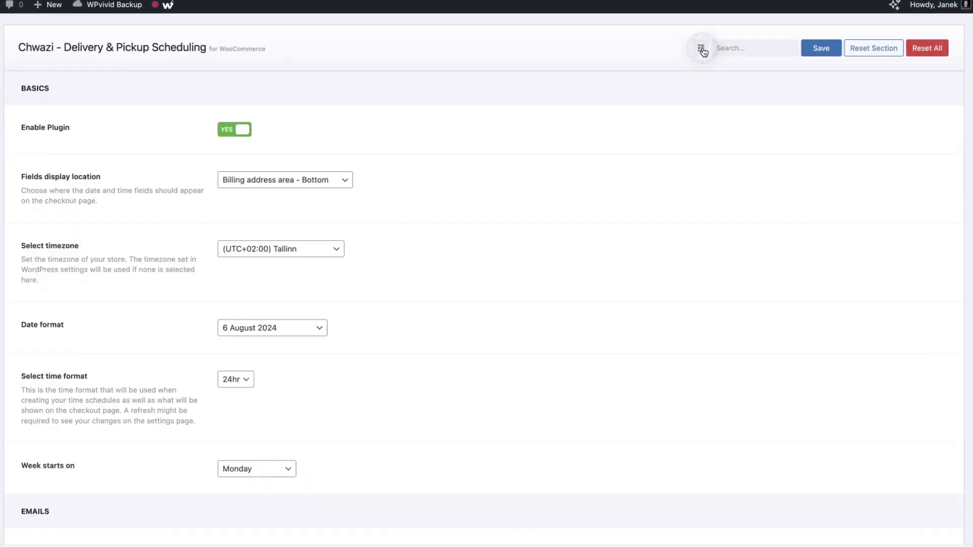
click(702, 50)
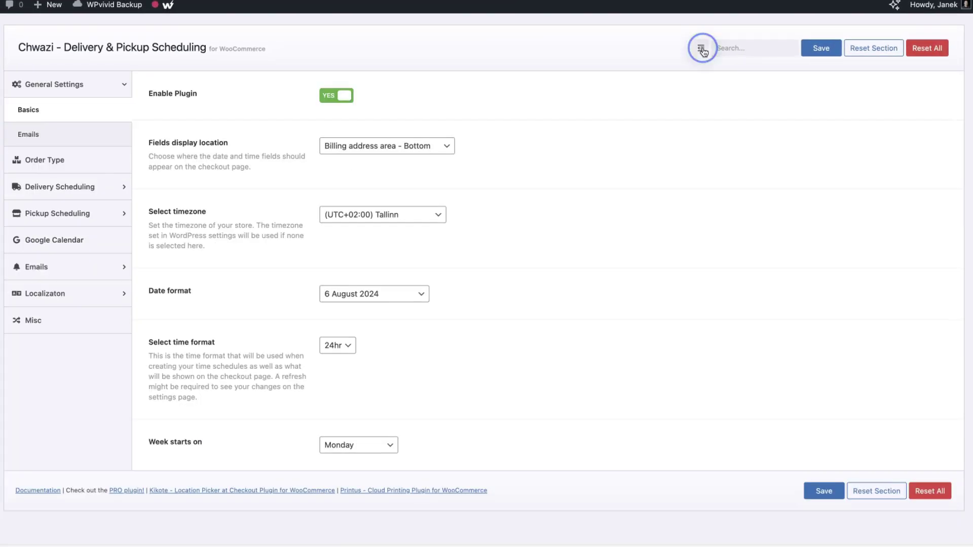
text(pickup)
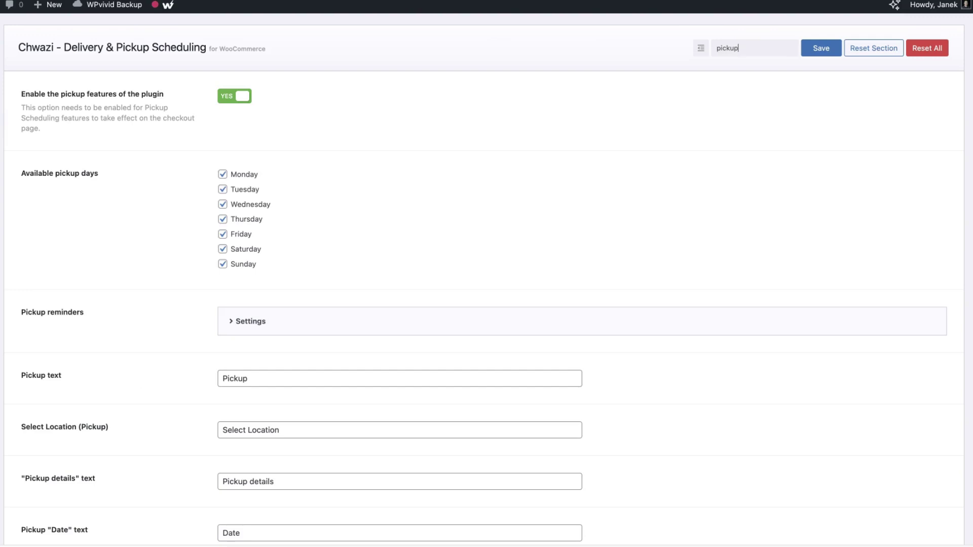
key(BackSpace)
key(BackSpace)
key(BackSpace)
key(BackSpace)
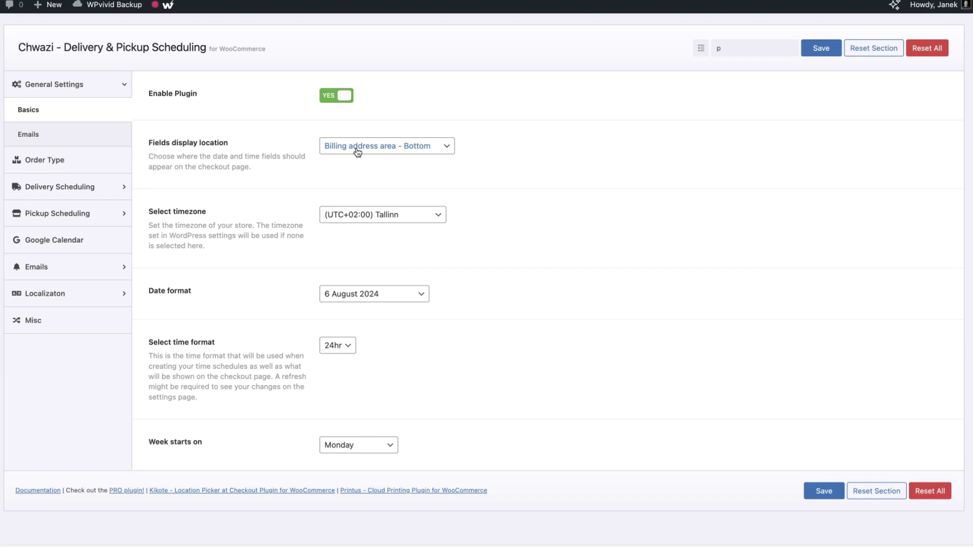
Set the fields display location to Billing address top, save, and preview it on checkout
click(385, 152)
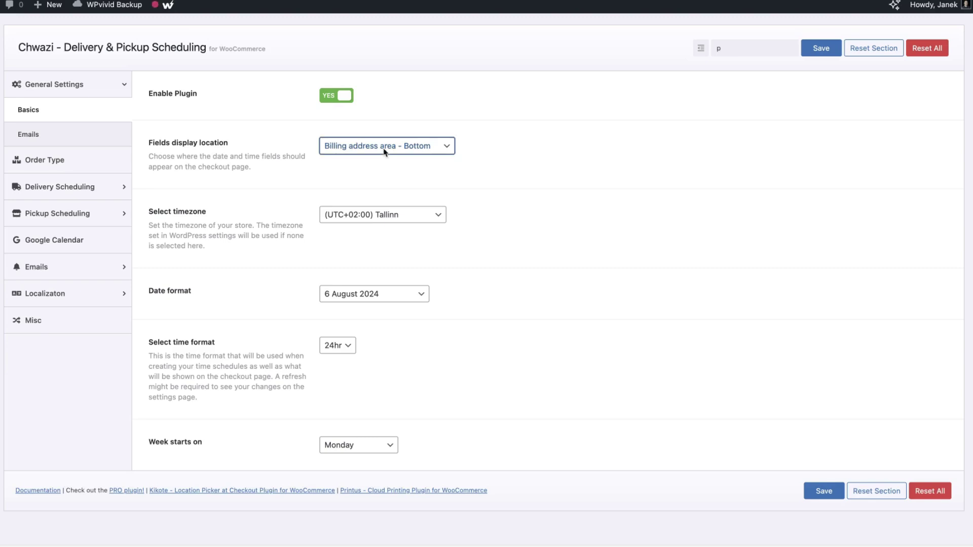
click(384, 150)
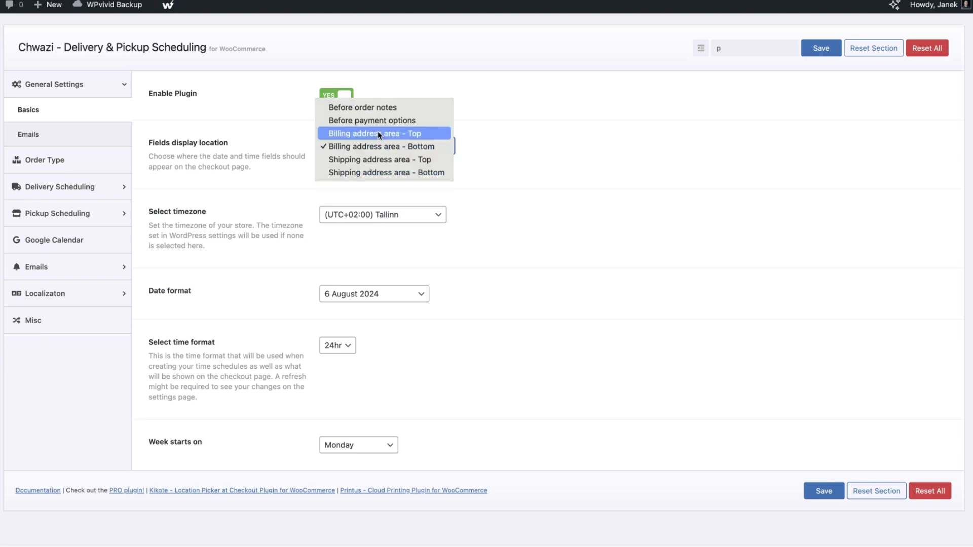
click(380, 133)
click(812, 49)
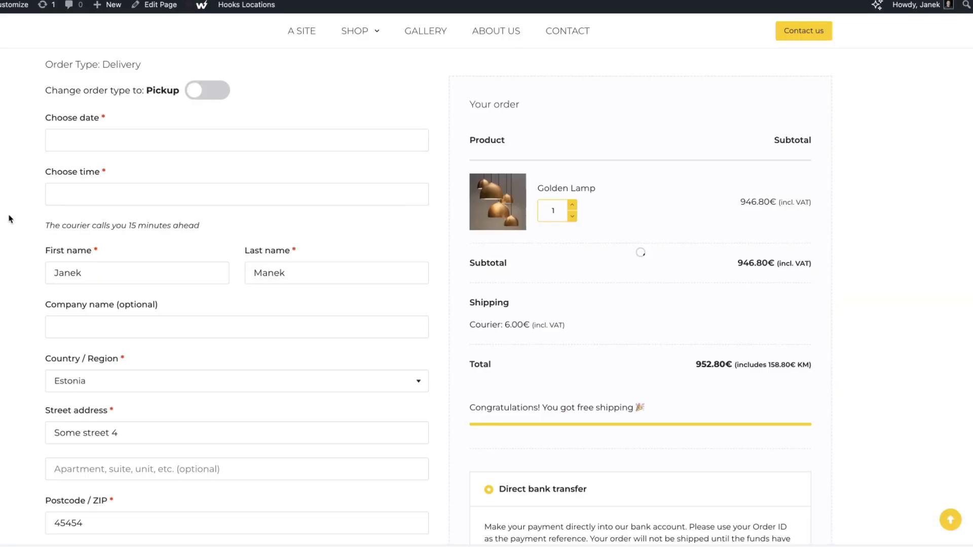
scroll(10, 219, up, 4)
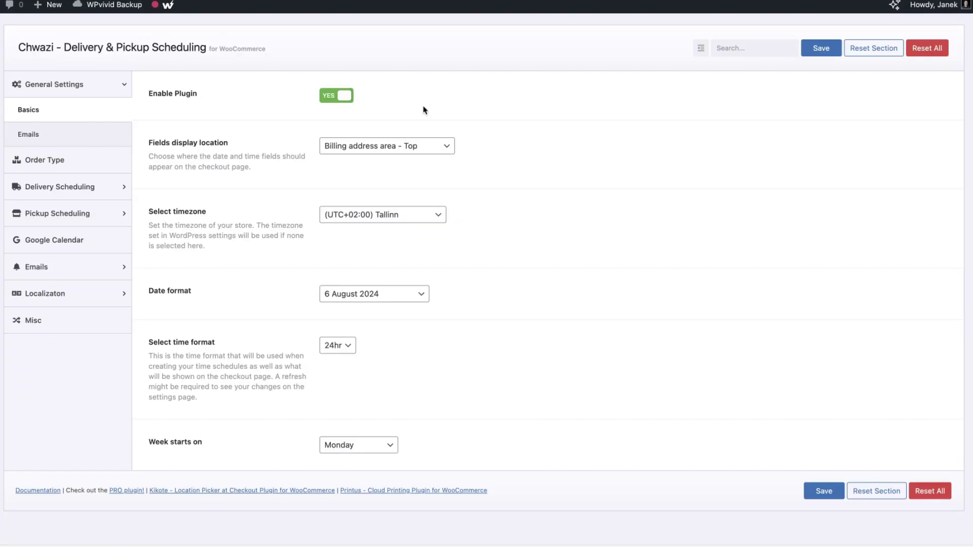
Try other field locations and save Shipping address area – Bottom
click(365, 133)
click(368, 142)
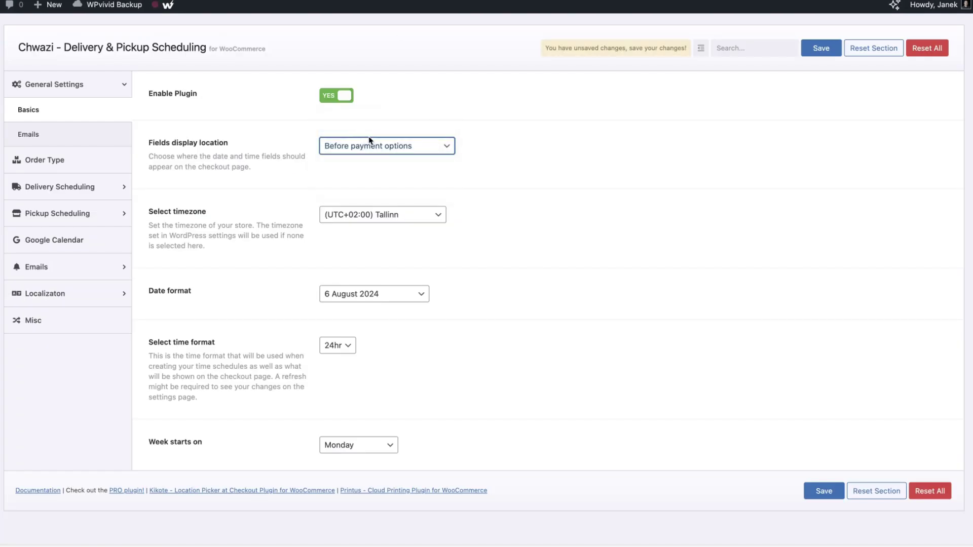
click(368, 133)
click(386, 201)
click(399, 152)
click(401, 161)
click(820, 49)
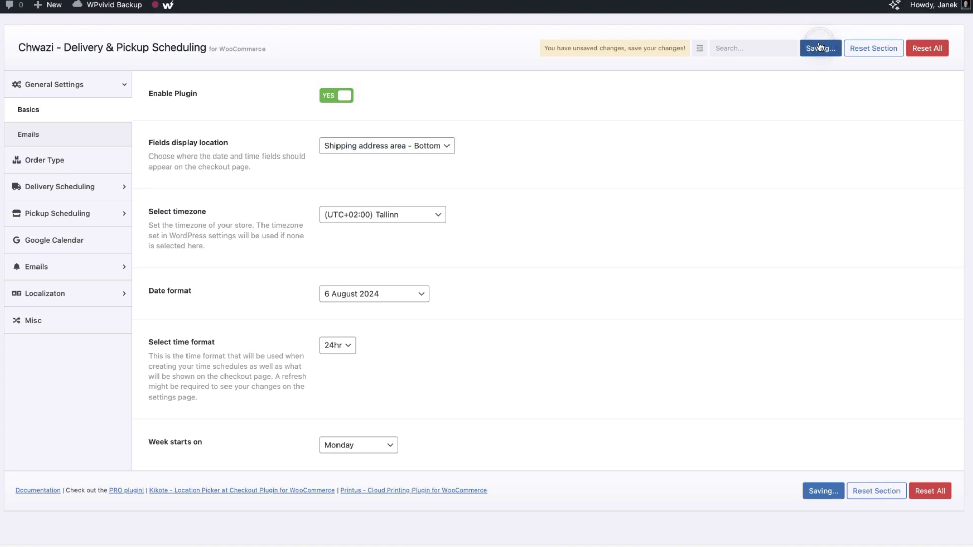
Set the fields display location to 'Before payment options' and save
click(386, 145)
click(380, 94)
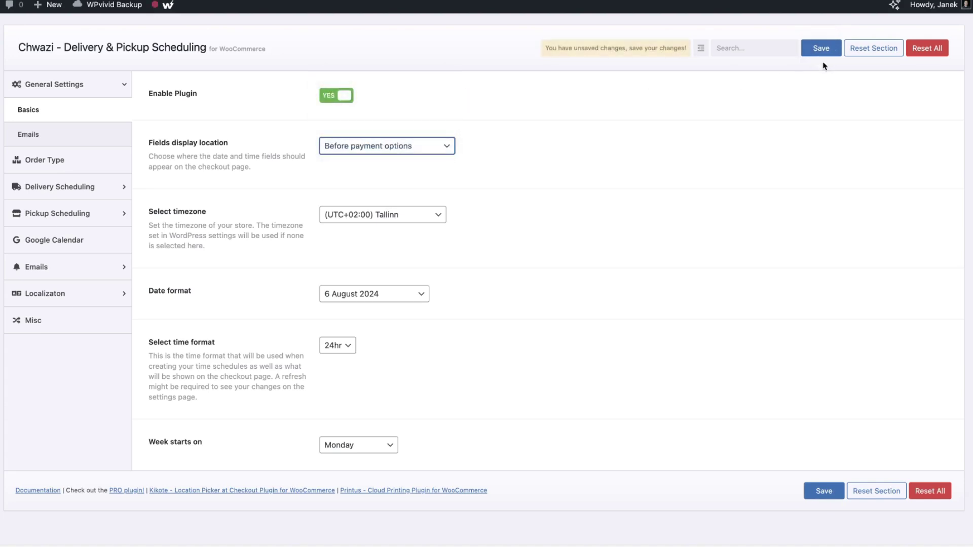
click(821, 48)
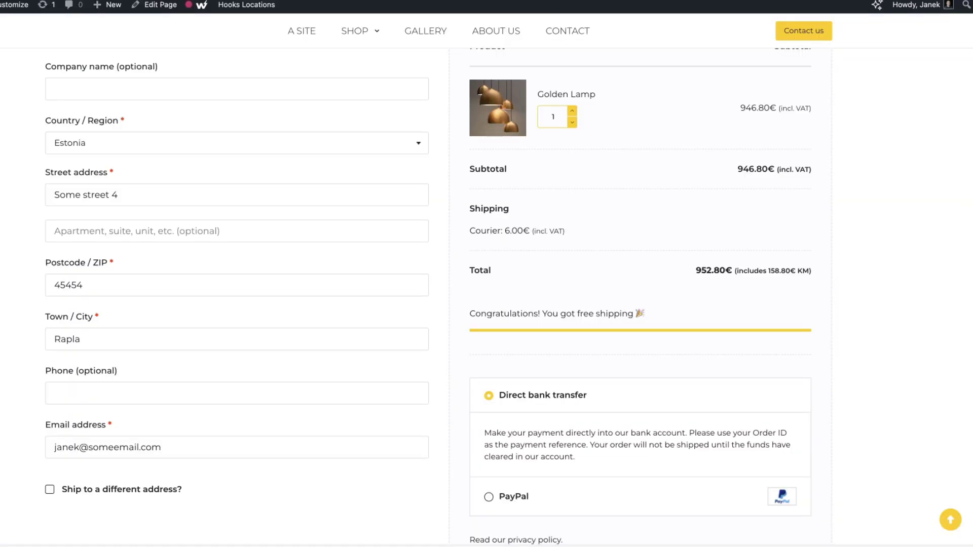
scroll(634, 273, down, 5)
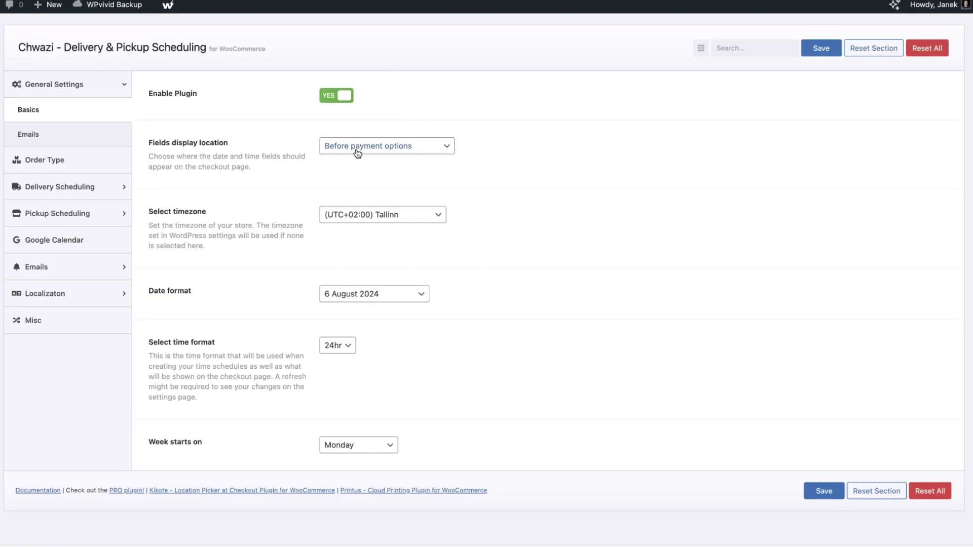
Move the checkout date/time fields back to 'Billing address area – Bottom'
click(365, 147)
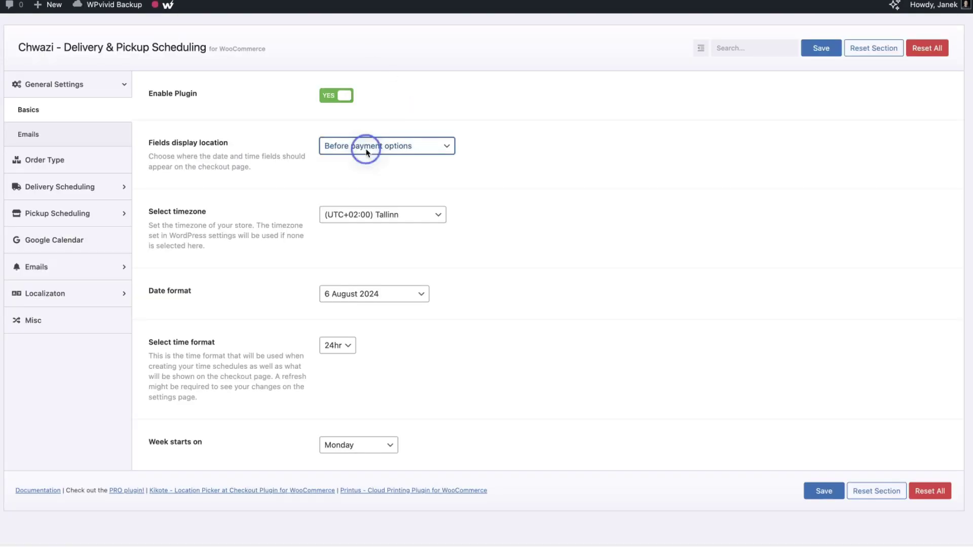
click(360, 173)
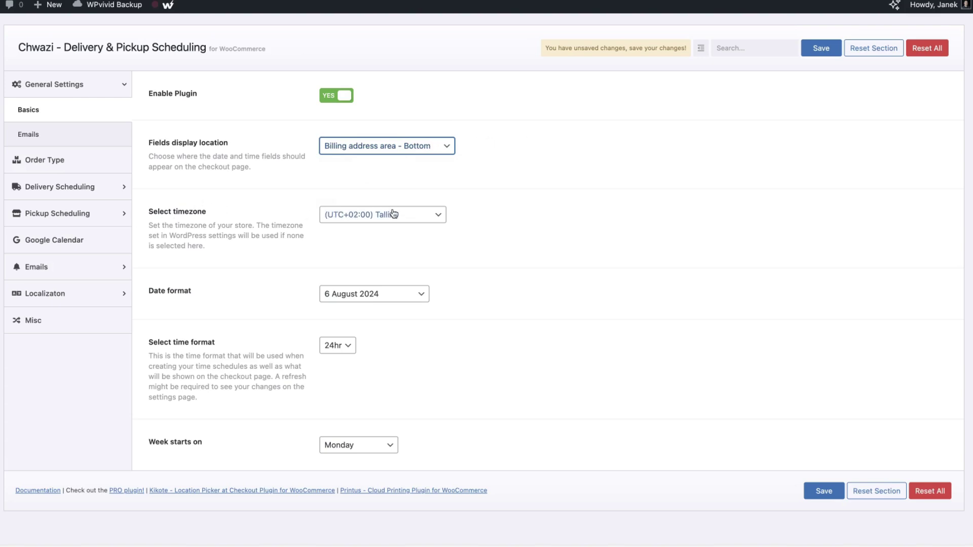
scroll(421, 223, down, 3)
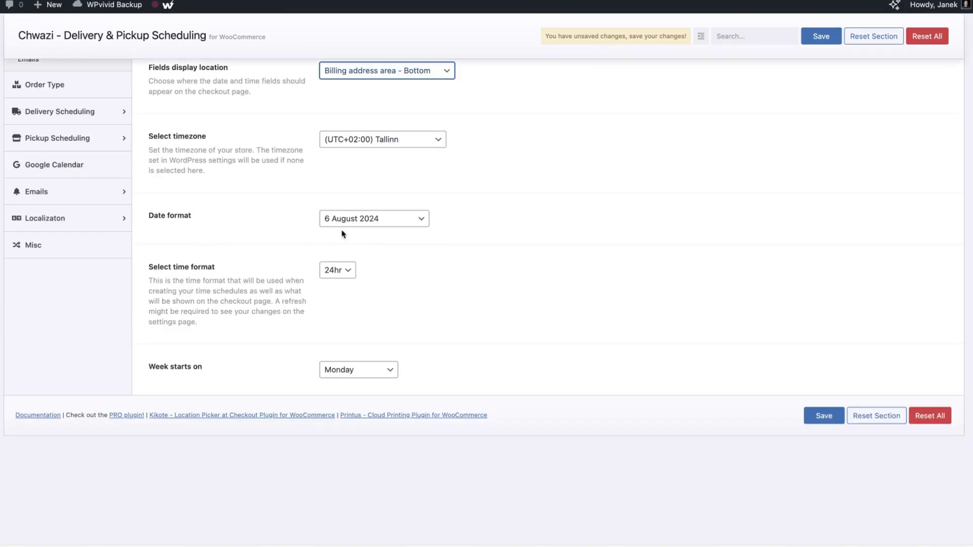
Review the date format, try 12hr then keep 24hr time, check week start, and save Basics
click(362, 218)
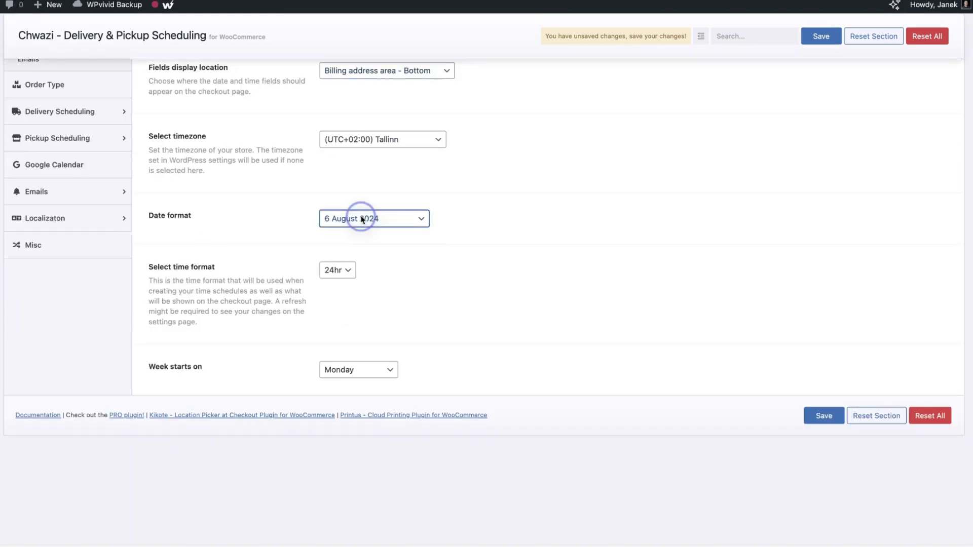
click(346, 275)
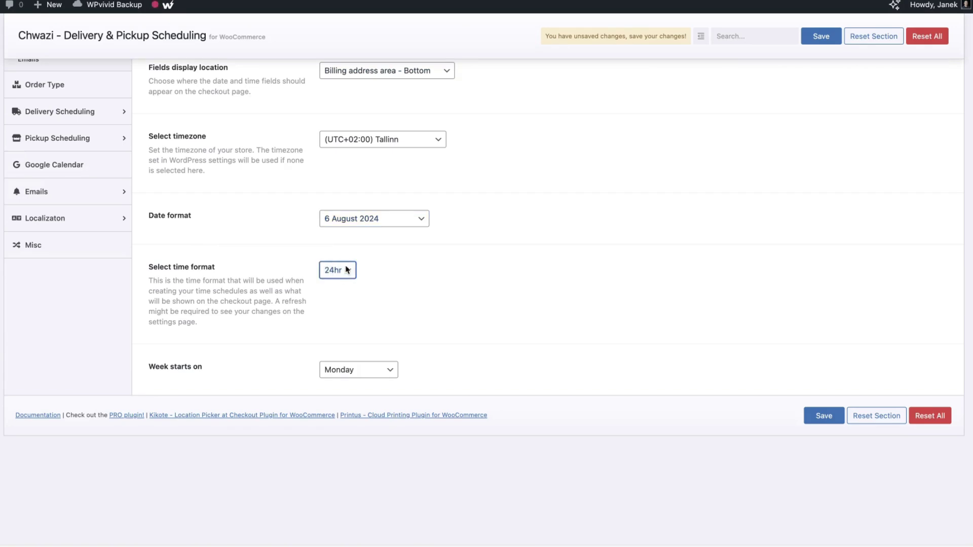
click(344, 270)
click(346, 257)
click(343, 272)
click(337, 283)
click(357, 371)
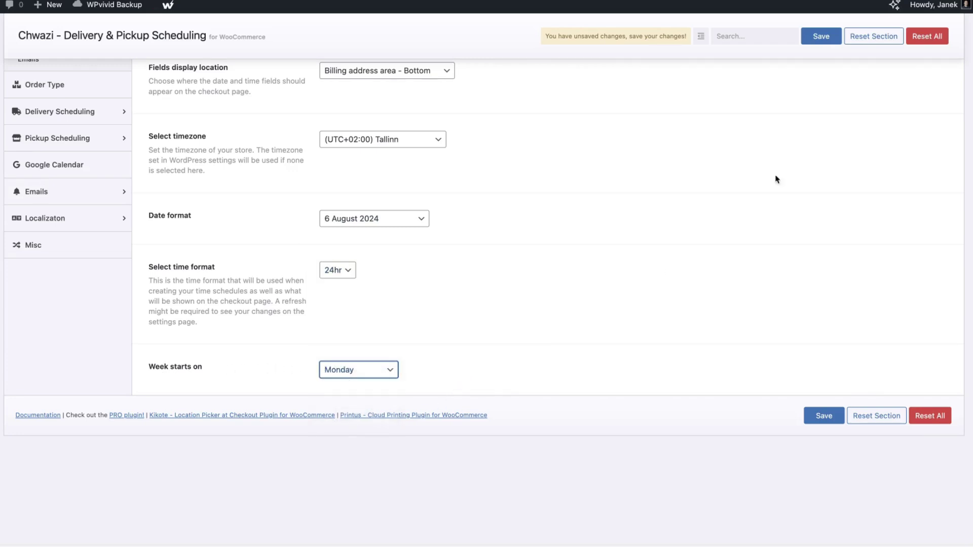
click(821, 37)
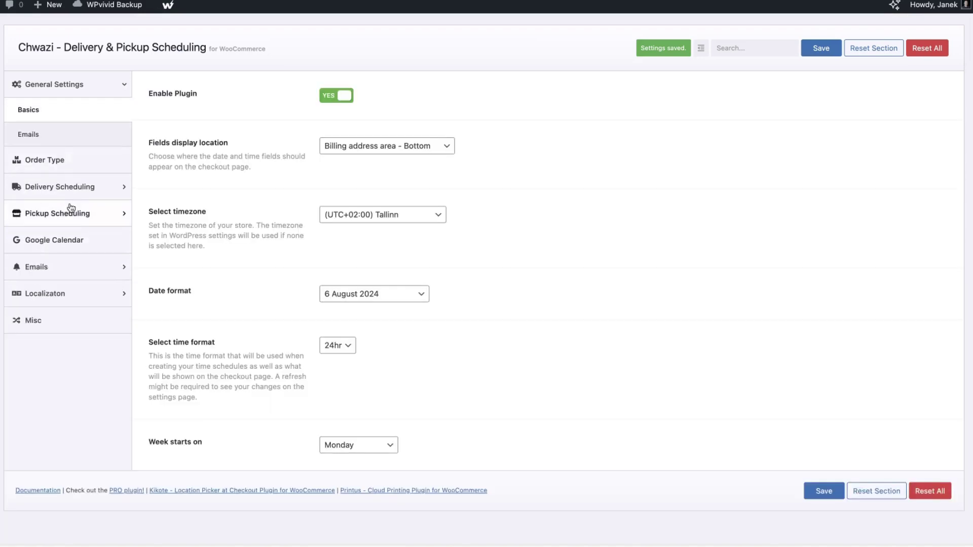
click(34, 136)
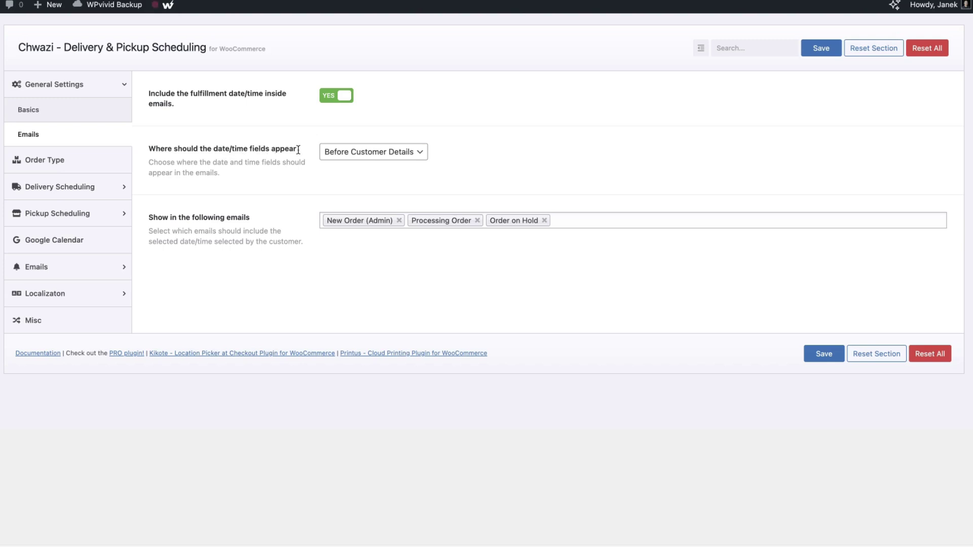
Try 'Before order table' for the email date/time placement, then keep 'Before Customer Details'
click(414, 153)
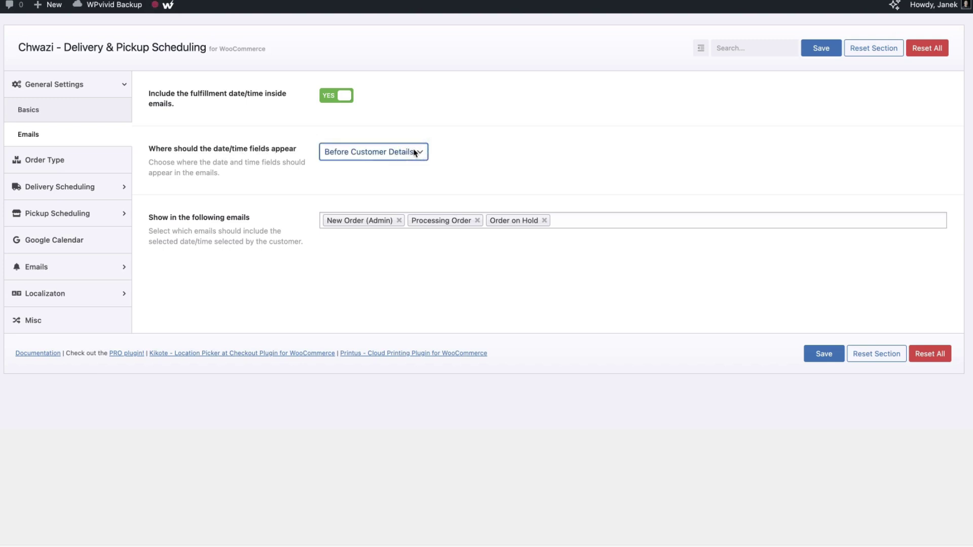
click(389, 150)
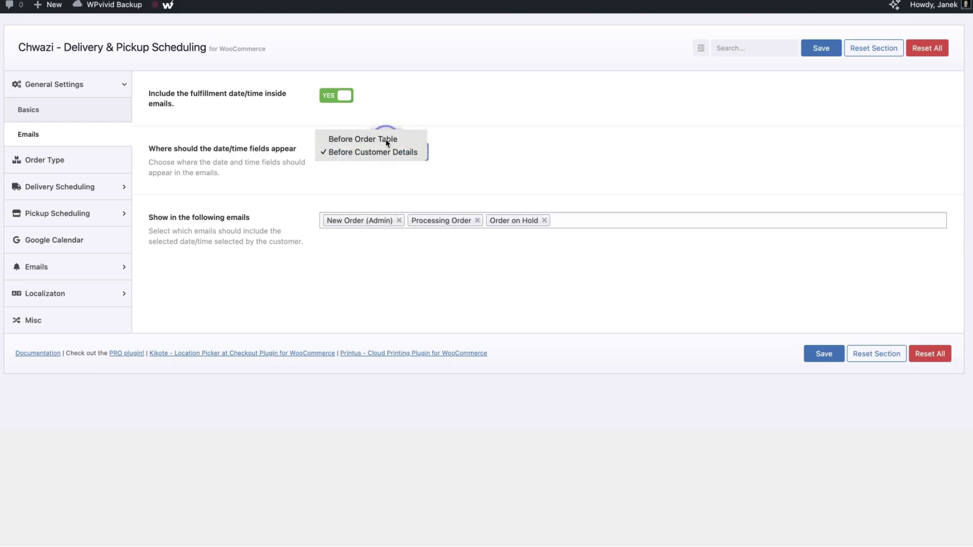
click(392, 136)
click(392, 154)
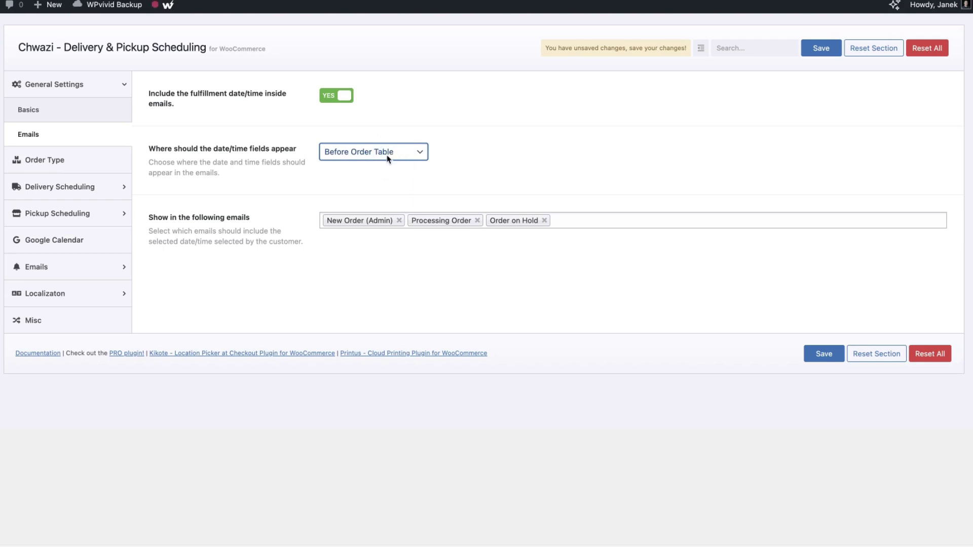
click(375, 167)
Add Customer Note, Completed Order and Customer Invoice to the emails showing date/time
click(583, 217)
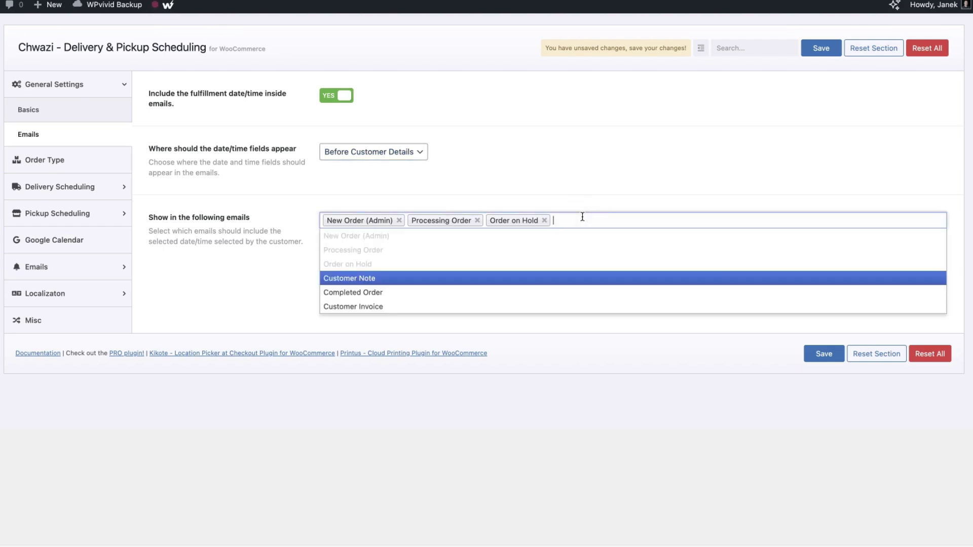
click(371, 278)
click(348, 293)
click(741, 219)
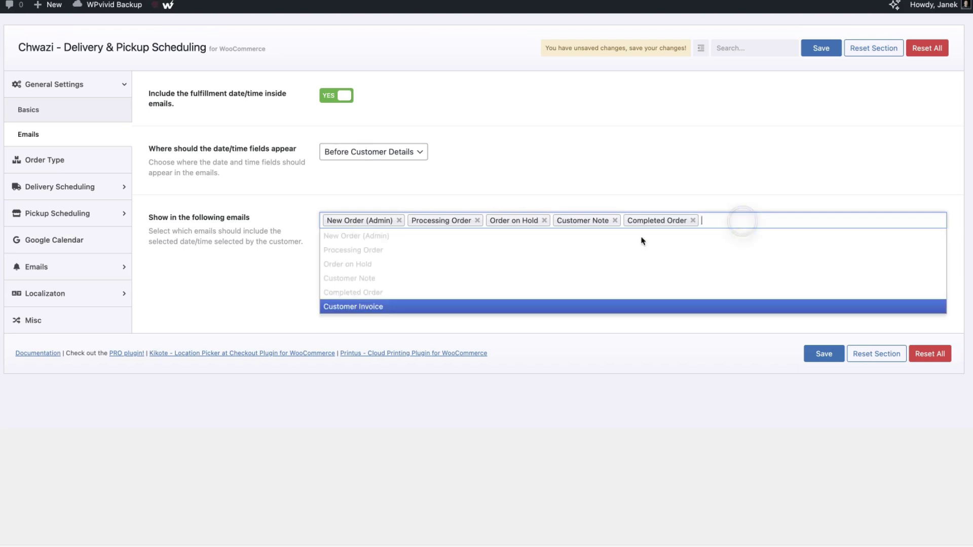
click(367, 308)
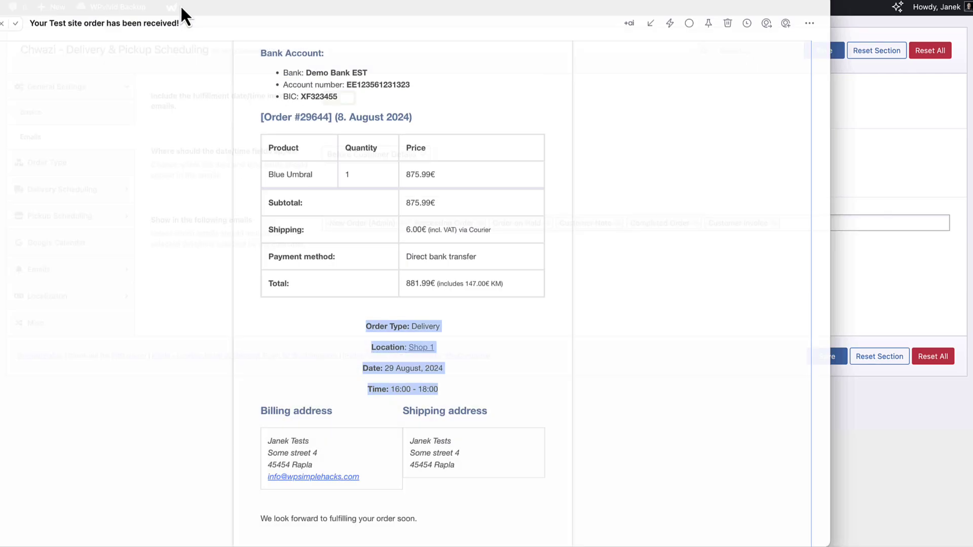
Highlight the Order Type, Location, Date and Time lines in the customer and admin order emails
click(627, 385)
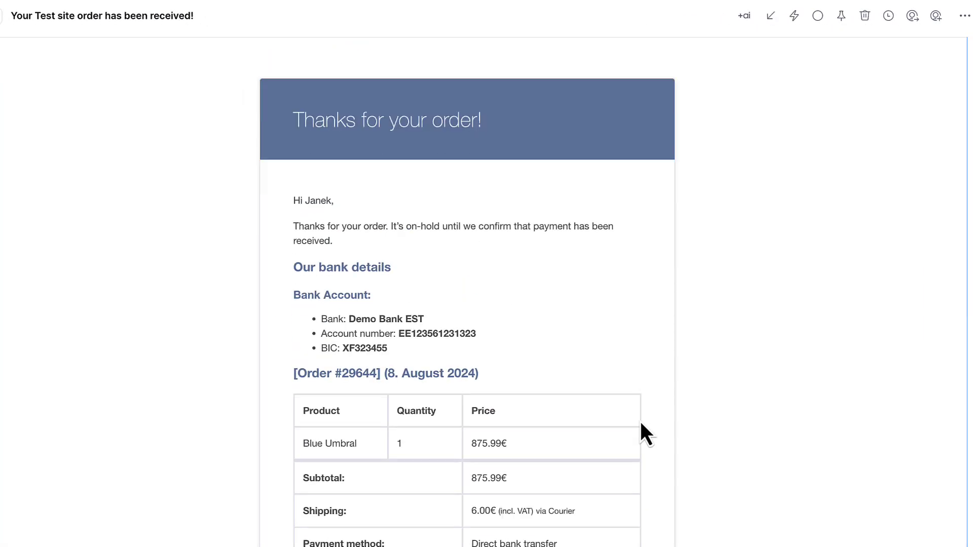
scroll(639, 419, down, 5)
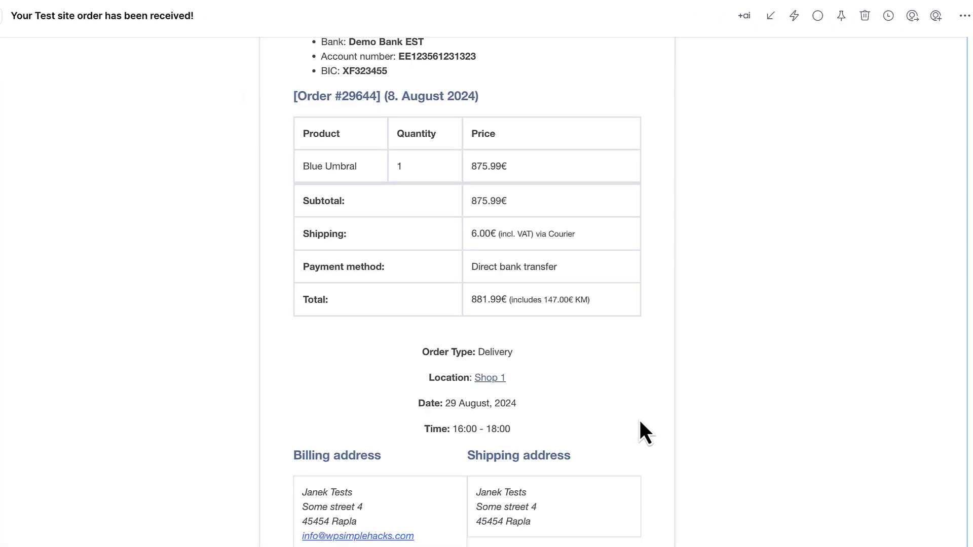
drag(525, 428, 420, 354)
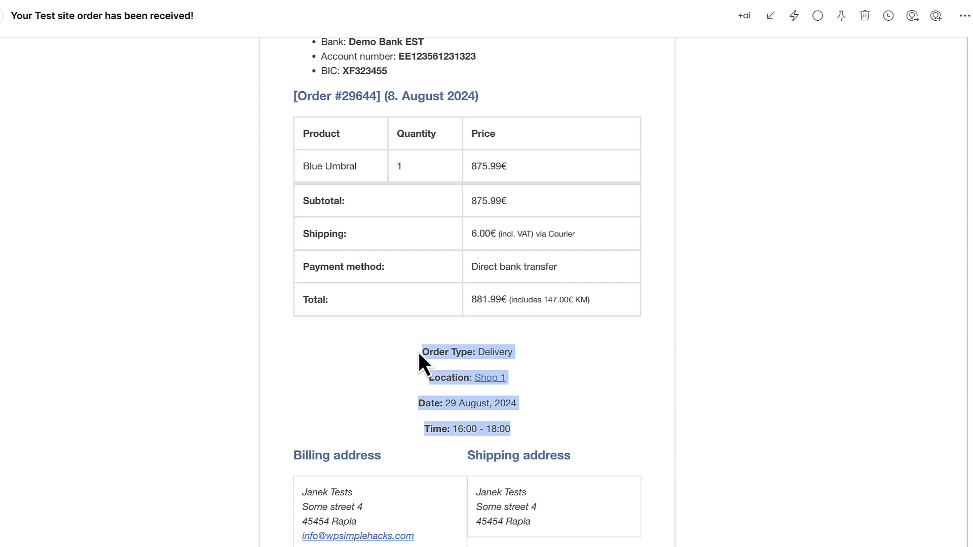
click(592, 378)
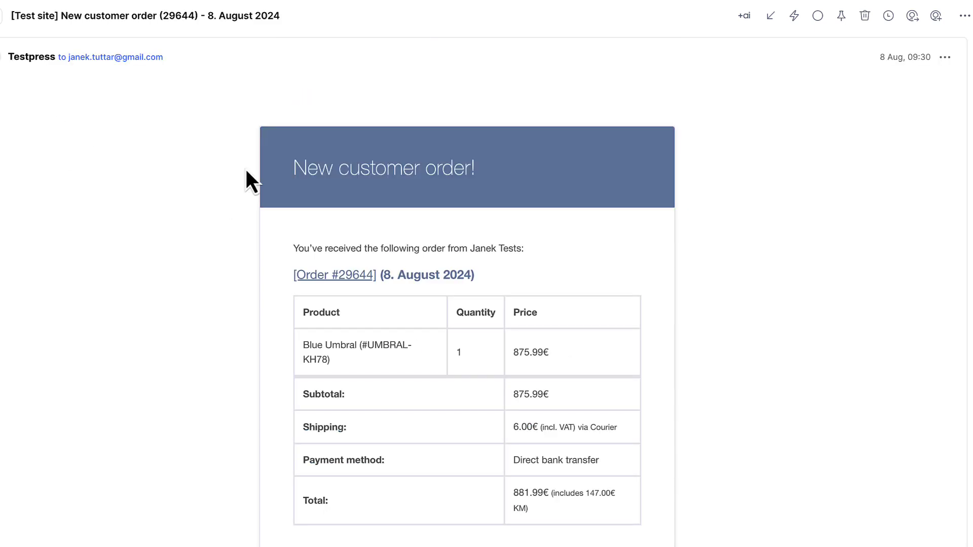
scroll(549, 220, down, 7)
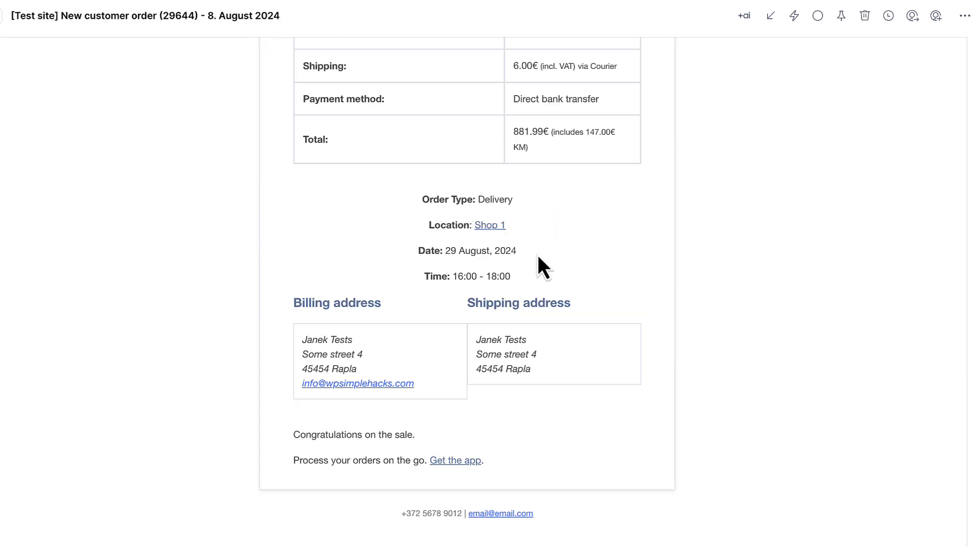
drag(534, 278, 421, 197)
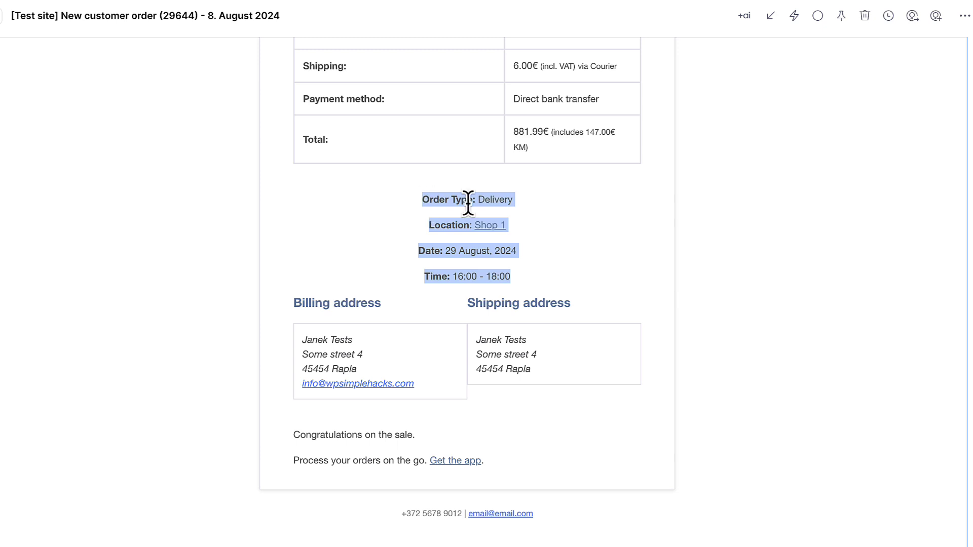
click(574, 208)
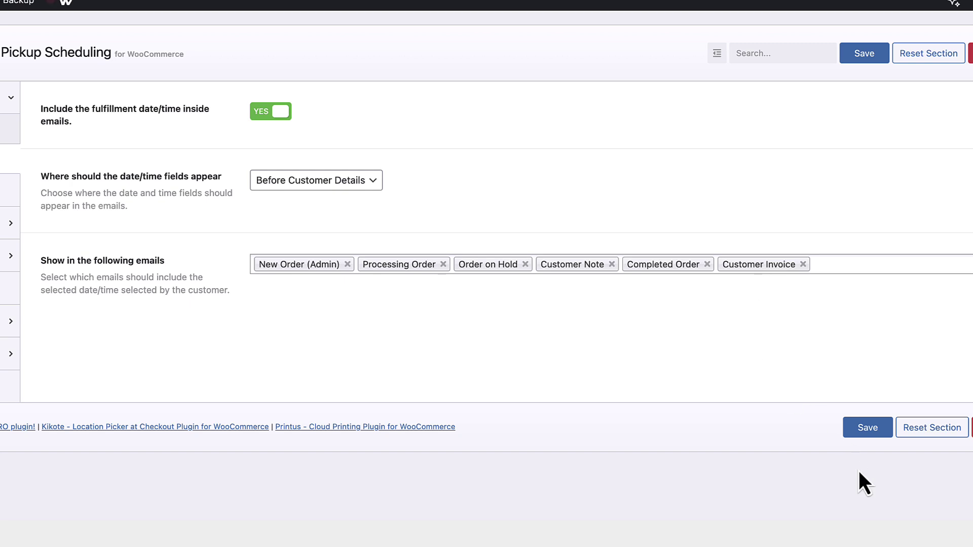
Save the email settings, then try the Buttons order-type selector and preview it on checkout
click(868, 428)
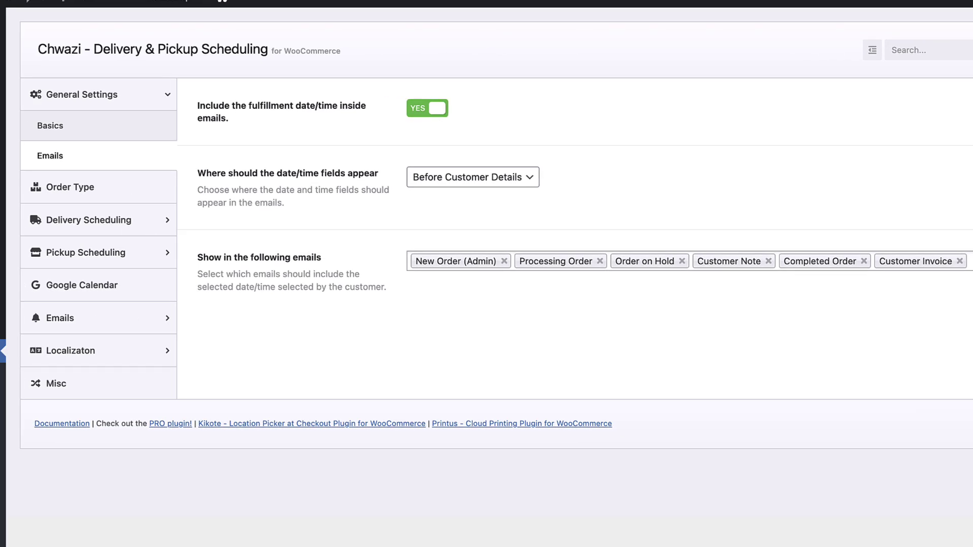
click(70, 187)
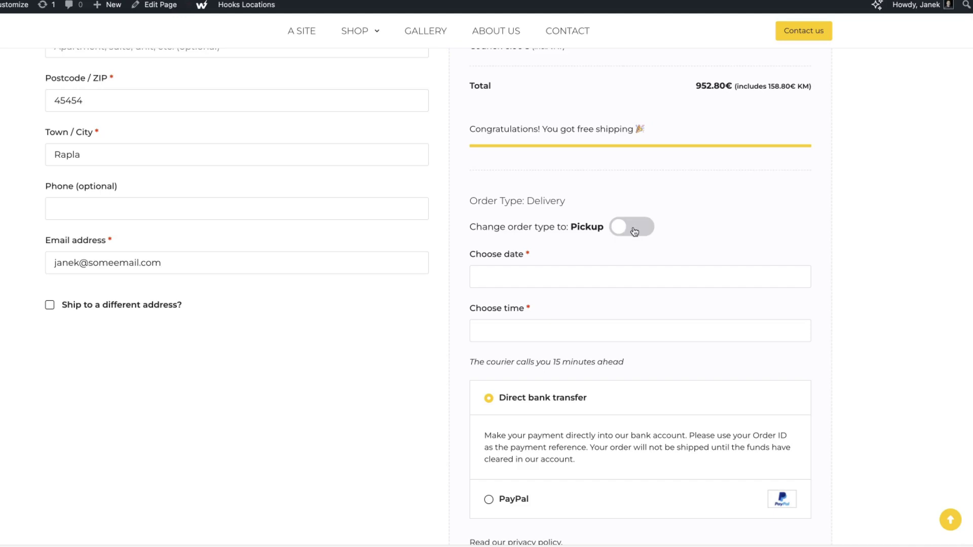
click(634, 230)
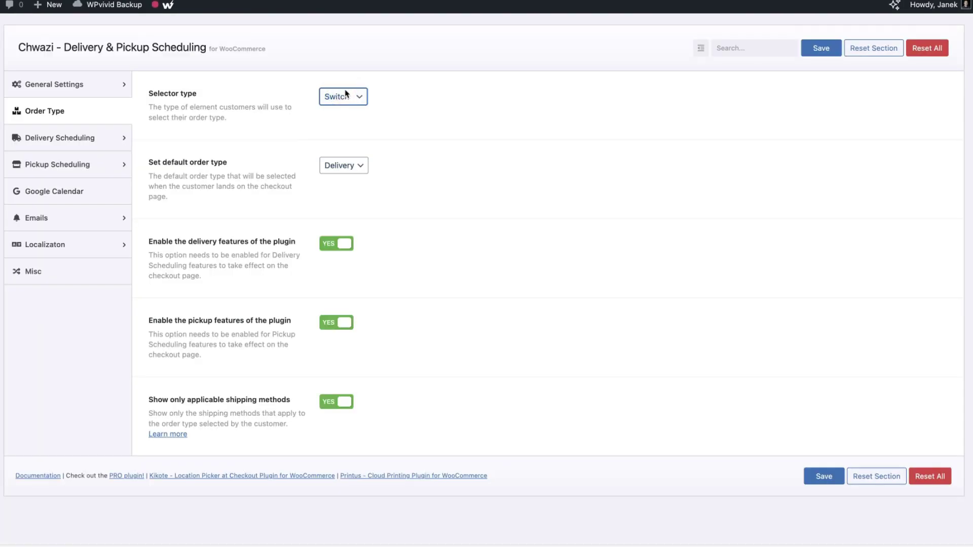
click(347, 93)
click(348, 88)
click(814, 48)
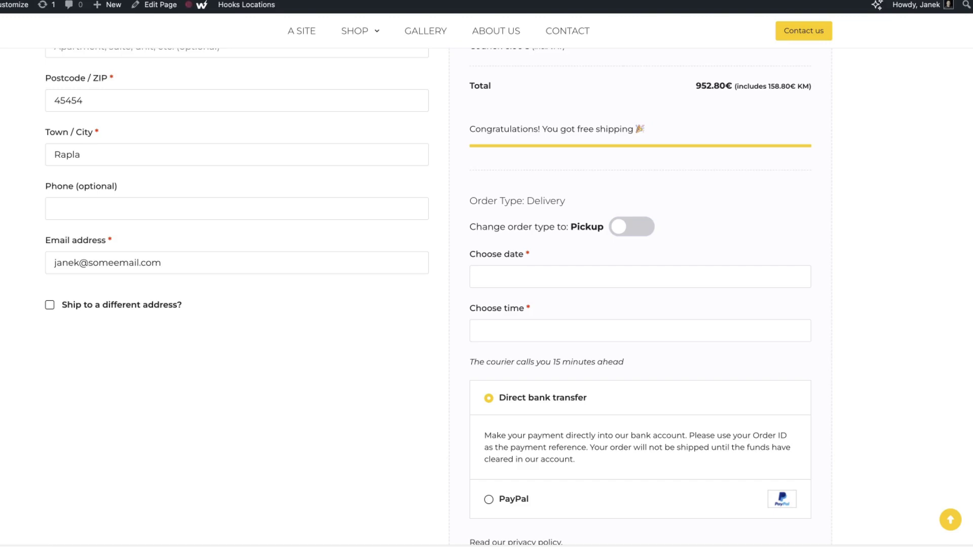
click(261, 330)
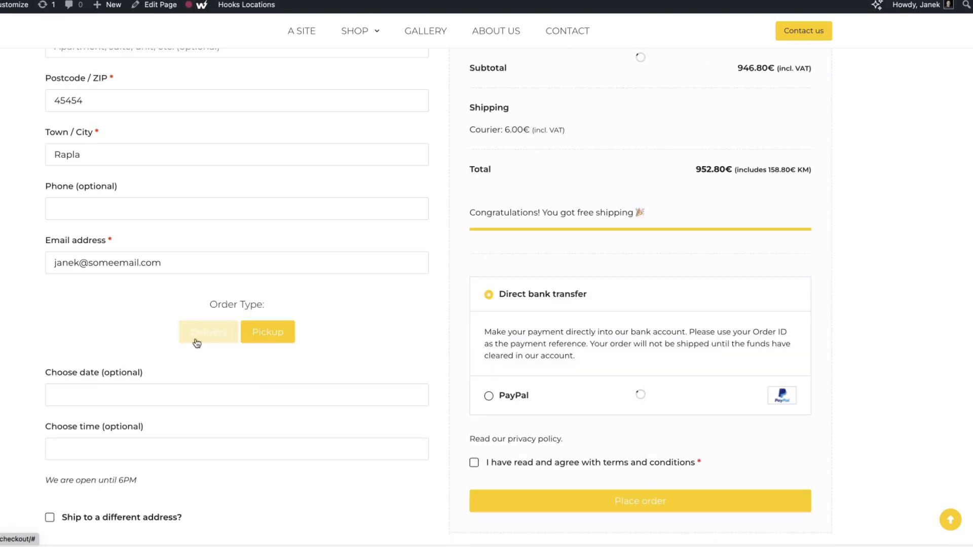
click(195, 337)
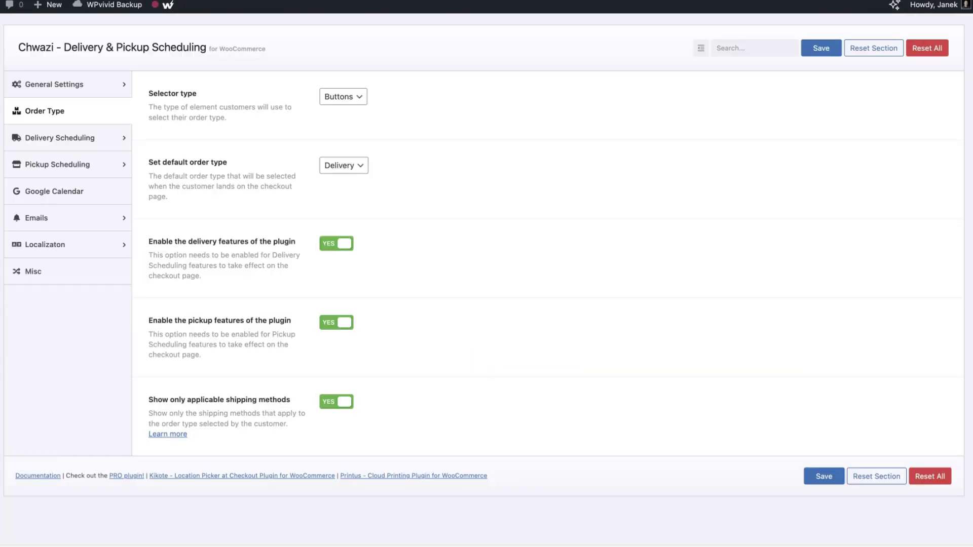
Set the order-type selector type back to Switch
click(343, 96)
click(344, 89)
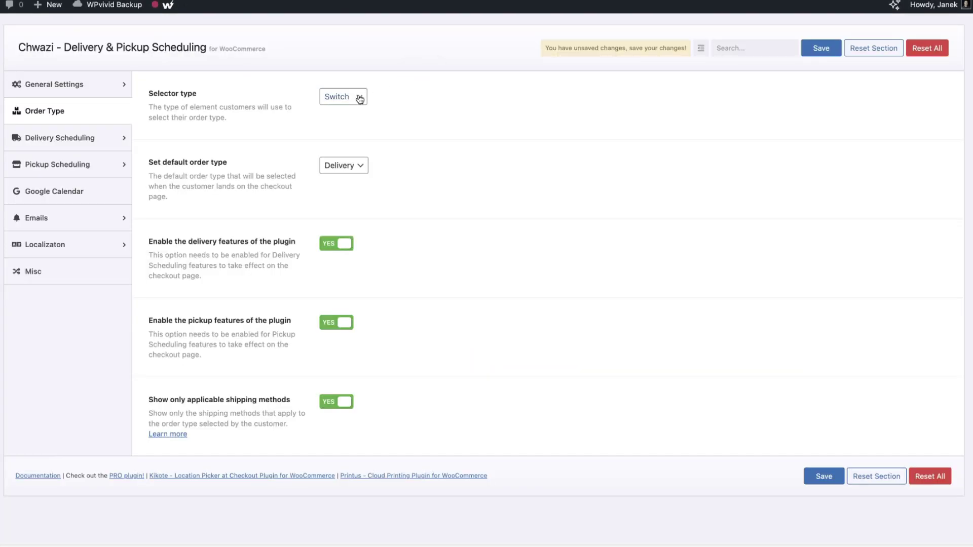
scroll(467, 105, down, 1)
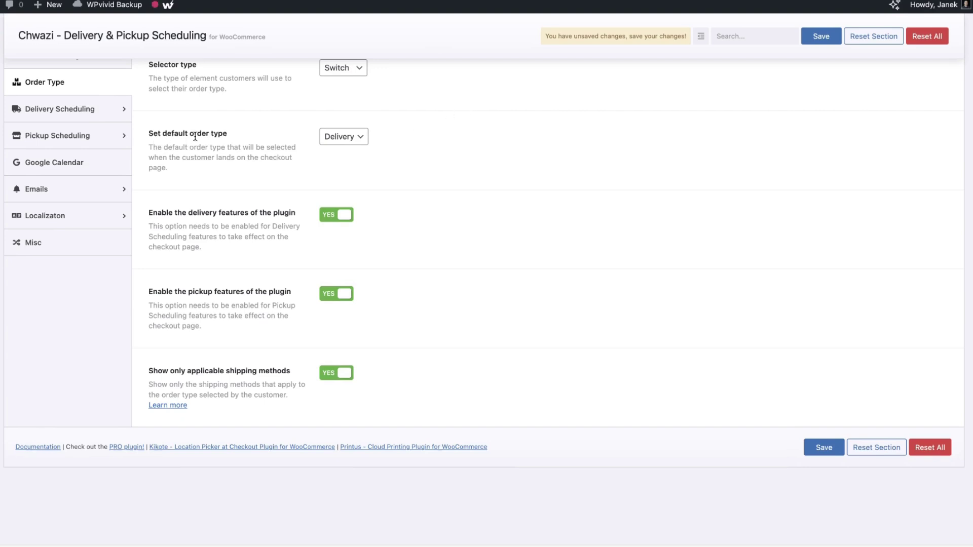
Try Pickup as the default order type, then restore Delivery and check the checkout toggle
click(349, 145)
click(348, 143)
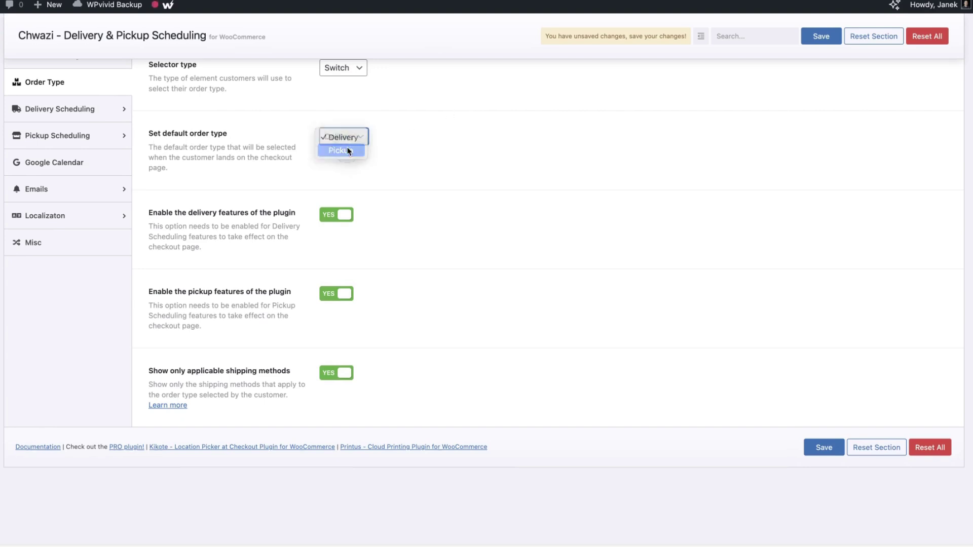
click(348, 150)
click(336, 135)
click(336, 122)
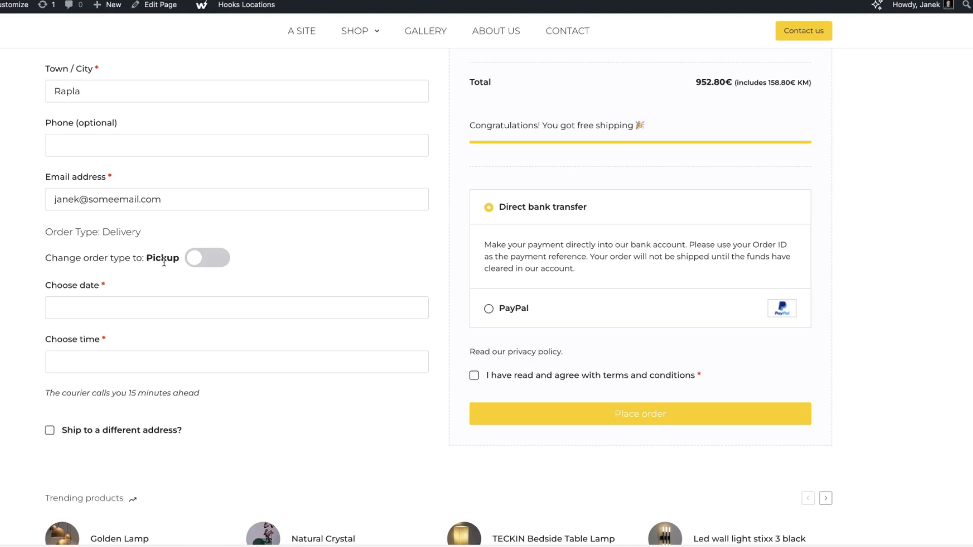
click(215, 261)
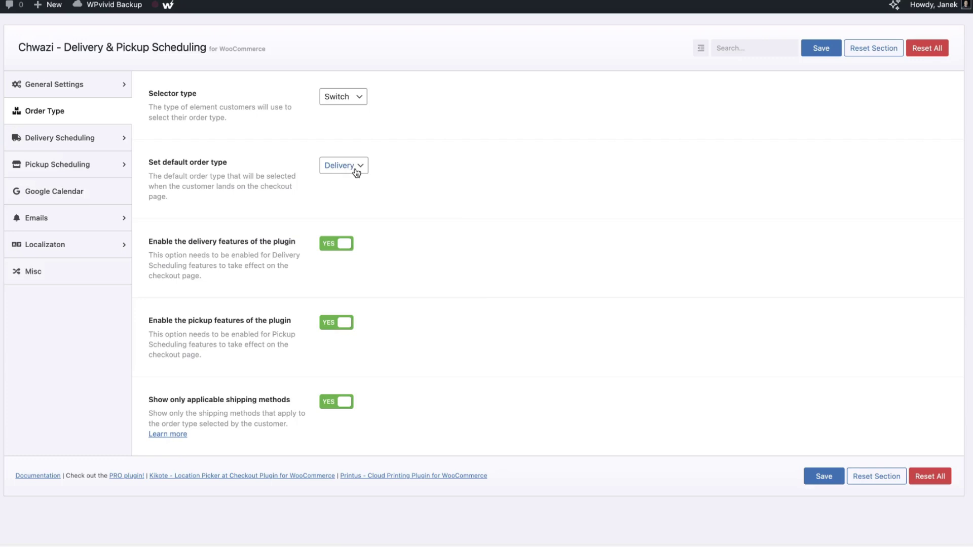
scroll(454, 210, down, 5)
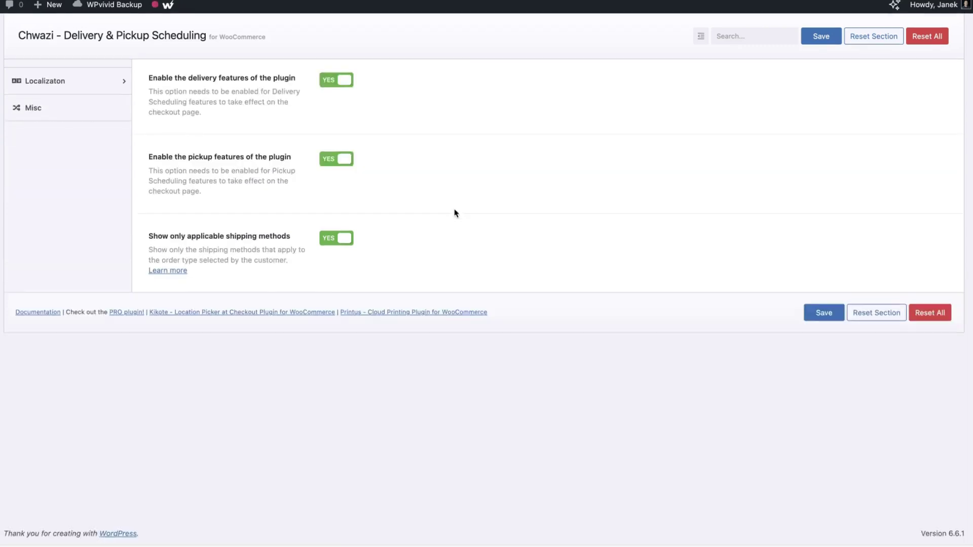
scroll(454, 208, up, 1)
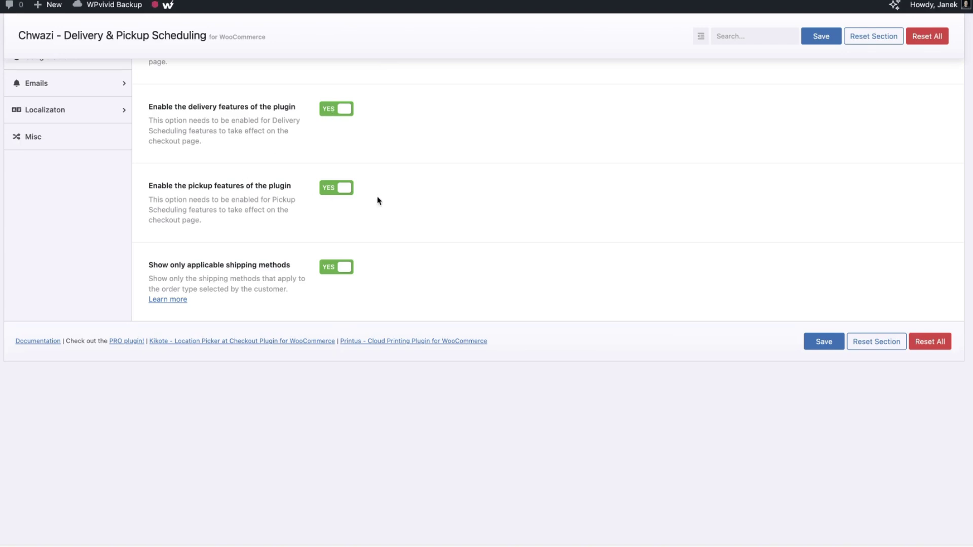
Keep 'Enable the pickup features' on, test the checkout order-type toggle, and save
click(338, 191)
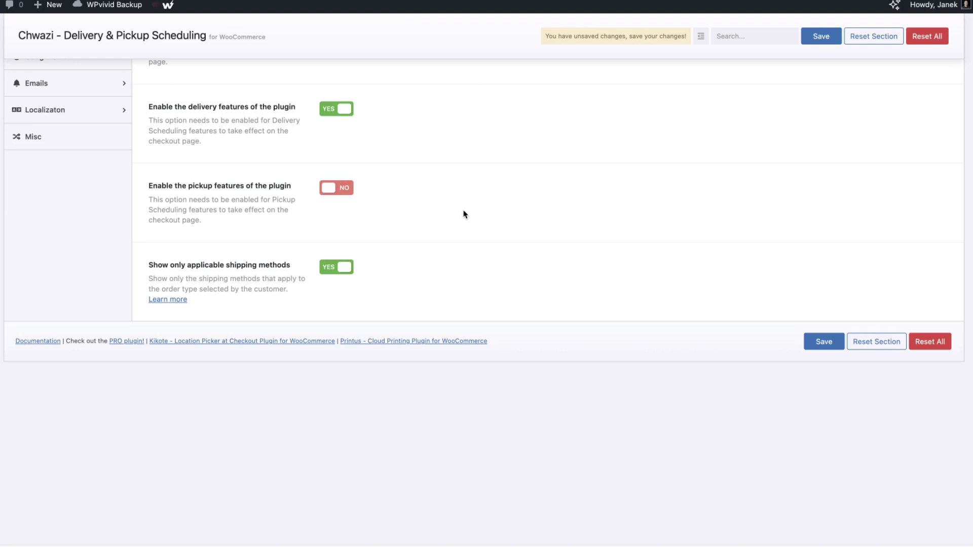
click(344, 193)
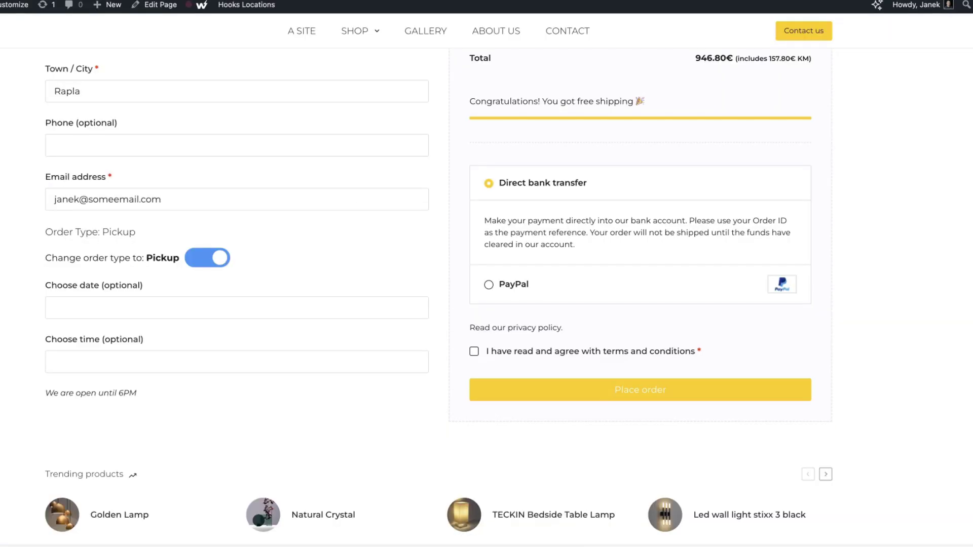
click(206, 256)
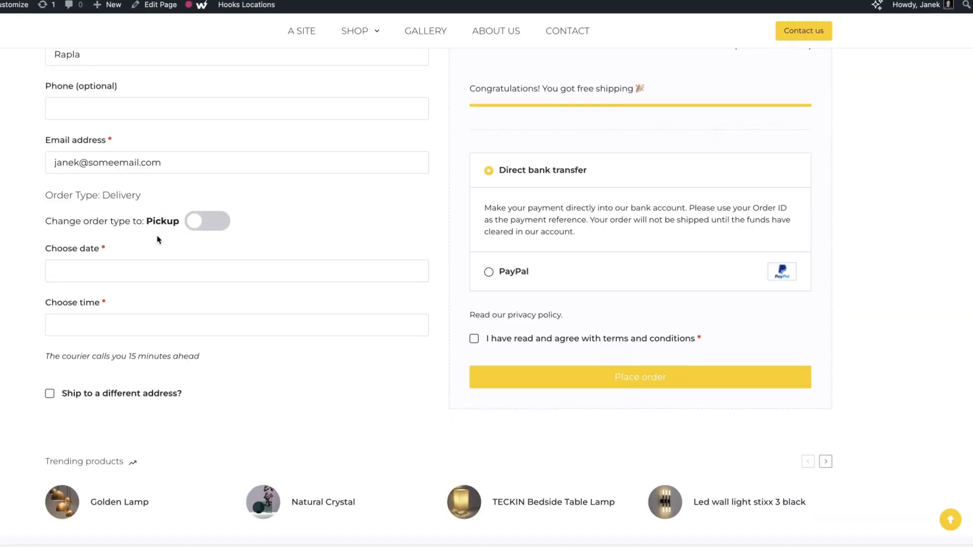
scroll(368, 243, up, 3)
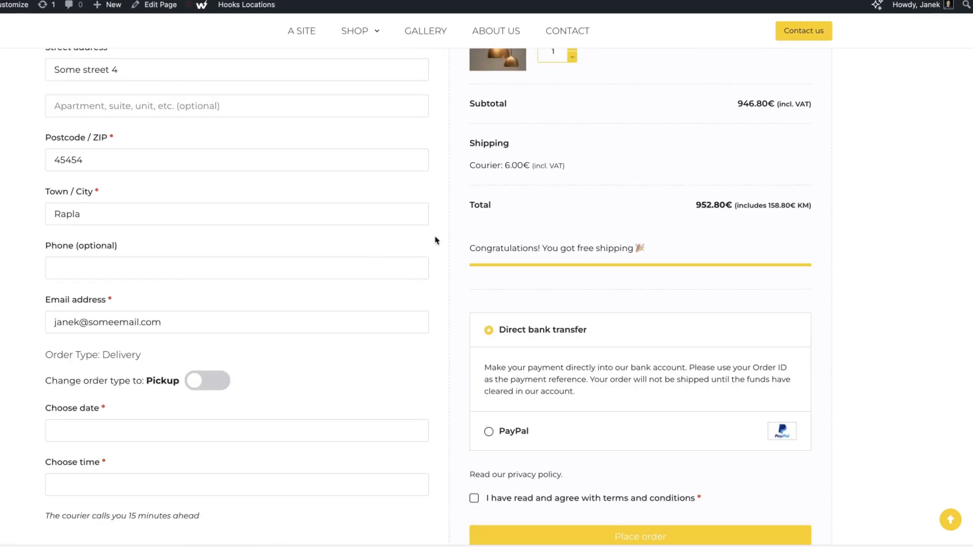
click(217, 383)
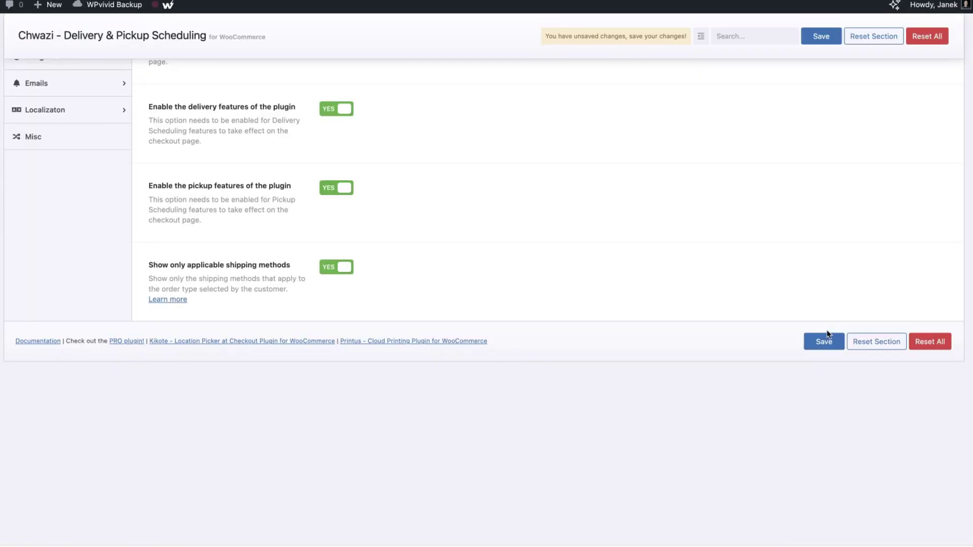
click(823, 341)
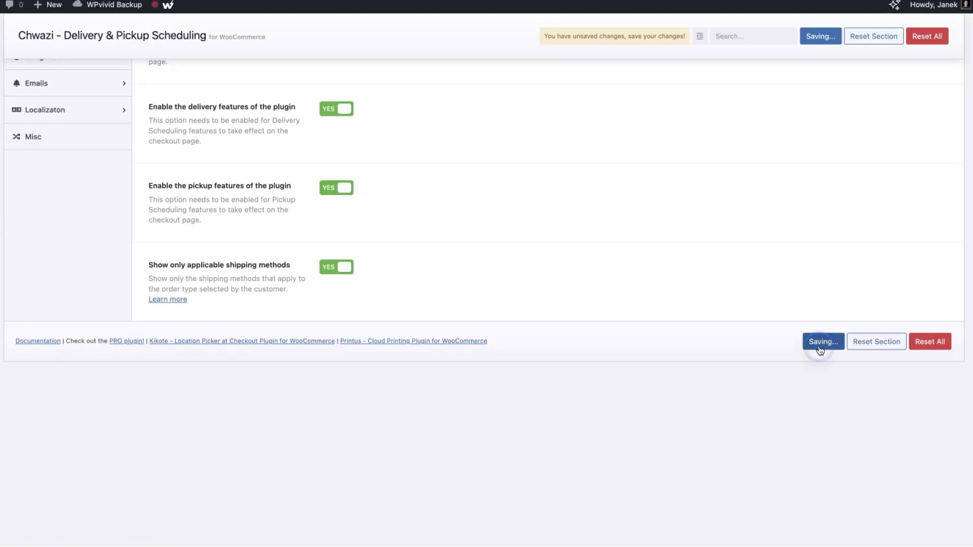
Open the Delivery Date settings and inspect the date picker and its label on checkout
click(59, 140)
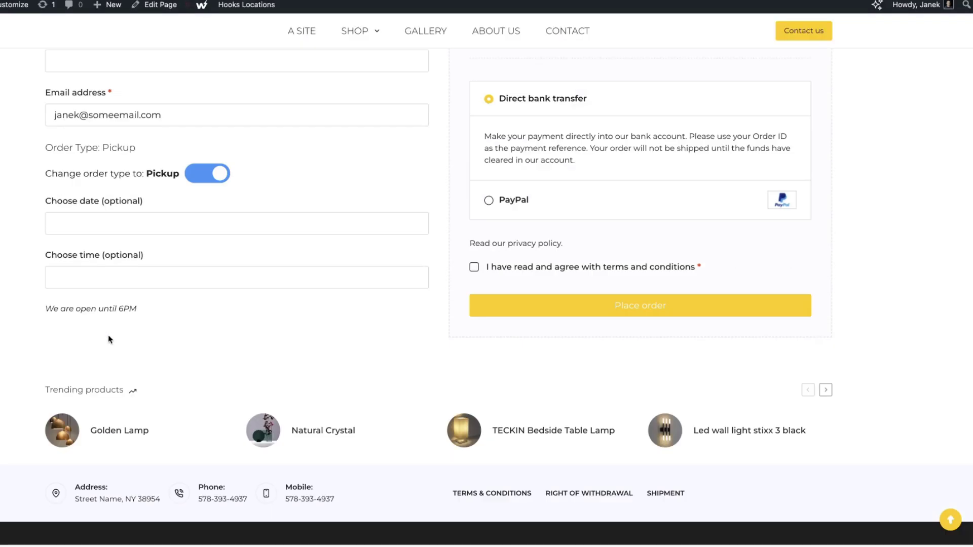
click(78, 217)
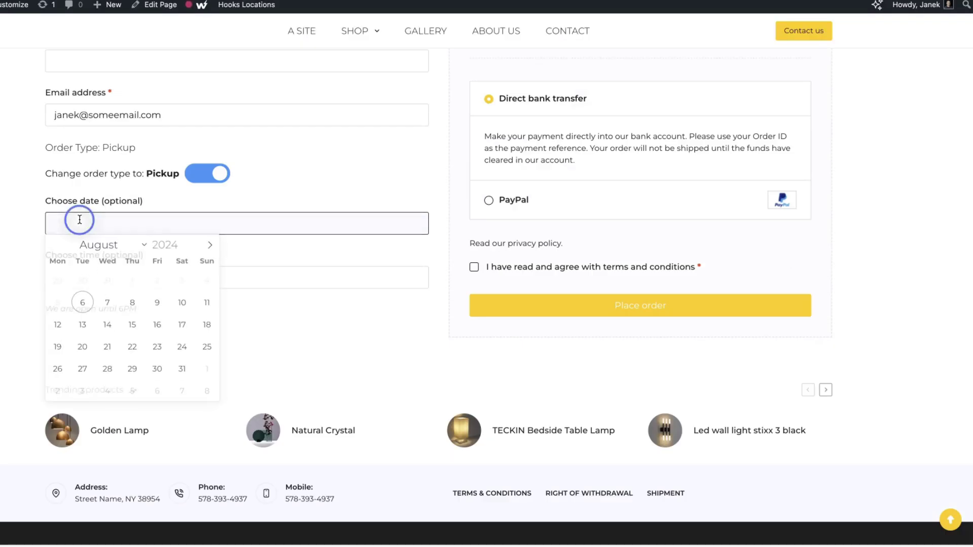
drag(150, 202, 47, 203)
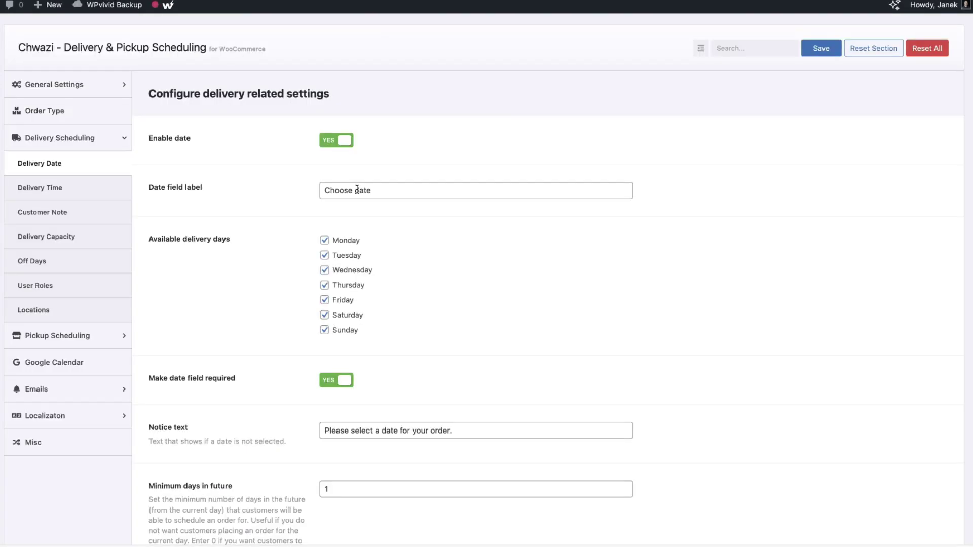
Add 'your' to the date field label and save it
click(357, 190)
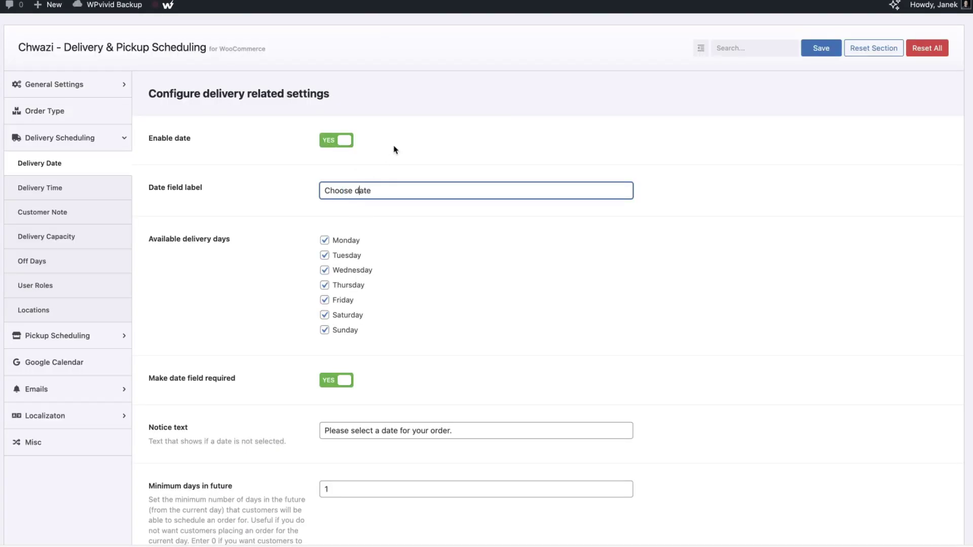
text(your)
click(813, 50)
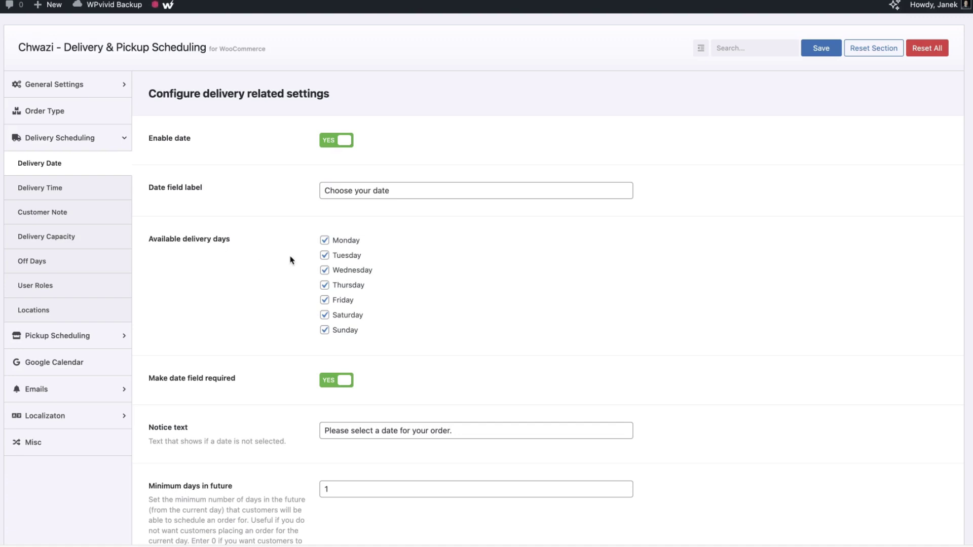
Remove Sunday and Saturday from the allowed delivery days
click(324, 330)
click(325, 316)
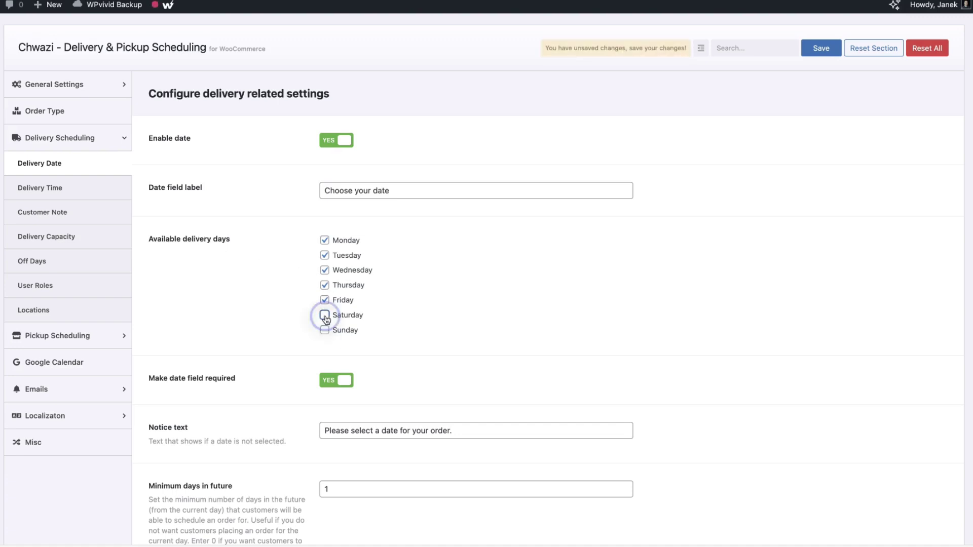
scroll(563, 294, down, 1)
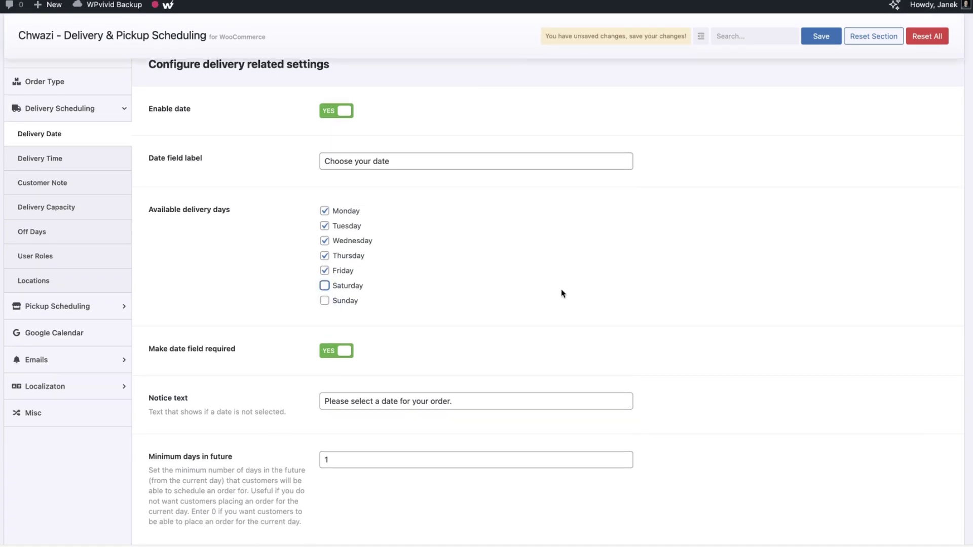
scroll(560, 290, down, 5)
scroll(560, 291, up, 4)
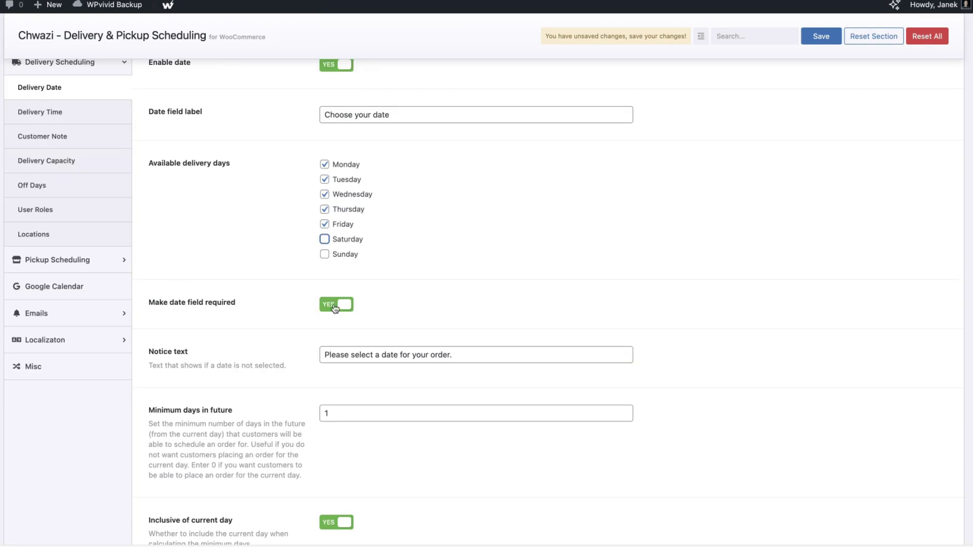
scroll(248, 332, down, 5)
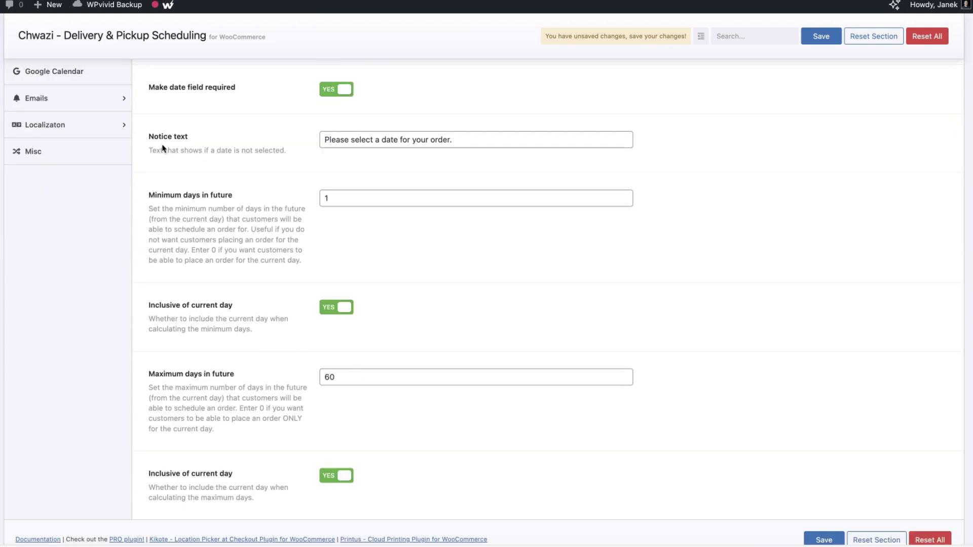
drag(456, 136, 310, 135)
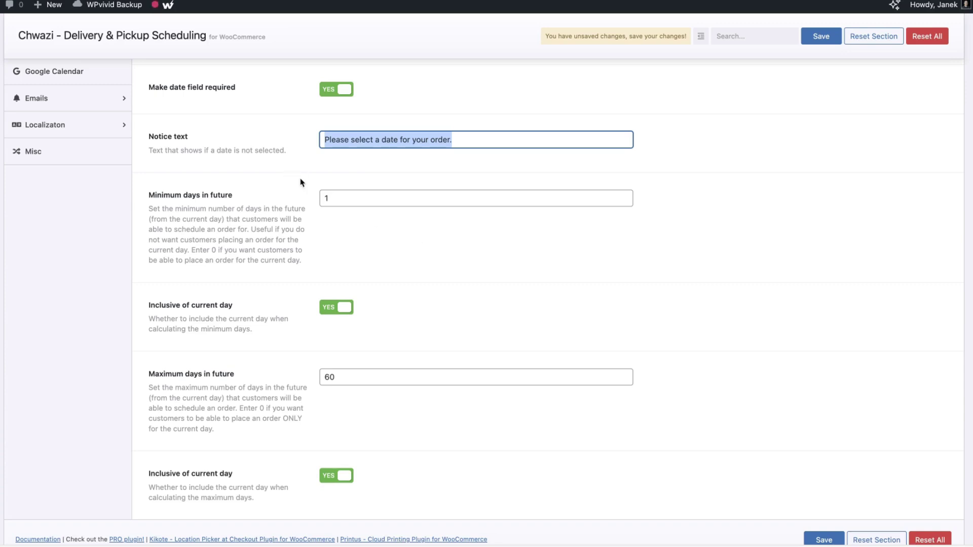
Set minimum days to 1 and maximum days in future to 30, then save
double_click(316, 199)
text(0)
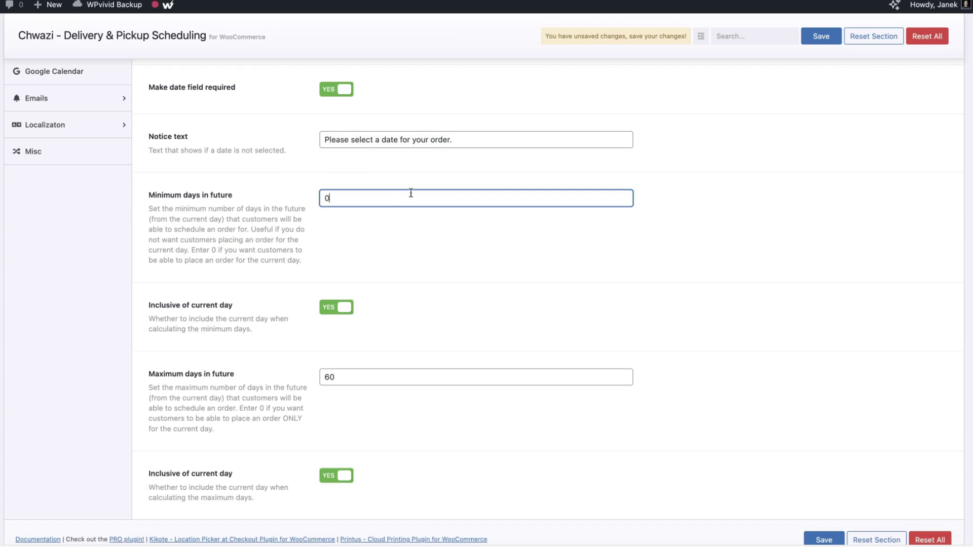
key(BackSpace)
text(1)
scroll(385, 243, down, 2)
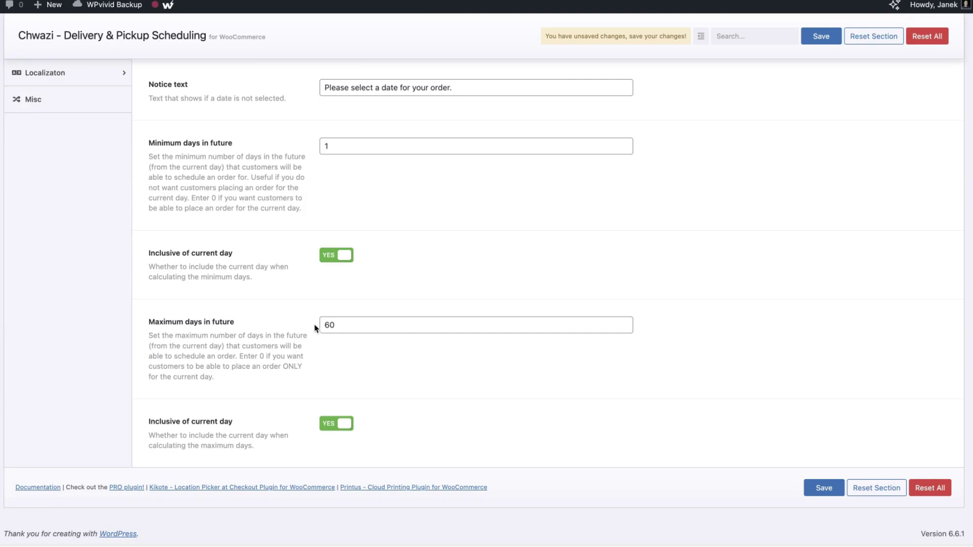
drag(330, 326, 287, 319)
text(3)
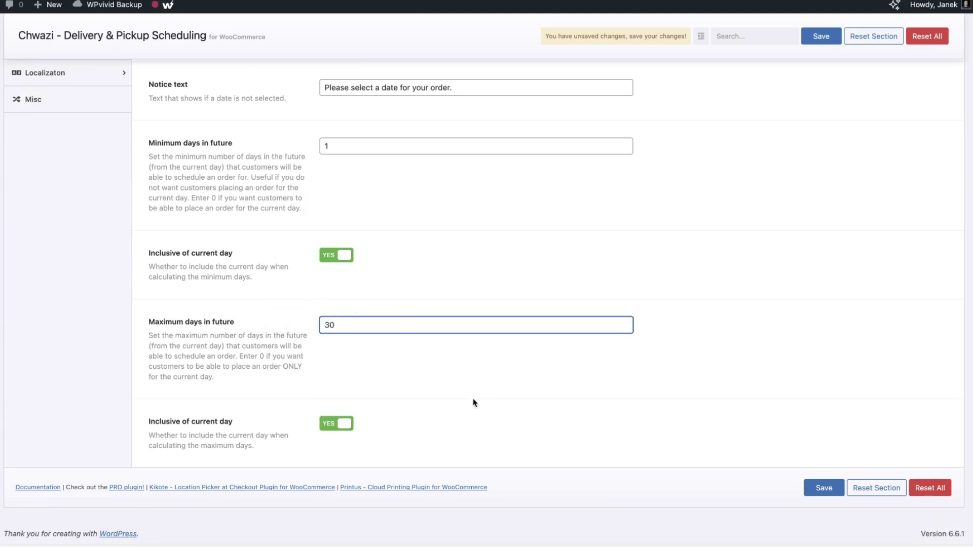
key(Return)
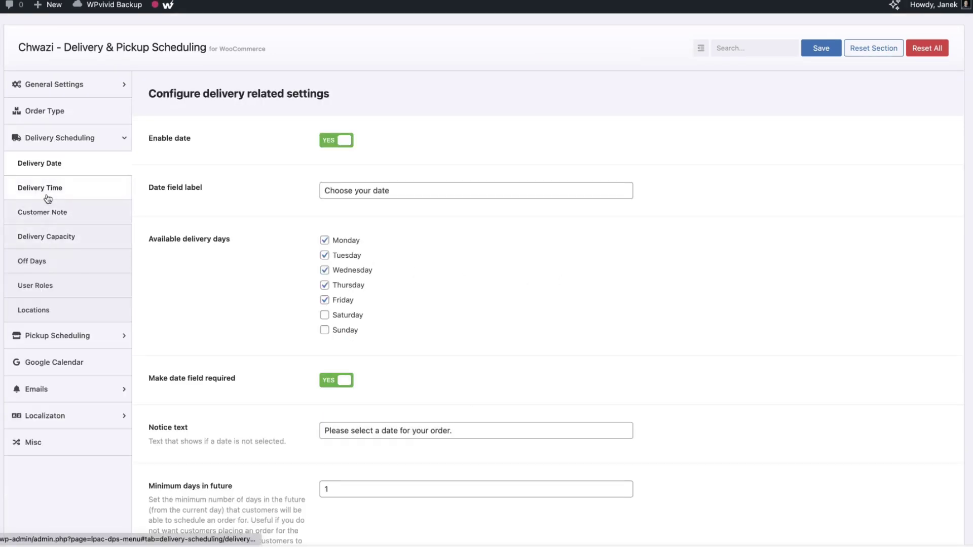
Open Delivery Time settings, check checkout's date and time pickers, and scroll to the Monday slots
click(48, 197)
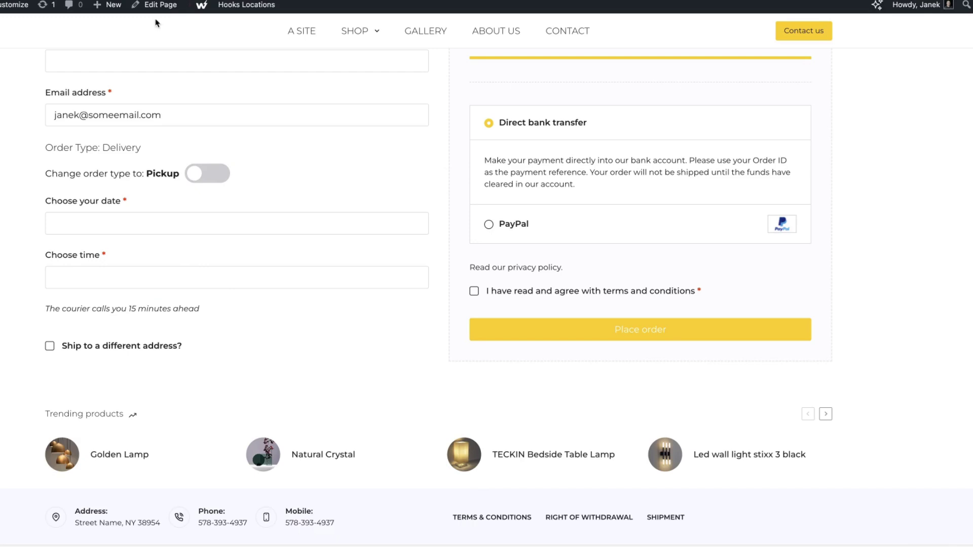
click(69, 219)
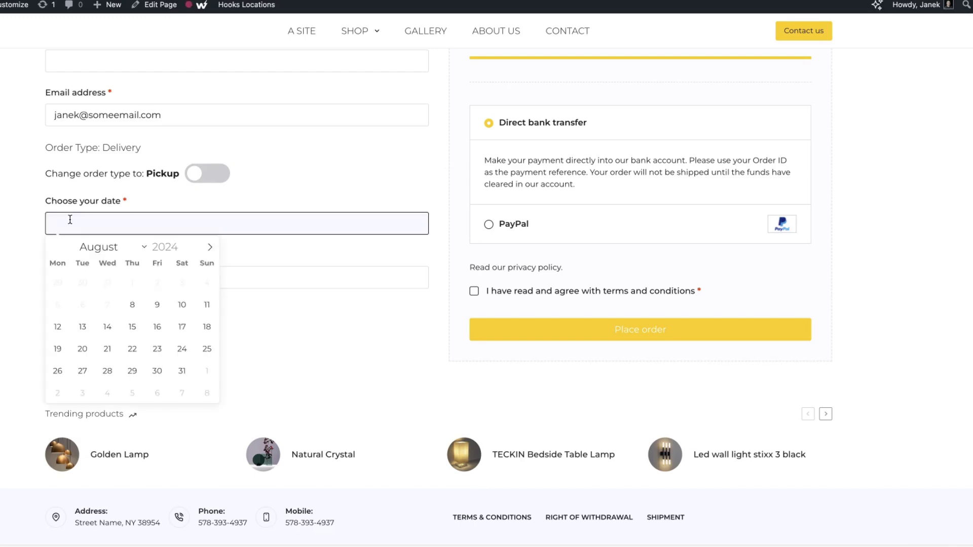
click(9, 211)
click(113, 277)
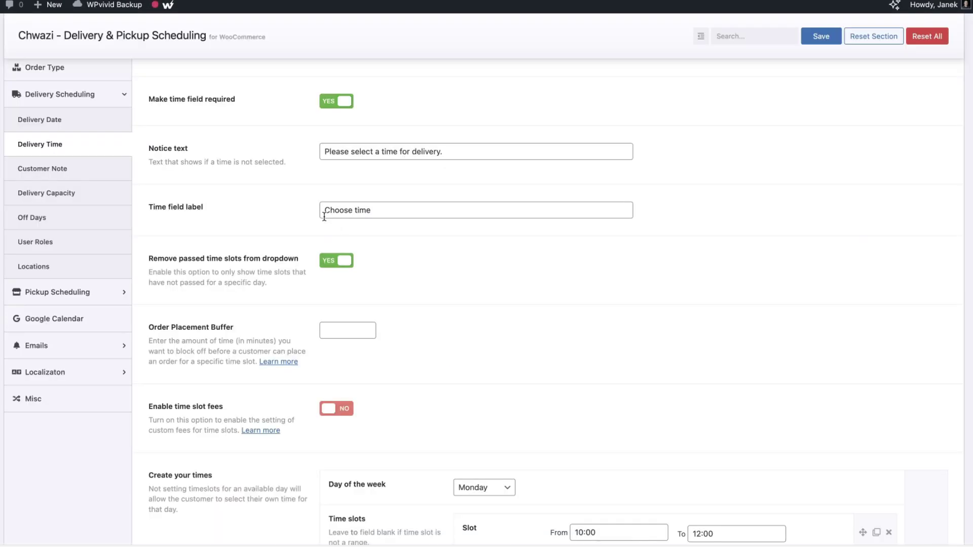
scroll(395, 243, down, 2)
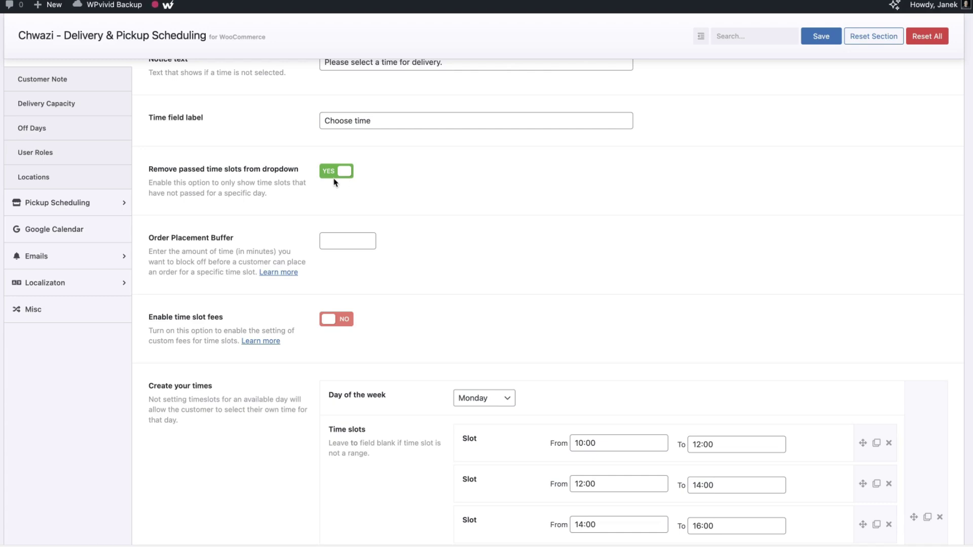
scroll(503, 221, down, 3)
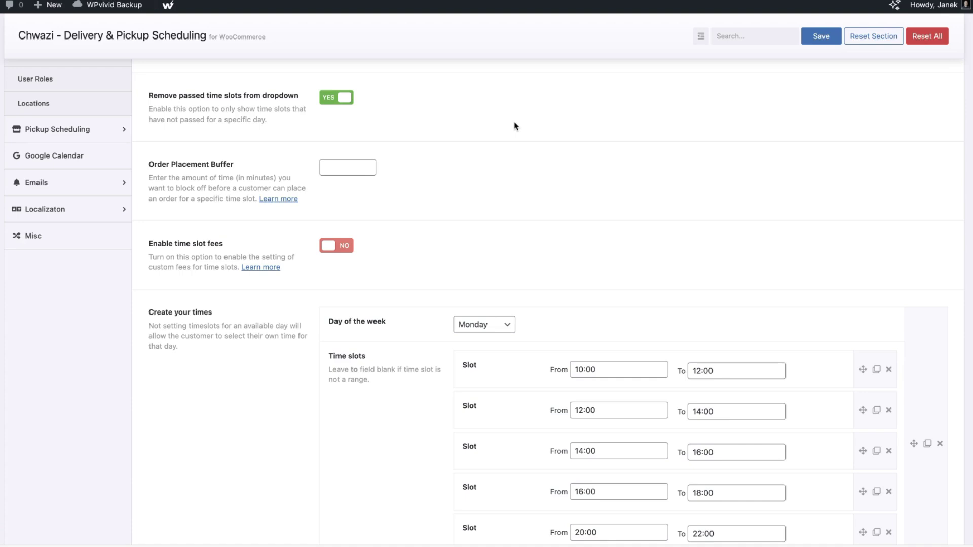
click(337, 165)
text(1)
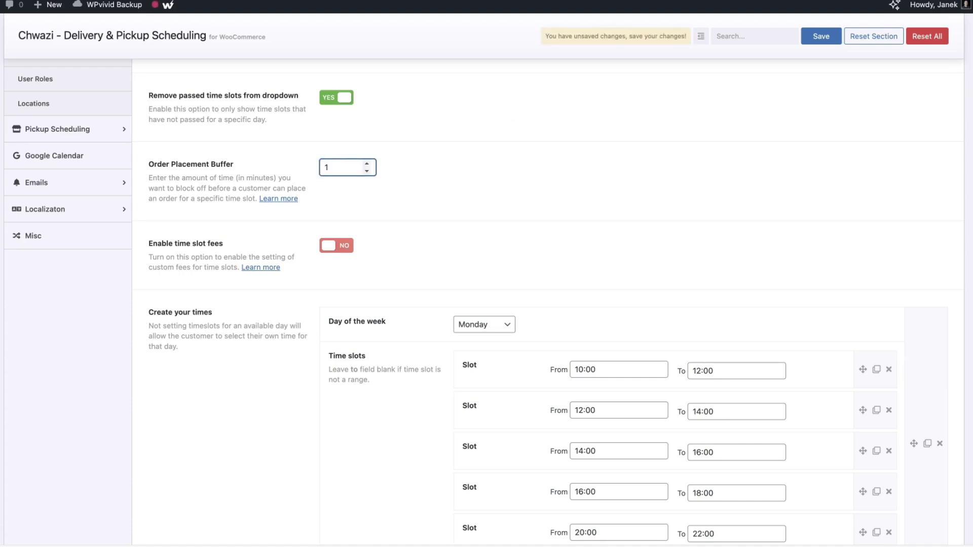
text(5)
drag(338, 169, 303, 166)
key(BackSpace)
click(581, 215)
click(279, 199)
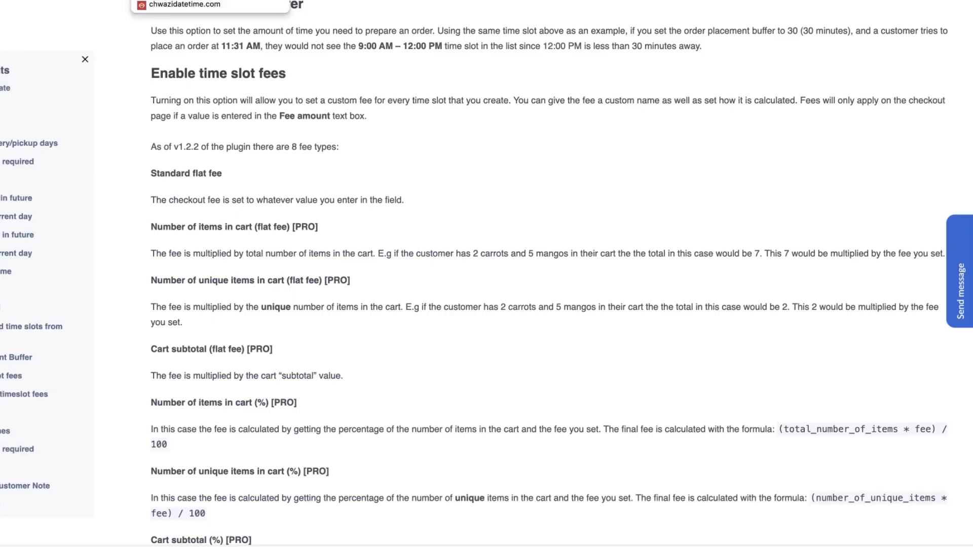
click(202, 1)
scroll(533, 208, down, 1)
scroll(532, 209, down, 2)
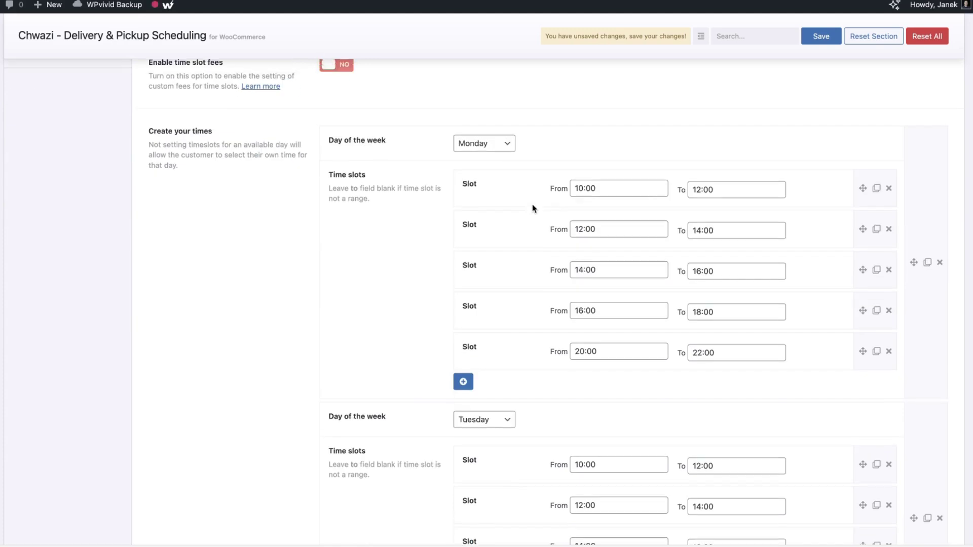
scroll(532, 207, up, 2)
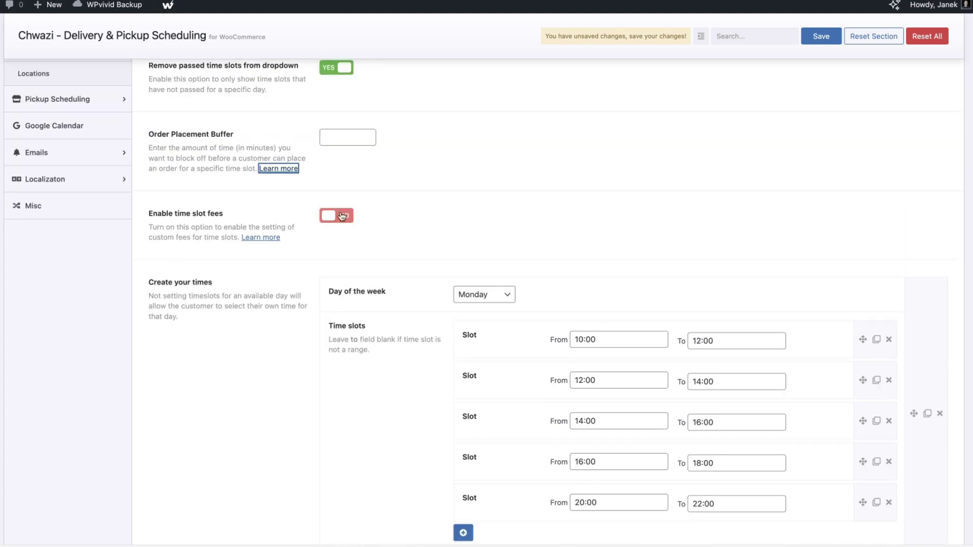
Turn on time slot fees and enter a fee amount of 5 for Monday's 20:00–22:00 slot
click(341, 215)
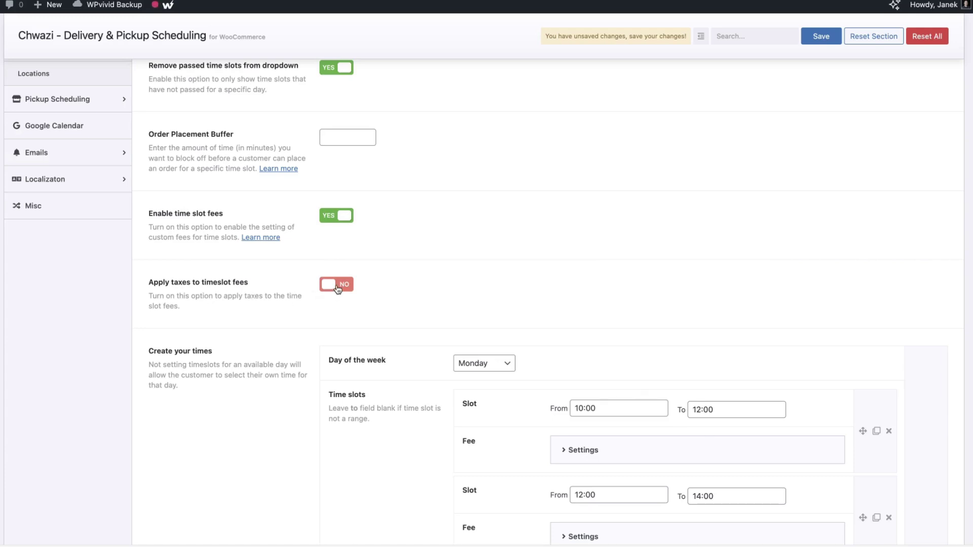
scroll(374, 142, down, 3)
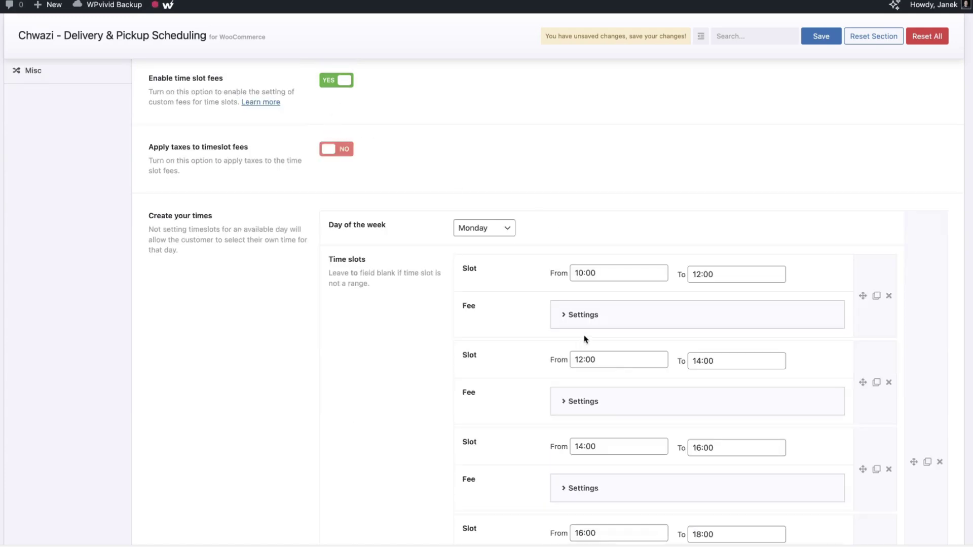
click(562, 315)
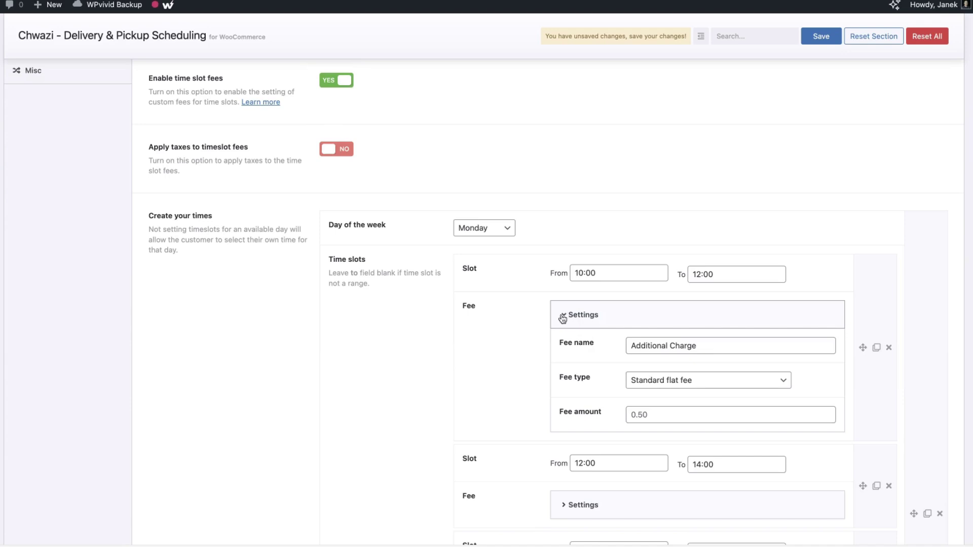
click(562, 316)
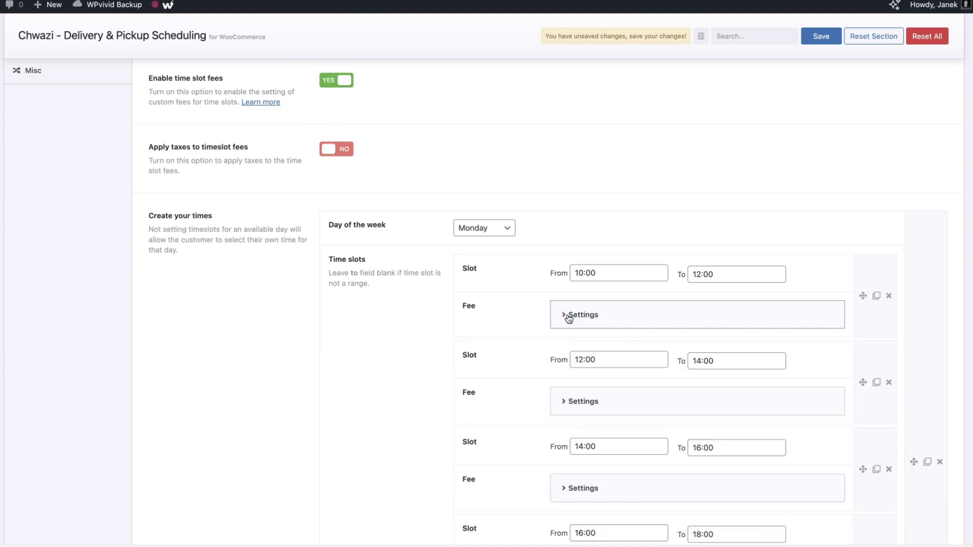
click(568, 316)
scroll(636, 321, down, 10)
scroll(636, 322, up, 5)
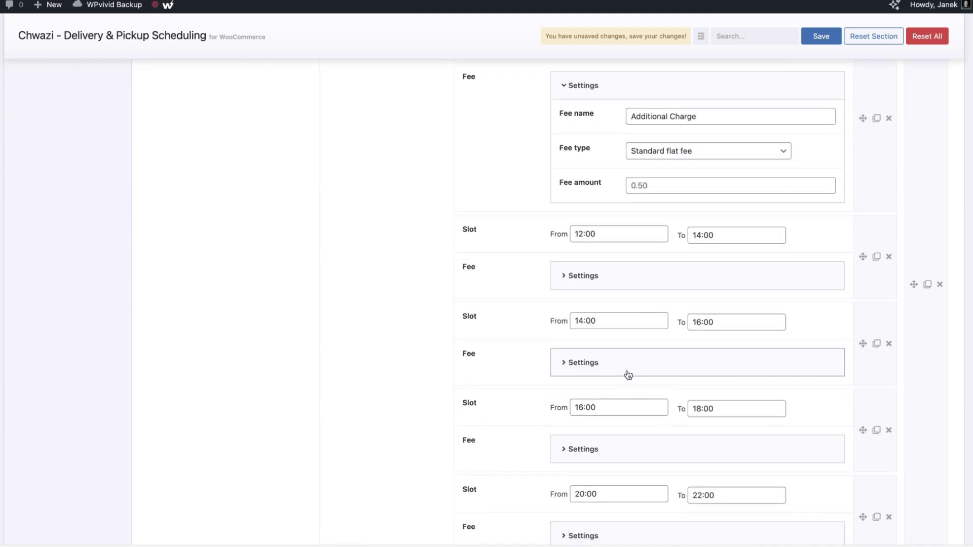
scroll(628, 374, down, 2)
click(574, 452)
scroll(645, 450, down, 3)
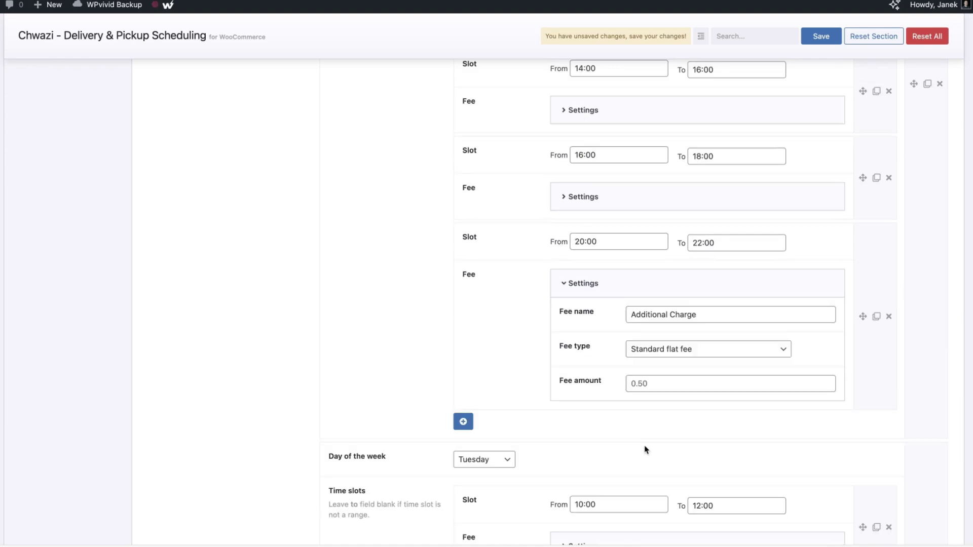
click(668, 386)
text(5)
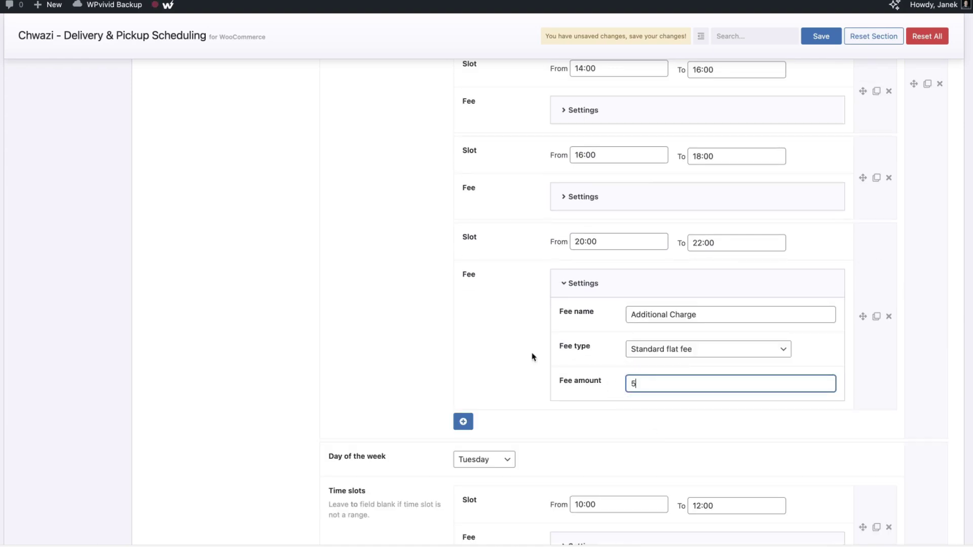
Compare the available fee types and choose Standard flat fee for that slot
click(686, 349)
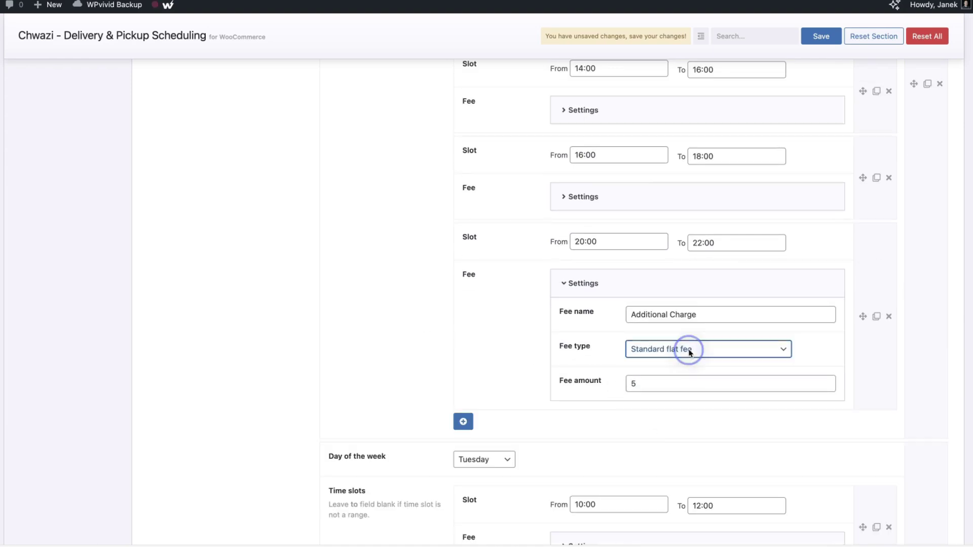
click(691, 360)
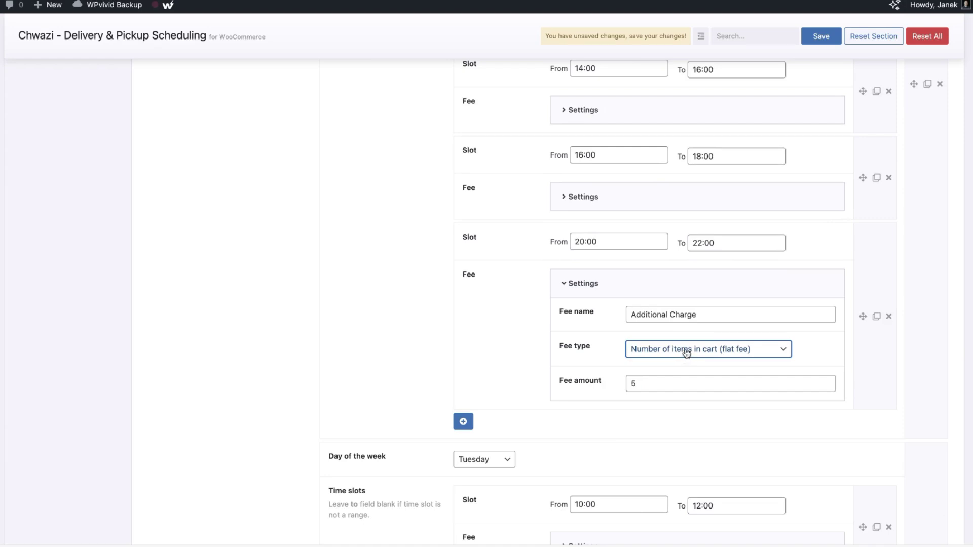
click(678, 355)
click(675, 363)
click(682, 350)
click(673, 362)
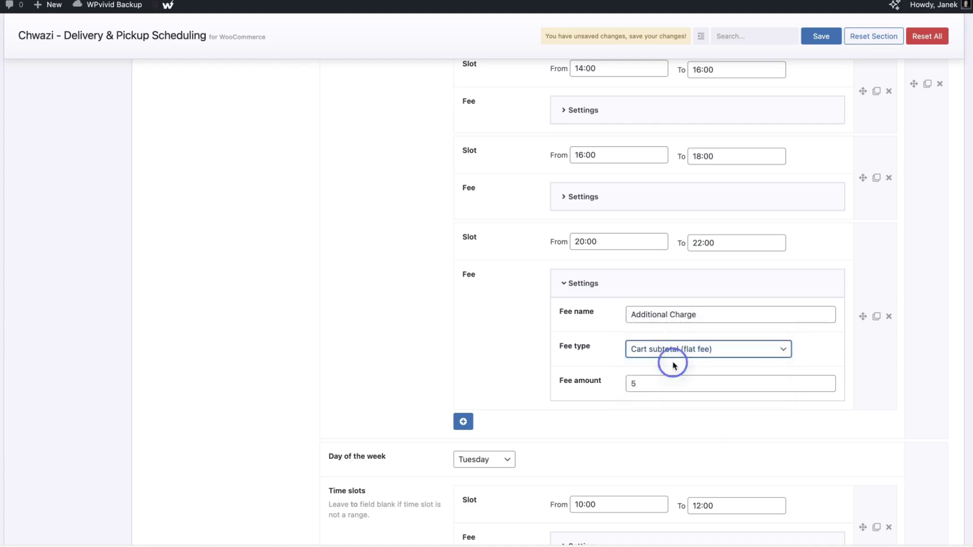
click(679, 359)
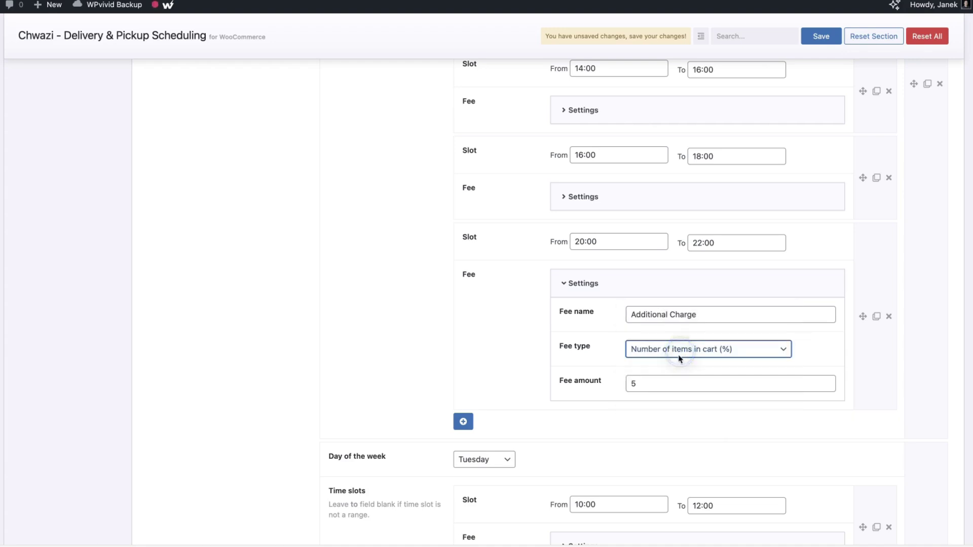
click(677, 363)
click(685, 353)
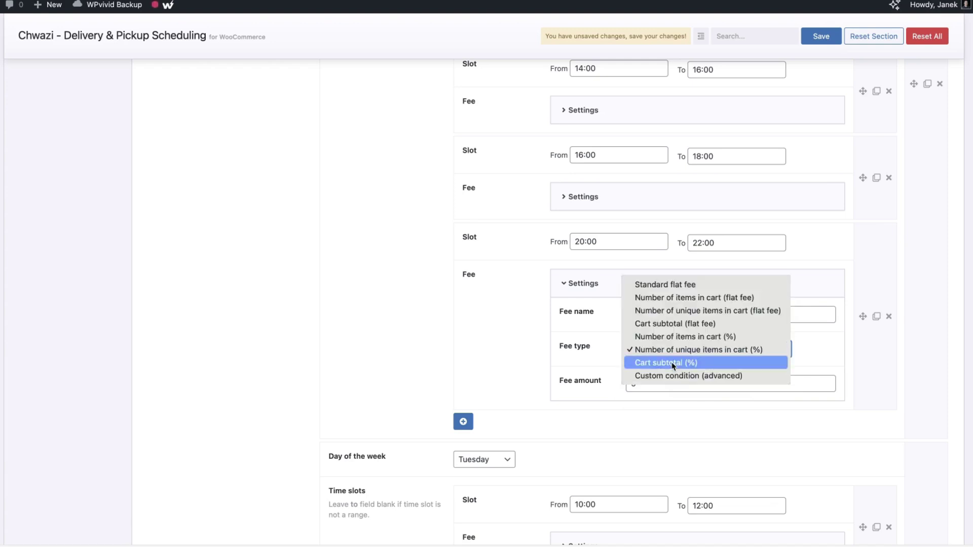
click(672, 364)
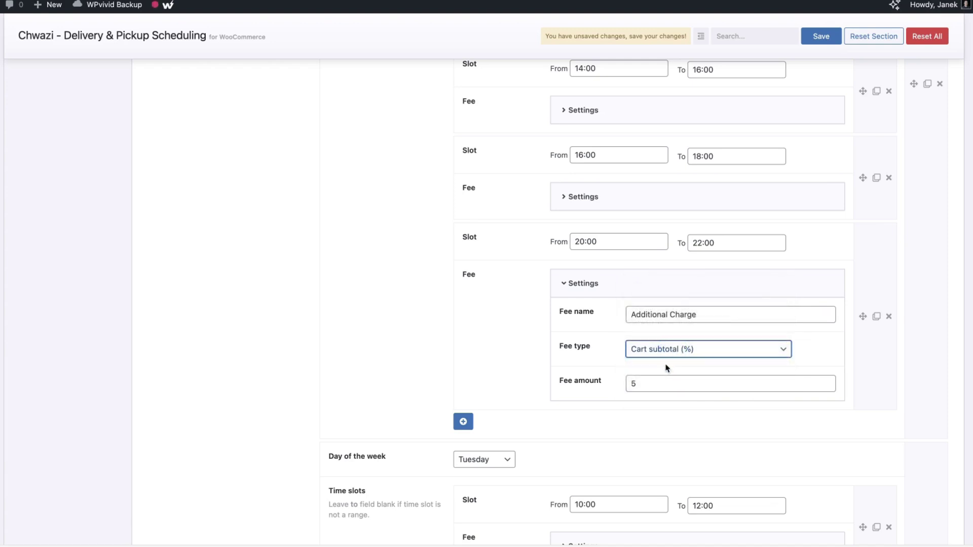
click(781, 358)
click(782, 364)
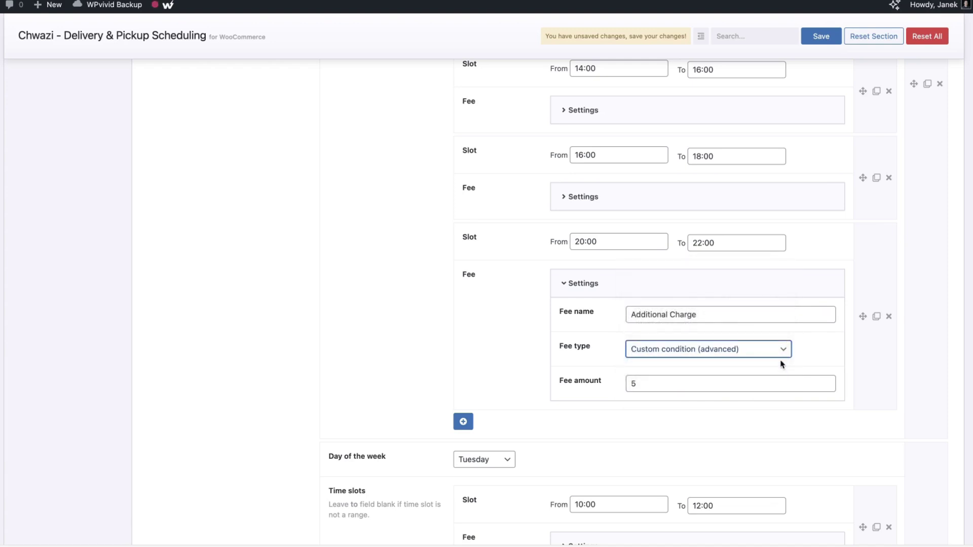
click(700, 351)
click(690, 315)
Enter fee amounts on the Tuesday and Wednesday 16:00–18:00 slots (typing 1 and 5)
scroll(662, 366, up, 9)
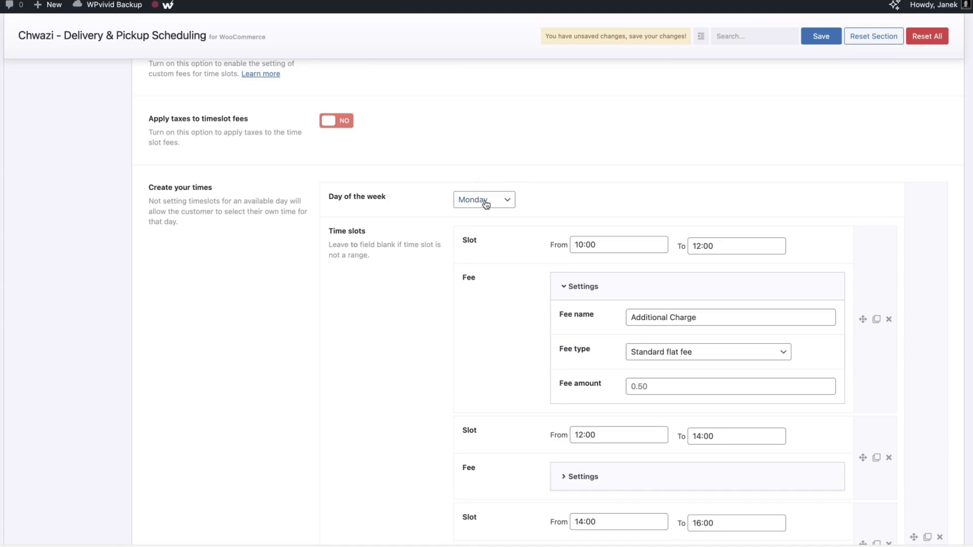
scroll(696, 301, down, 15)
scroll(703, 303, down, 4)
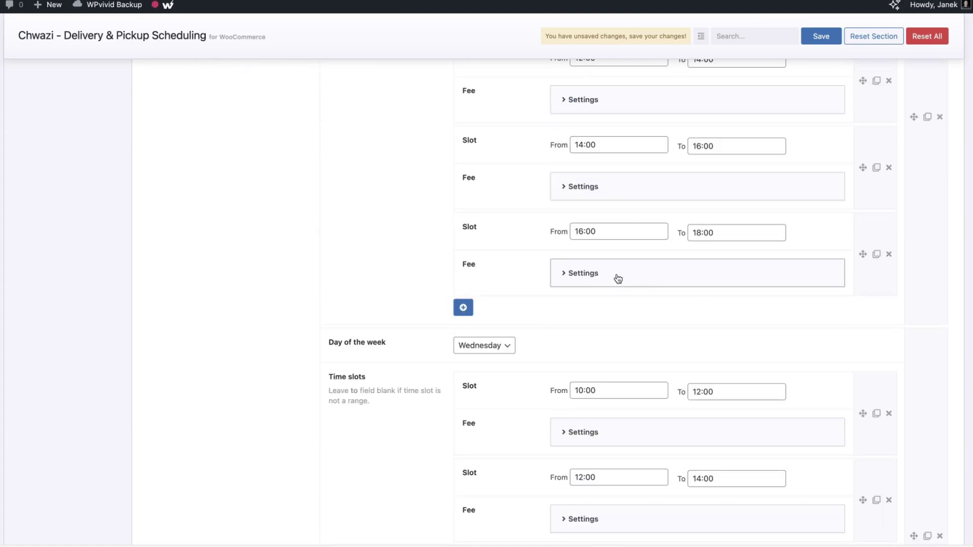
click(617, 274)
click(648, 373)
text(1)
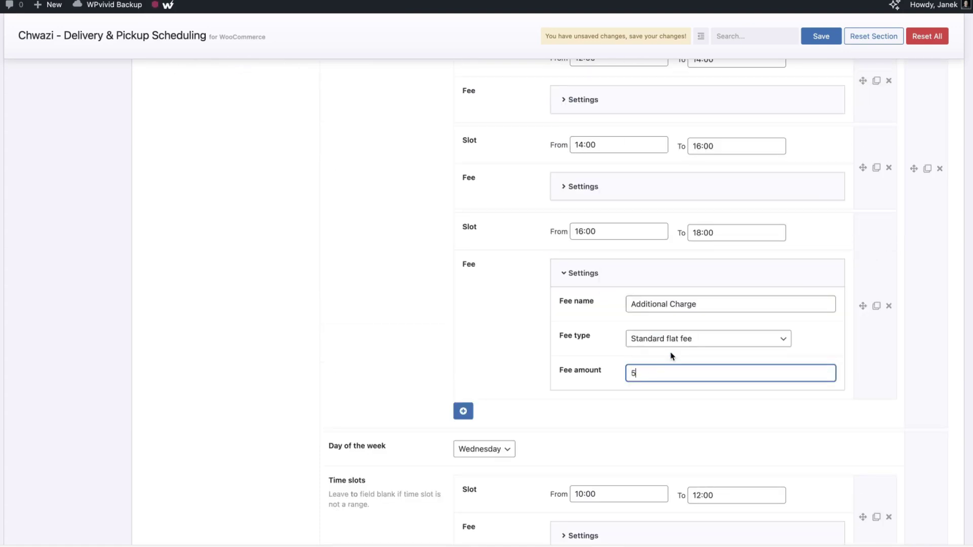
scroll(673, 353, down, 8)
click(612, 411)
scroll(643, 400, down, 1)
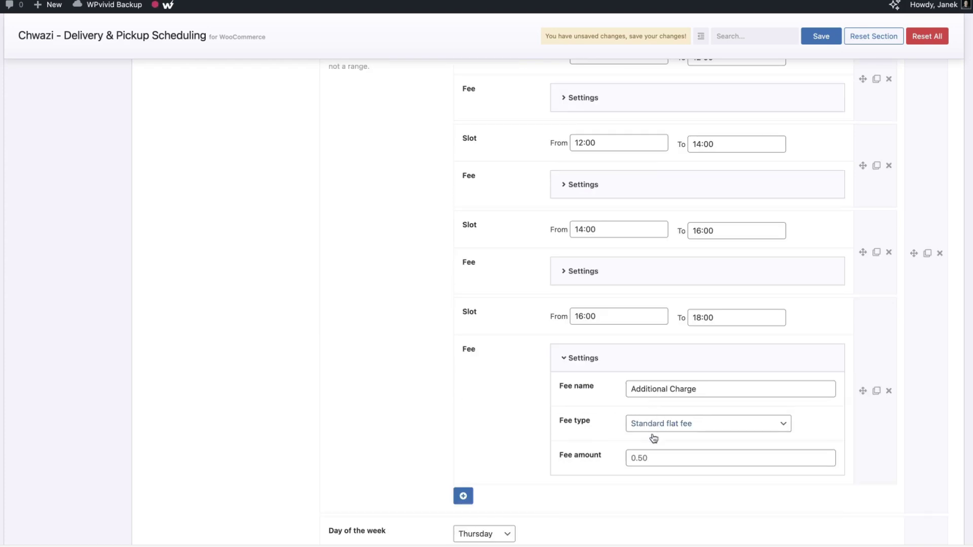
click(644, 457)
text(5)
scroll(471, 415, down, 3)
scroll(522, 421, up, 20)
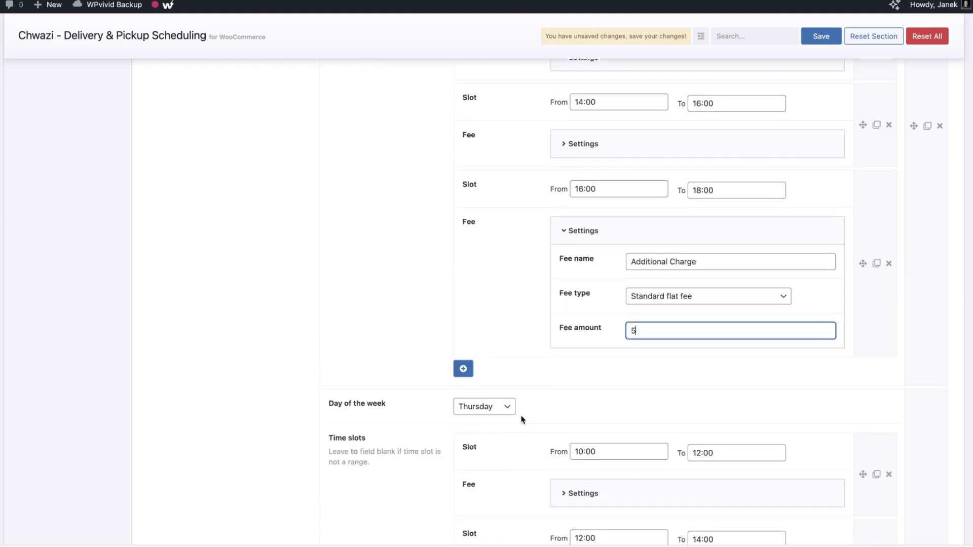
scroll(523, 421, down, 8)
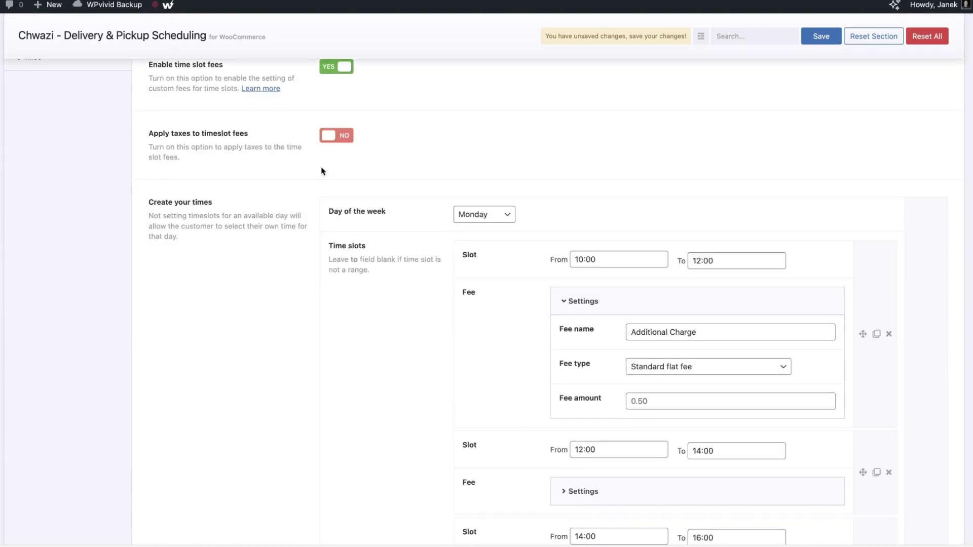
Apply taxes to time slot fees using the Standard tax class
click(344, 136)
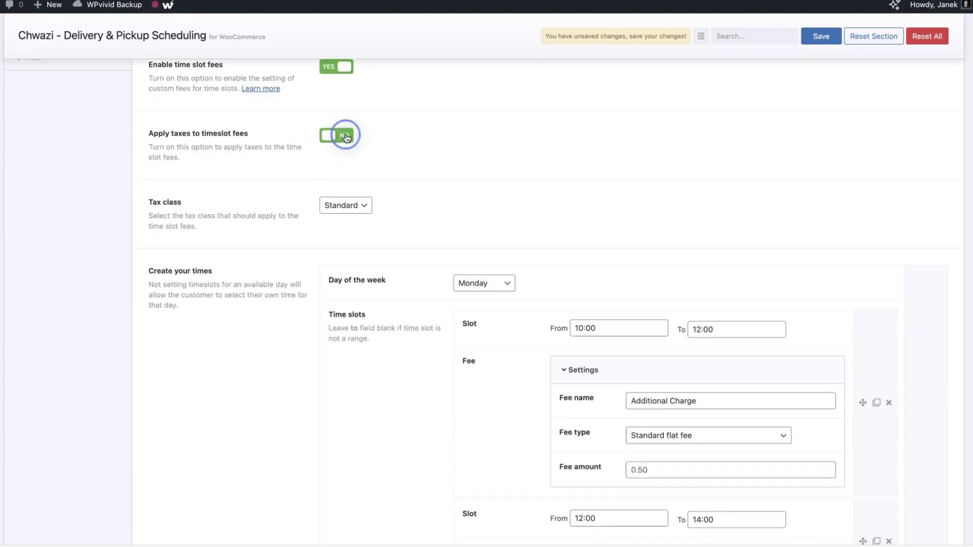
click(356, 205)
click(463, 211)
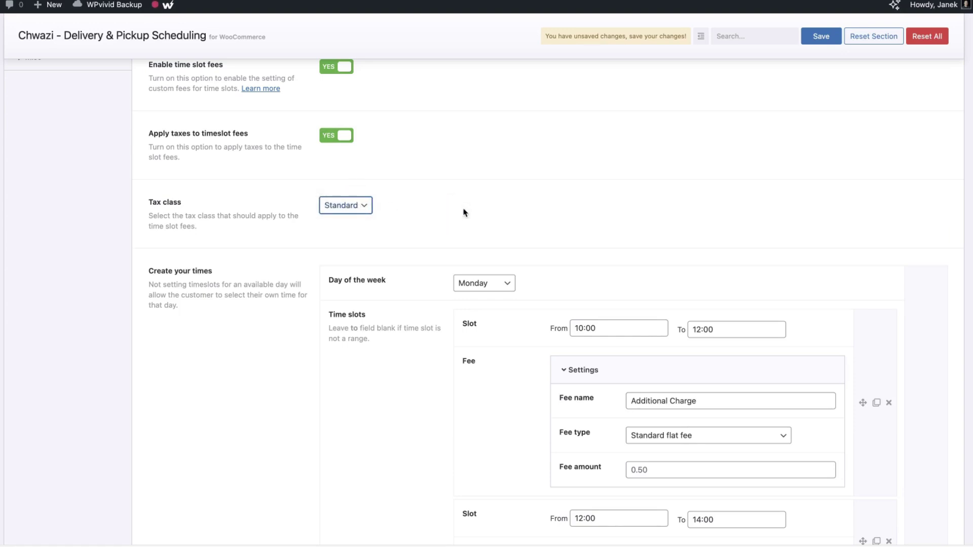
scroll(465, 213, down, 1)
scroll(239, 267, down, 6)
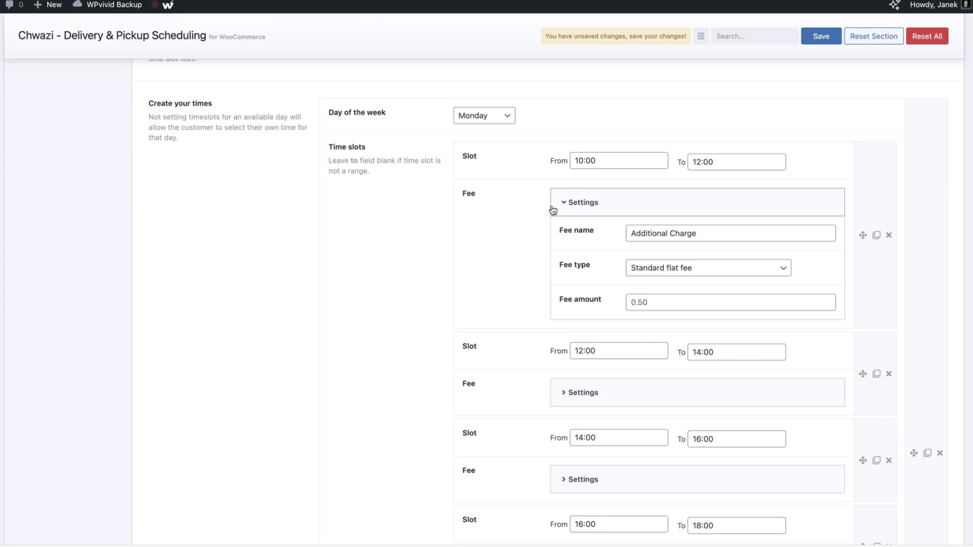
Collapse the first slot's fee settings and add a new time slot to Monday
click(552, 209)
click(494, 116)
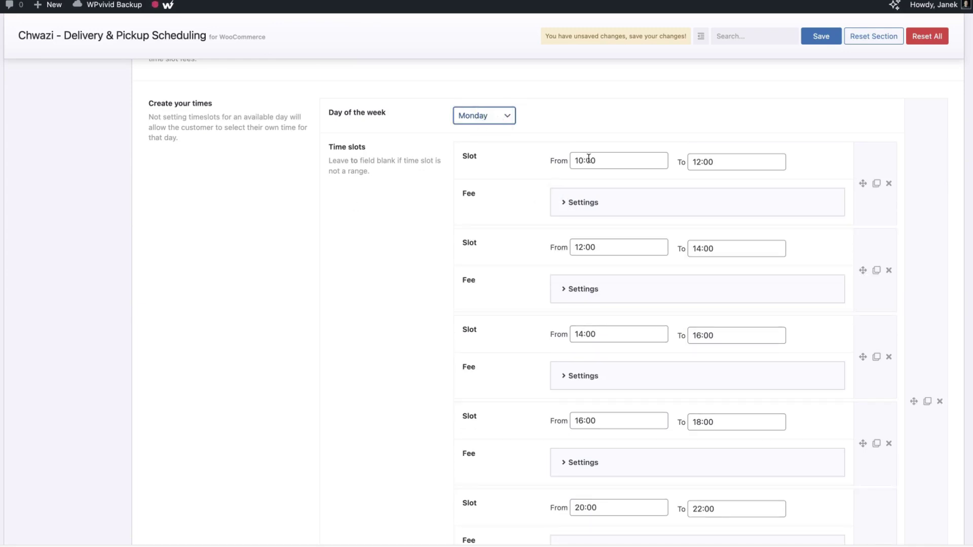
scroll(666, 294, down, 6)
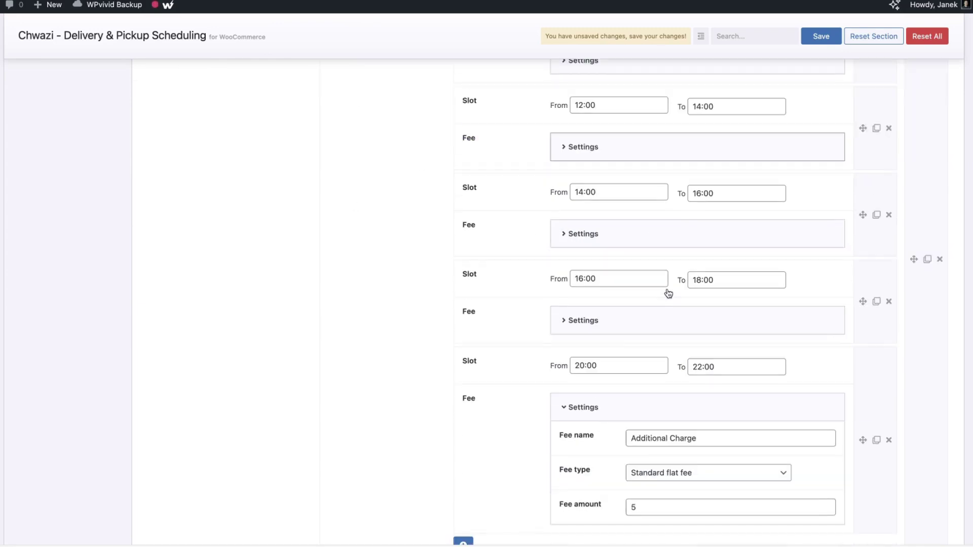
scroll(667, 292, down, 4)
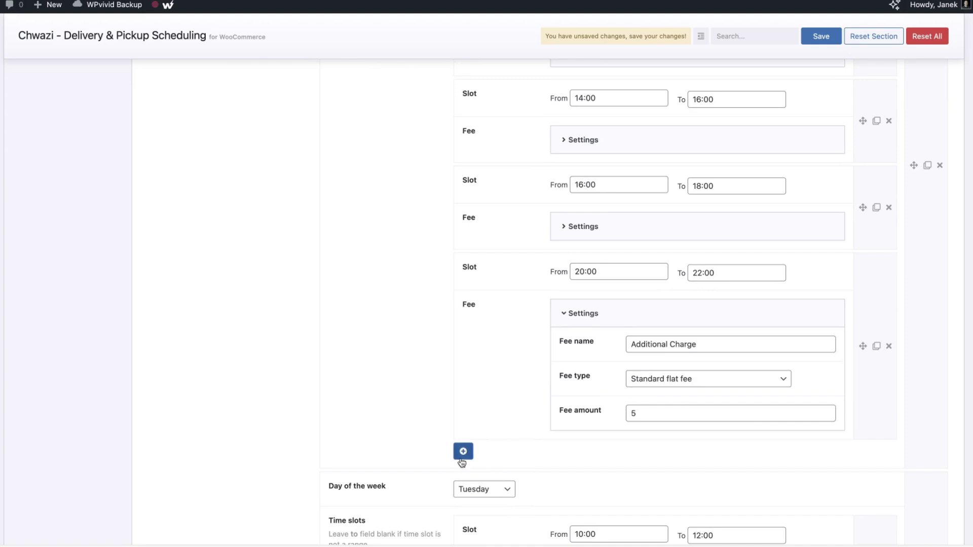
click(462, 452)
scroll(615, 439, down, 3)
Set the new Monday slot to 22:00–23:00 with a fee amount of 7
click(587, 388)
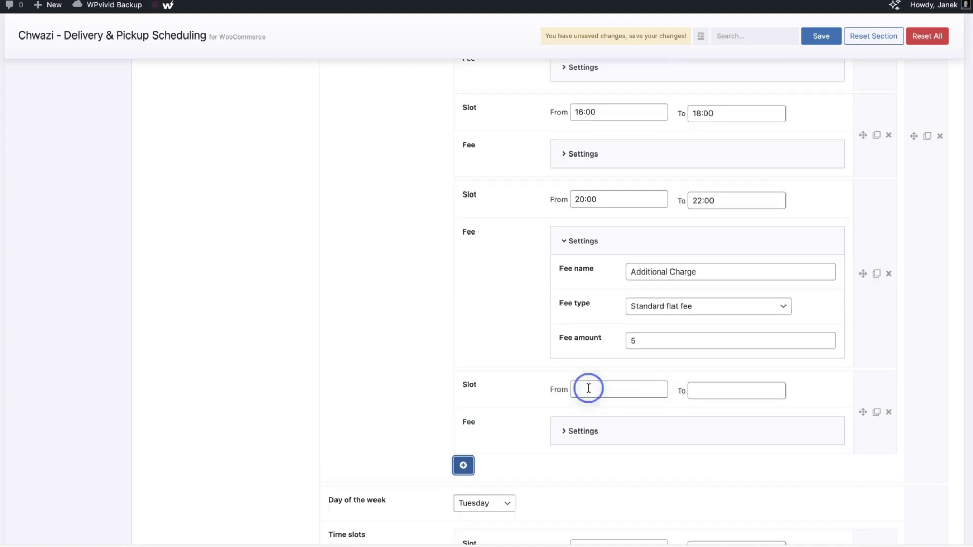
text(22)
click(721, 389)
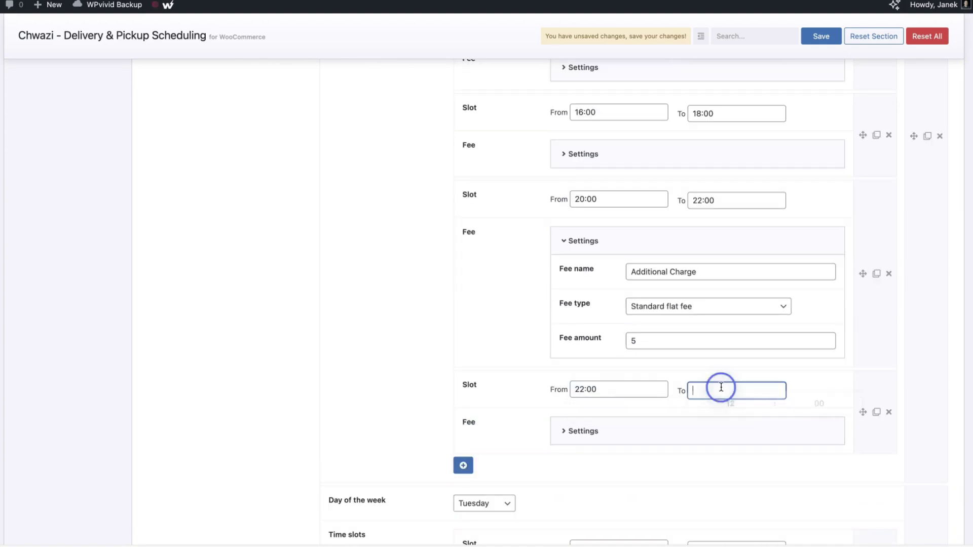
text(2)
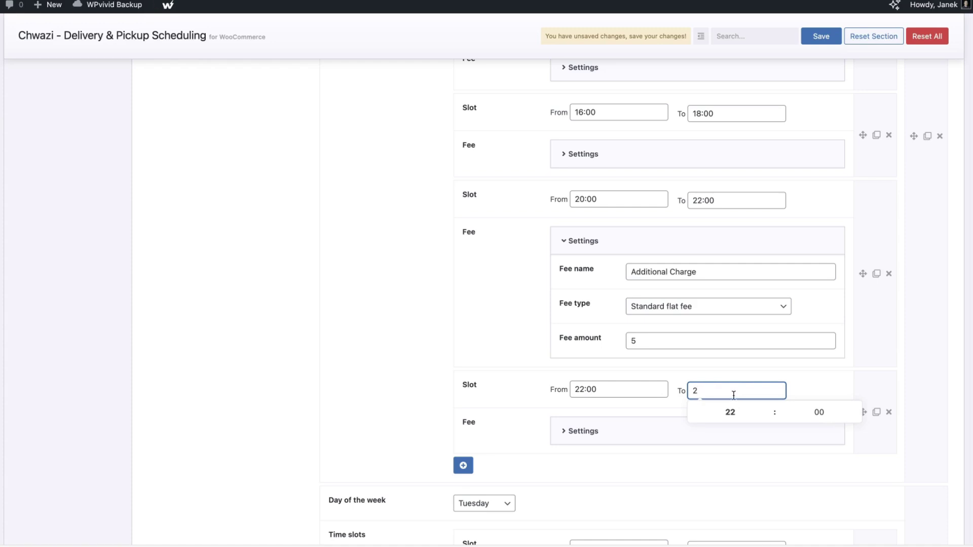
text(3)
key(Return)
click(826, 371)
click(661, 384)
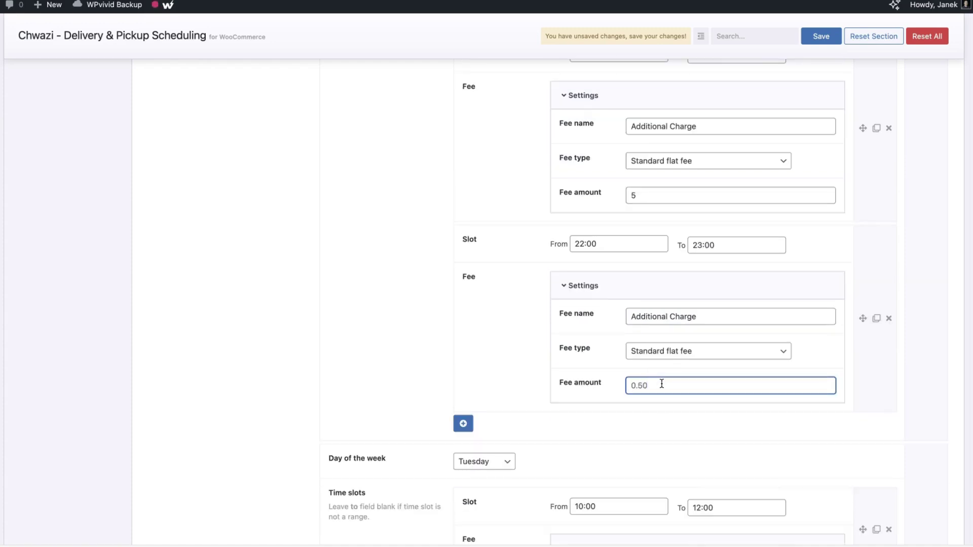
click(261, 344)
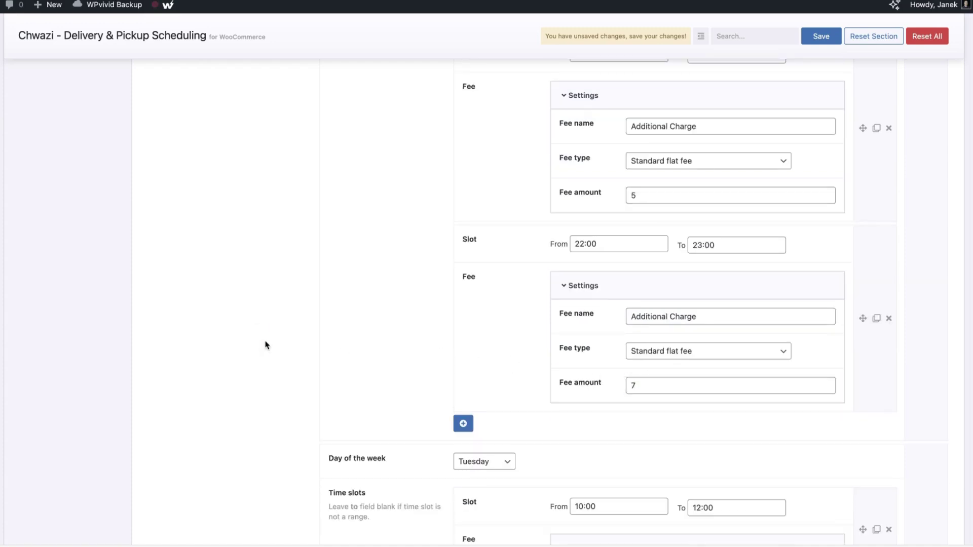
scroll(265, 345, down, 15)
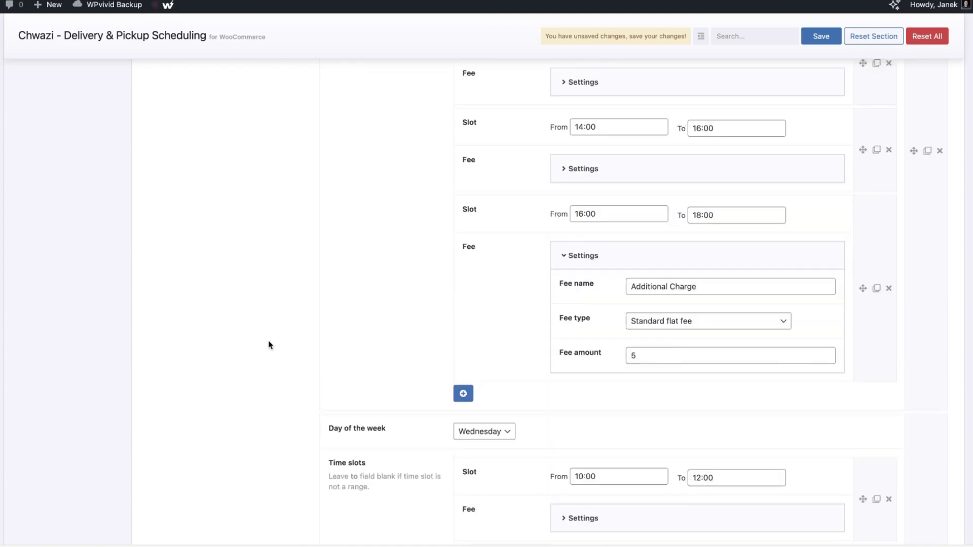
scroll(269, 345, down, 15)
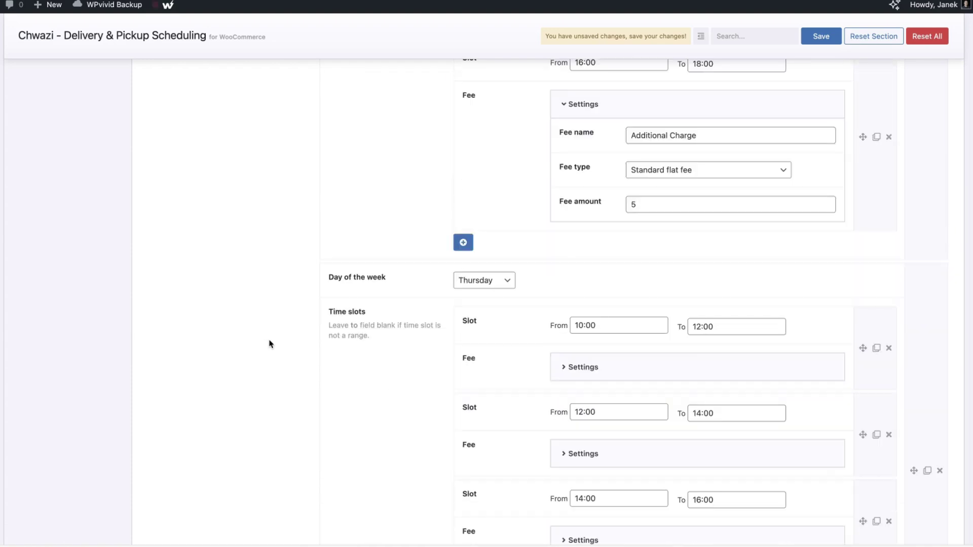
scroll(270, 344, down, 15)
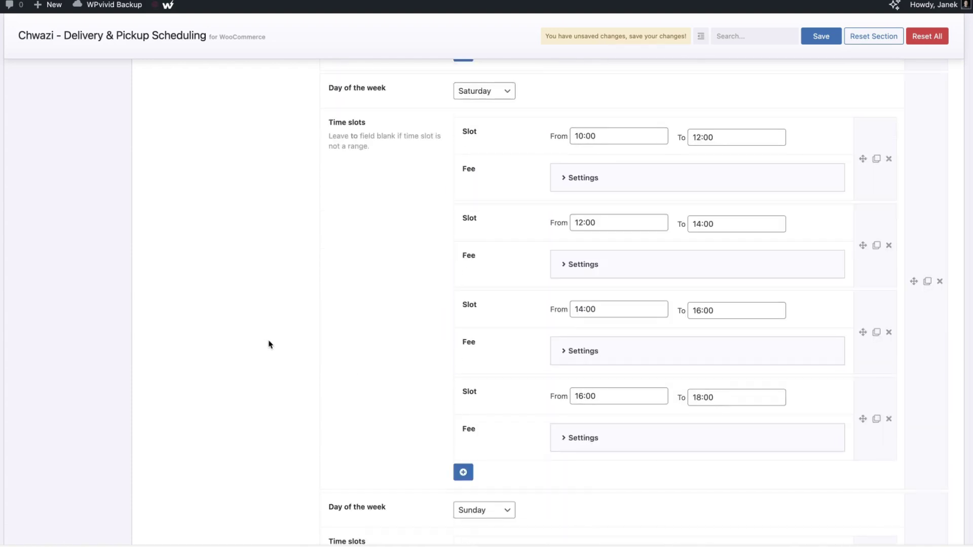
scroll(270, 344, down, 2)
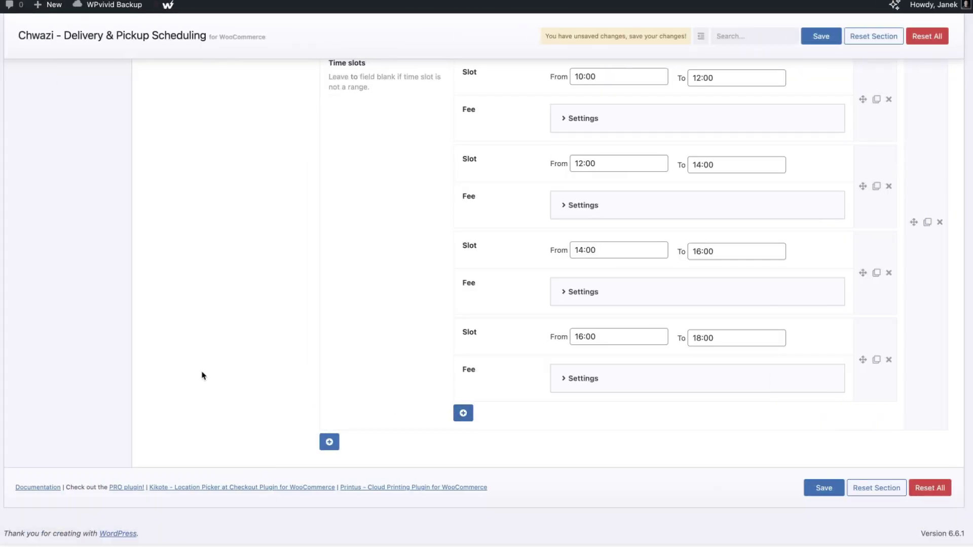
scroll(647, 317, up, 20)
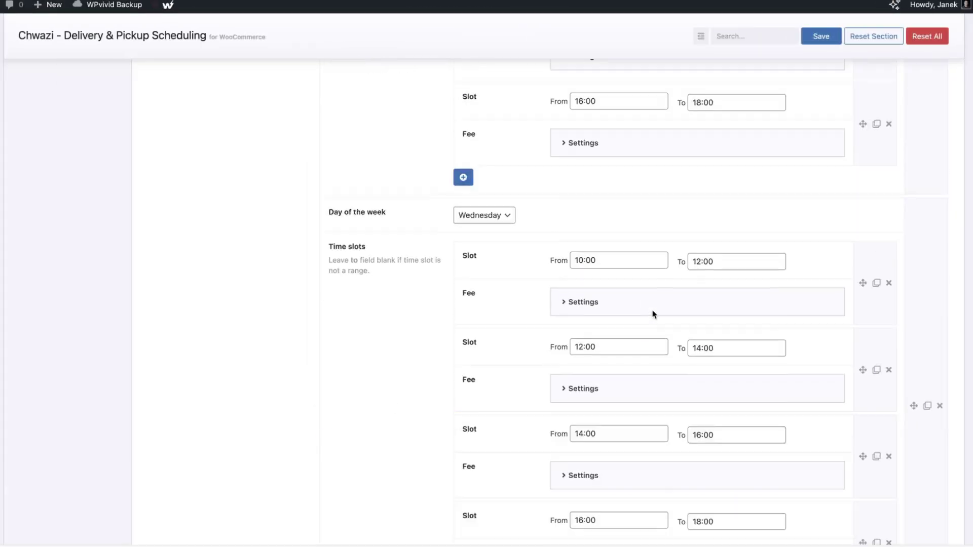
Tick Saturday and Sunday under Available delivery days and save the Delivery Date settings
click(39, 163)
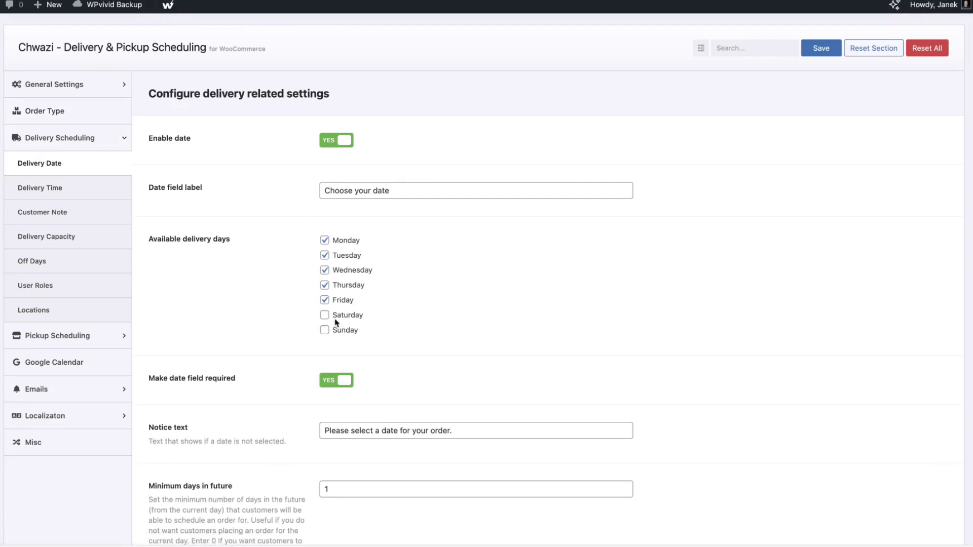
click(51, 188)
scroll(548, 314, down, 20)
scroll(547, 314, down, 3)
scroll(547, 314, up, 3)
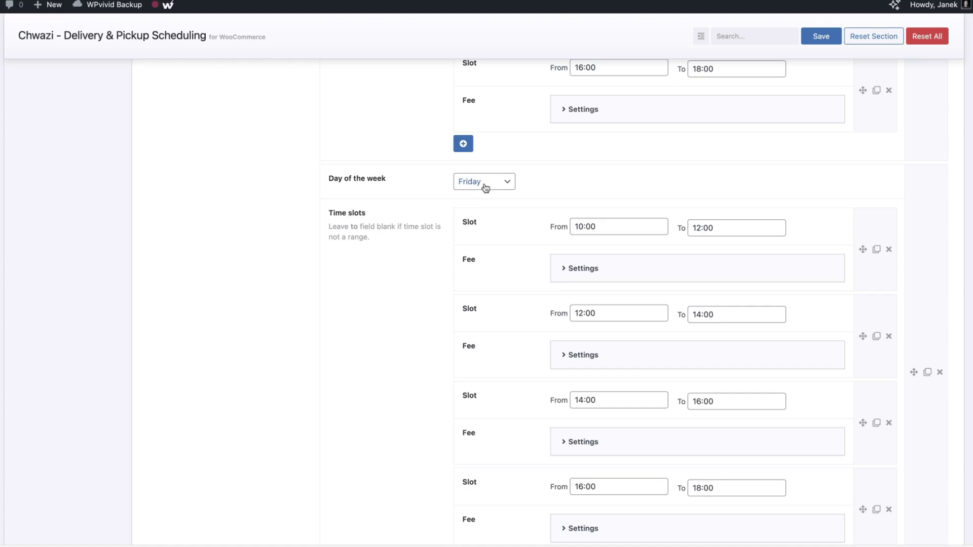
scroll(489, 335, down, 3)
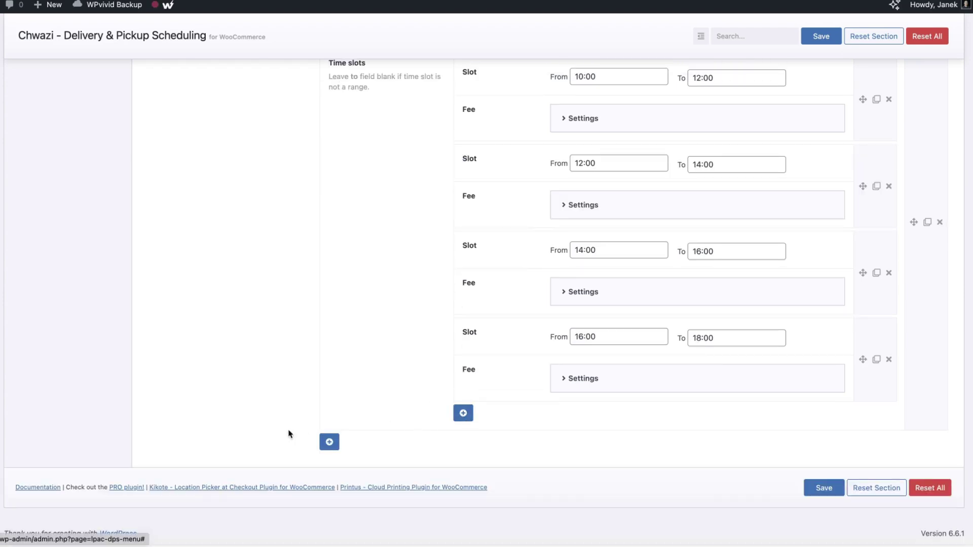
scroll(387, 344, up, 20)
click(56, 162)
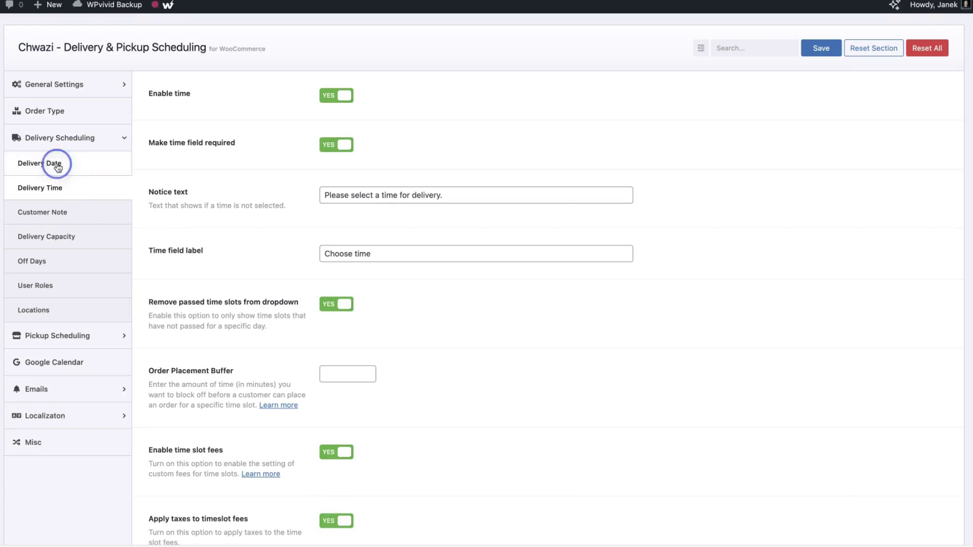
click(326, 316)
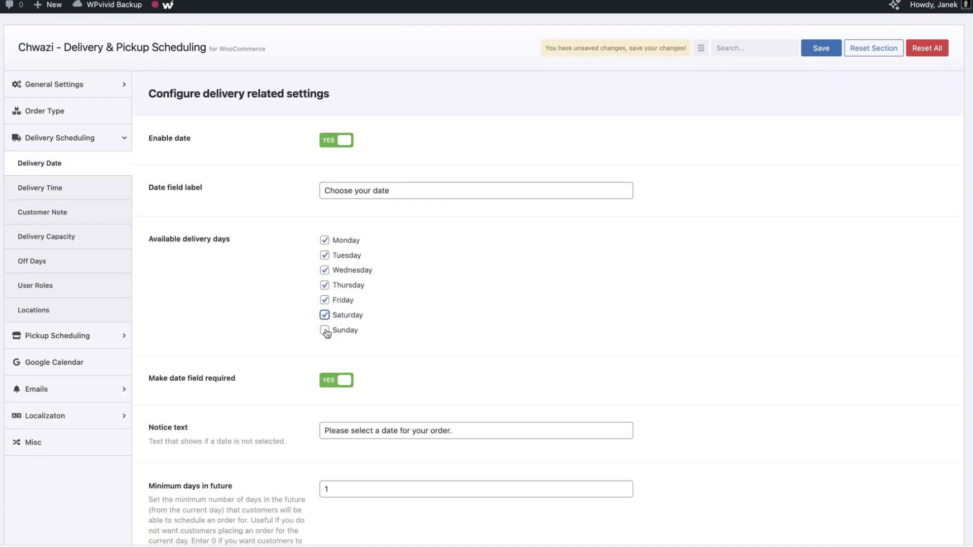
click(325, 331)
click(820, 47)
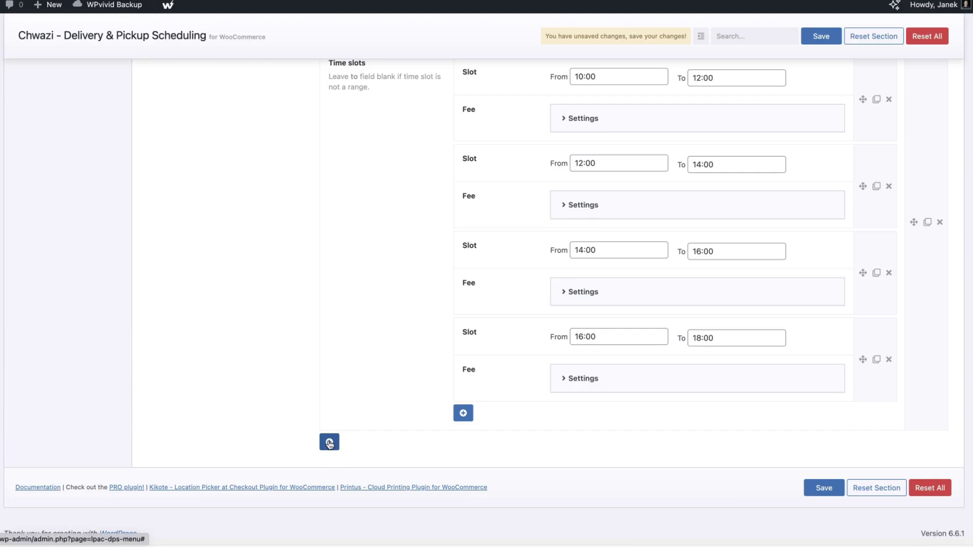
Add a Saturday time slot group, then delete it and save the delivery time settings
click(329, 442)
scroll(517, 406, down, 2)
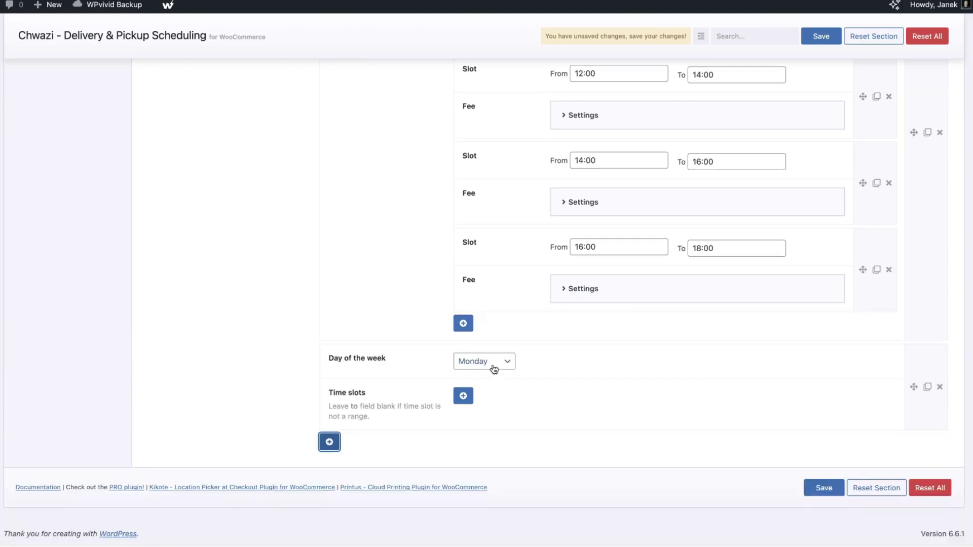
key(s)
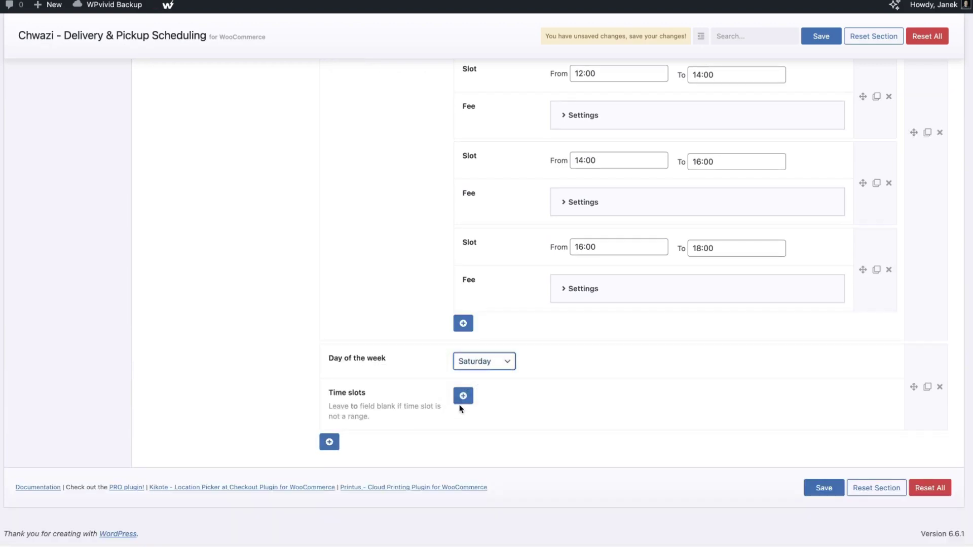
click(464, 396)
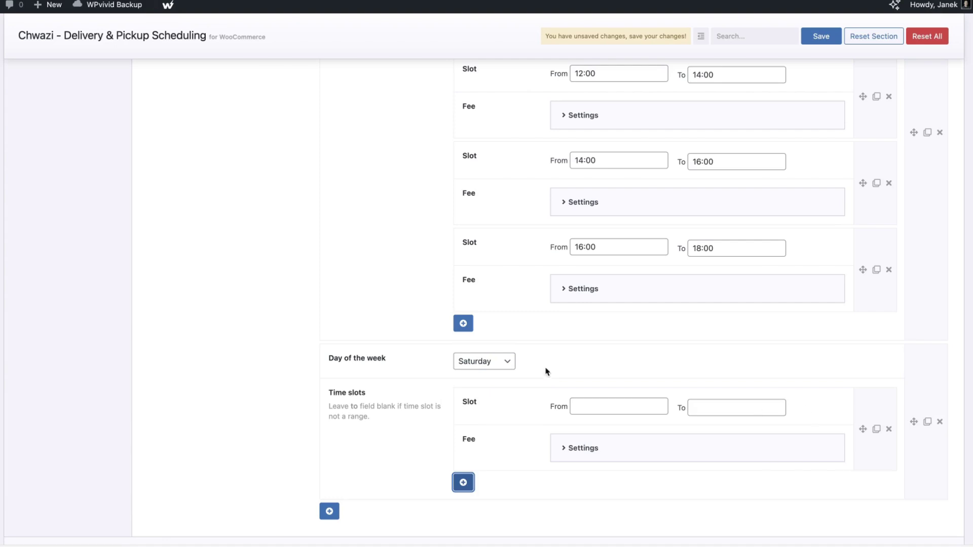
click(940, 421)
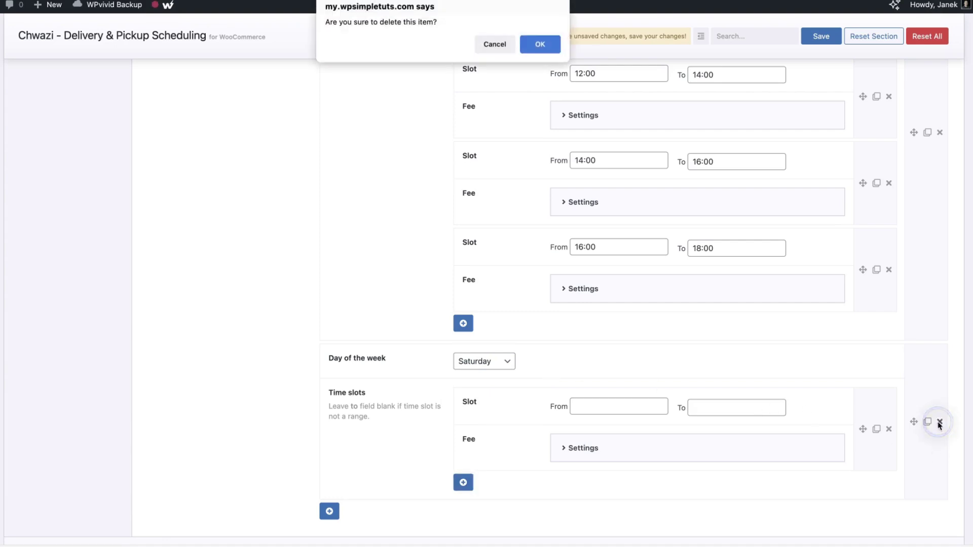
click(542, 44)
click(823, 488)
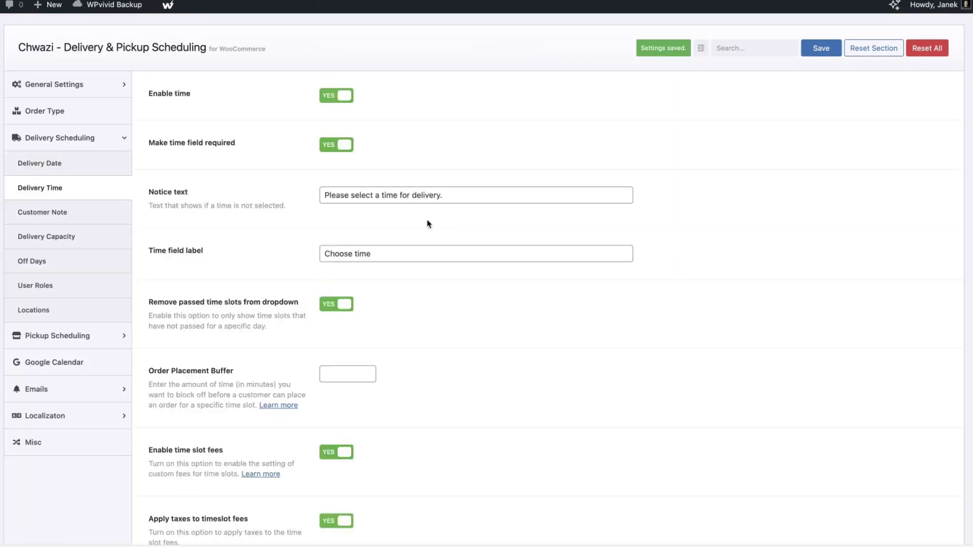
Untick Saturday and Sunday as delivery days and save the delivery date settings
click(325, 315)
click(325, 330)
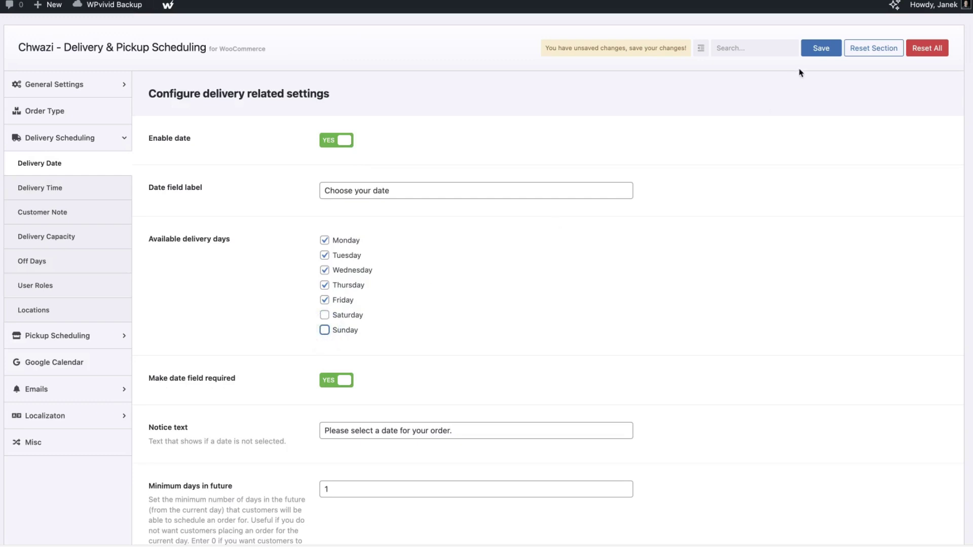
click(820, 48)
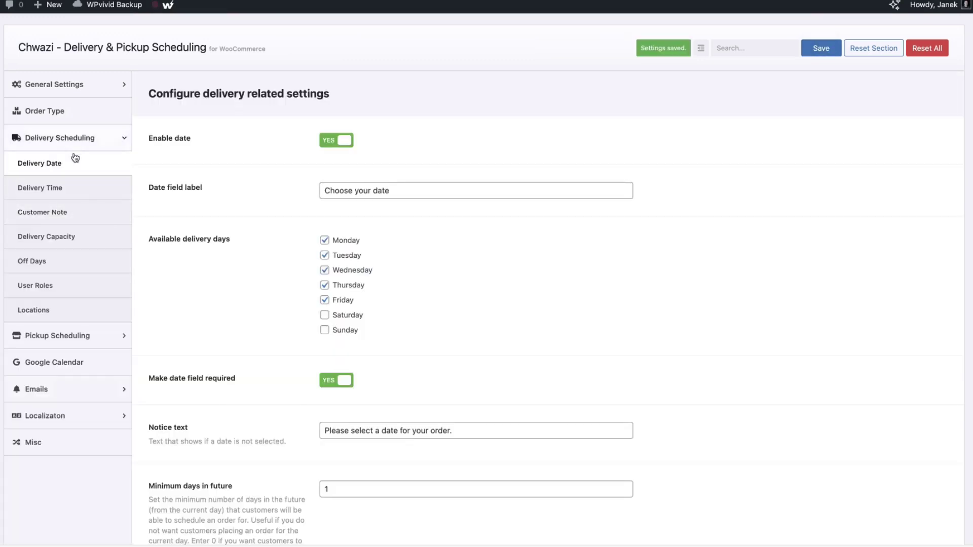
Reorder Friday's 16:00–18:00 slot, duplicate it, then delete the duplicate
click(44, 191)
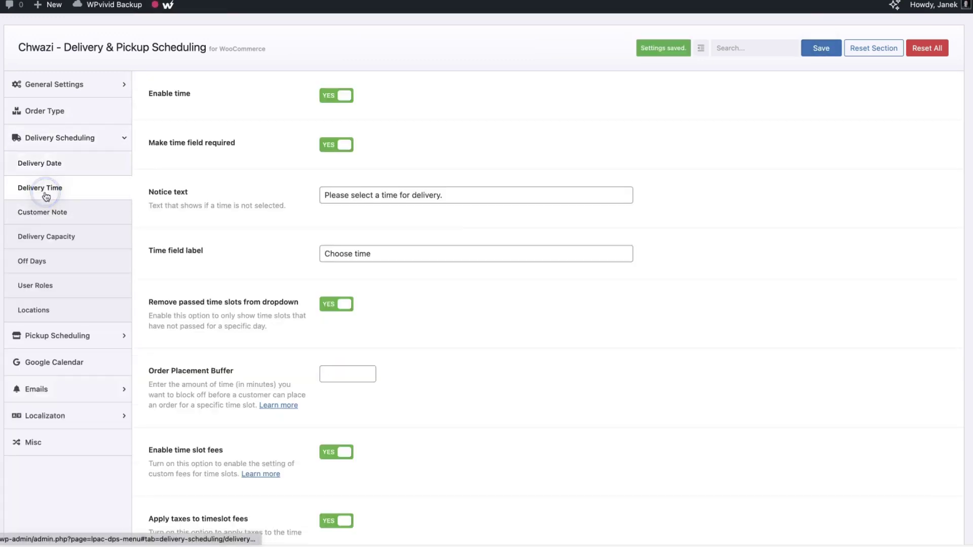
scroll(654, 232, down, 15)
scroll(654, 232, down, 20)
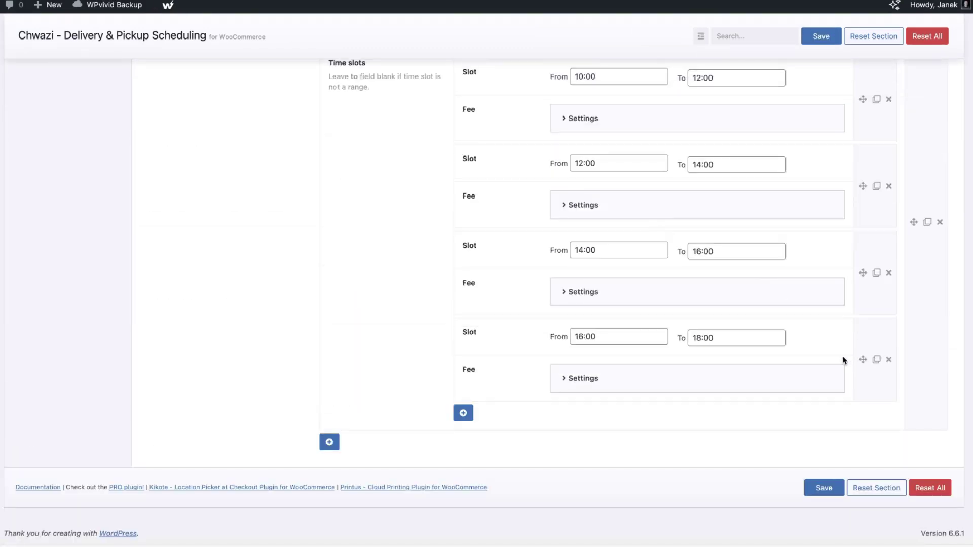
drag(863, 359, 882, 432)
click(876, 416)
scroll(875, 416, down, 3)
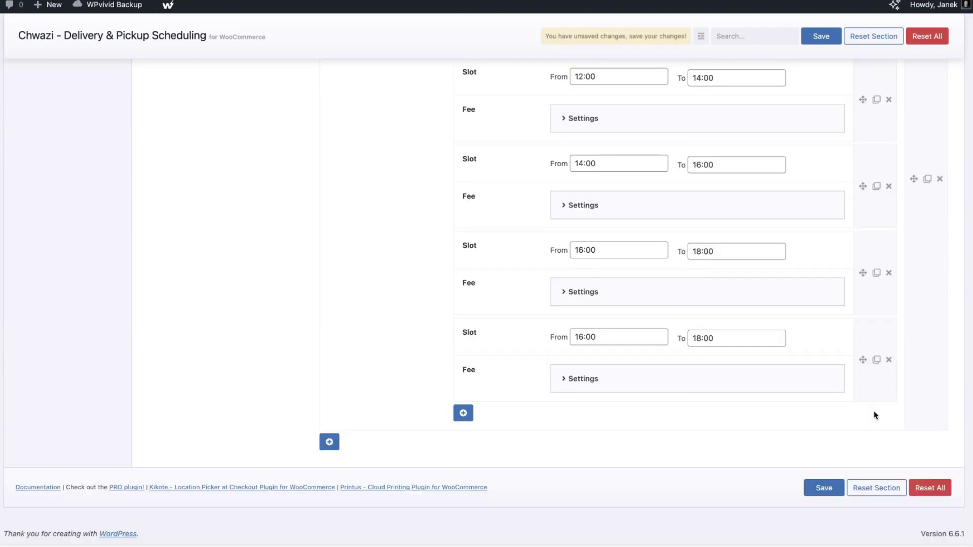
click(889, 361)
click(540, 45)
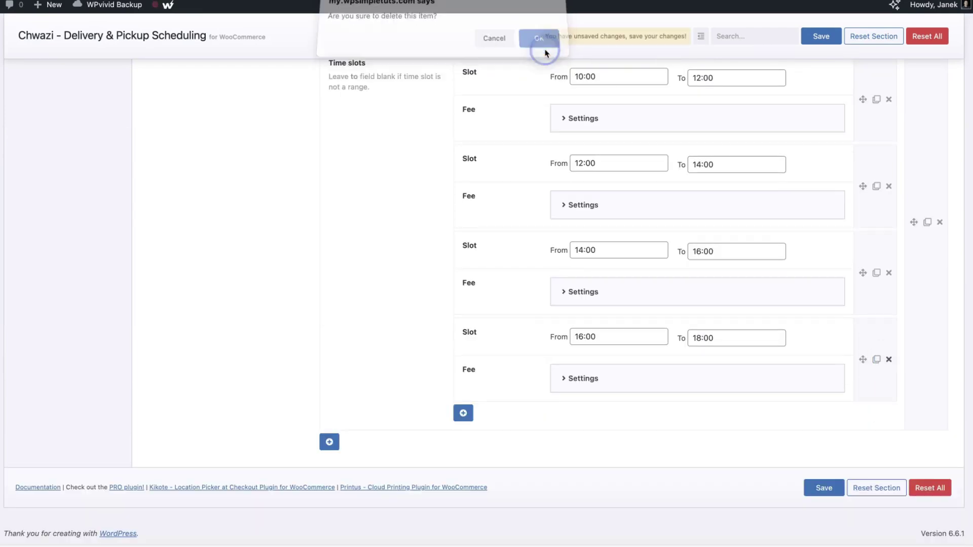
Duplicate the whole Friday group with its four two-hour time slots
click(927, 223)
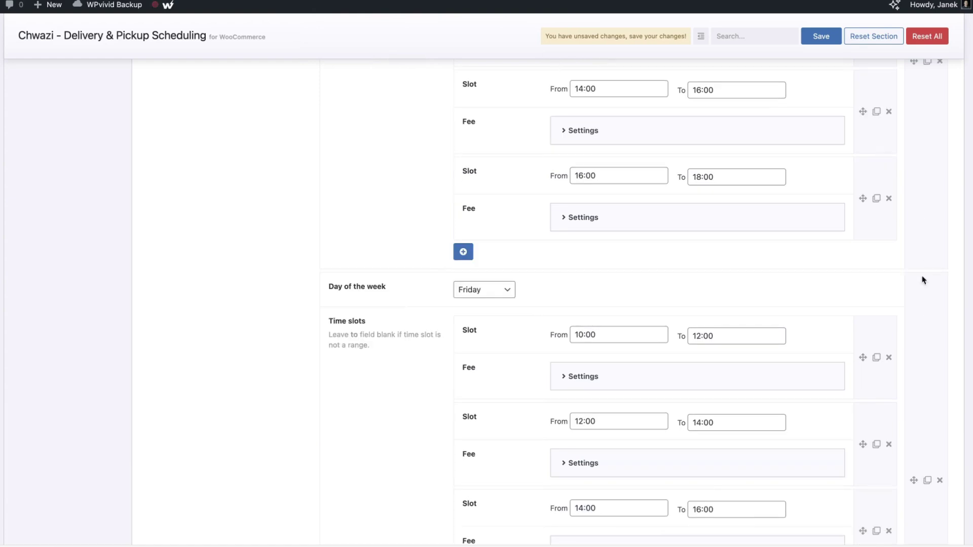
scroll(910, 405, down, 3)
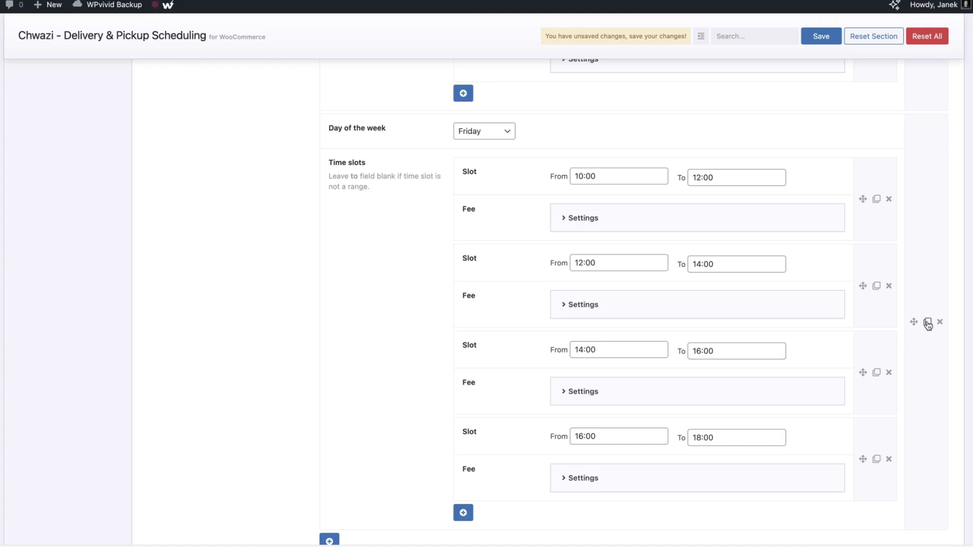
scroll(486, 324, down, 3)
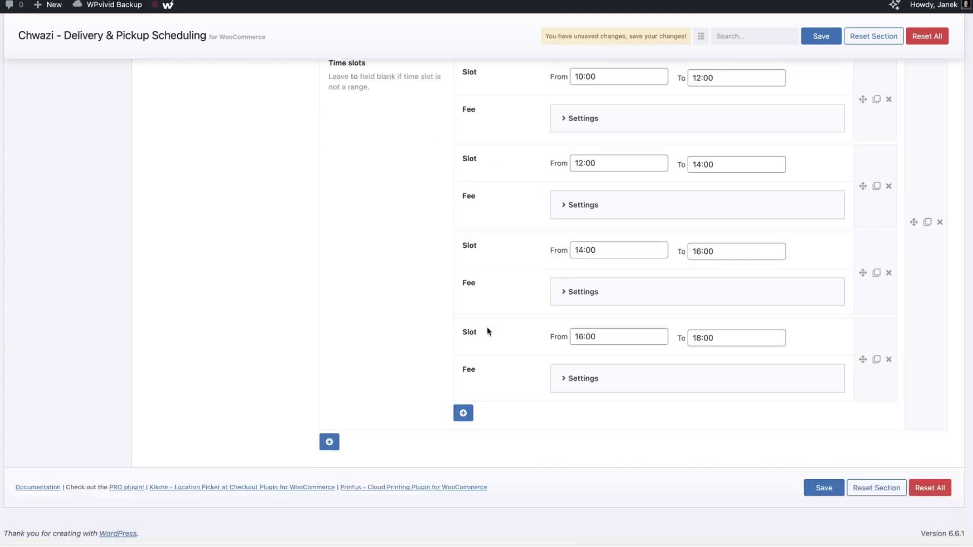
scroll(463, 322, up, 20)
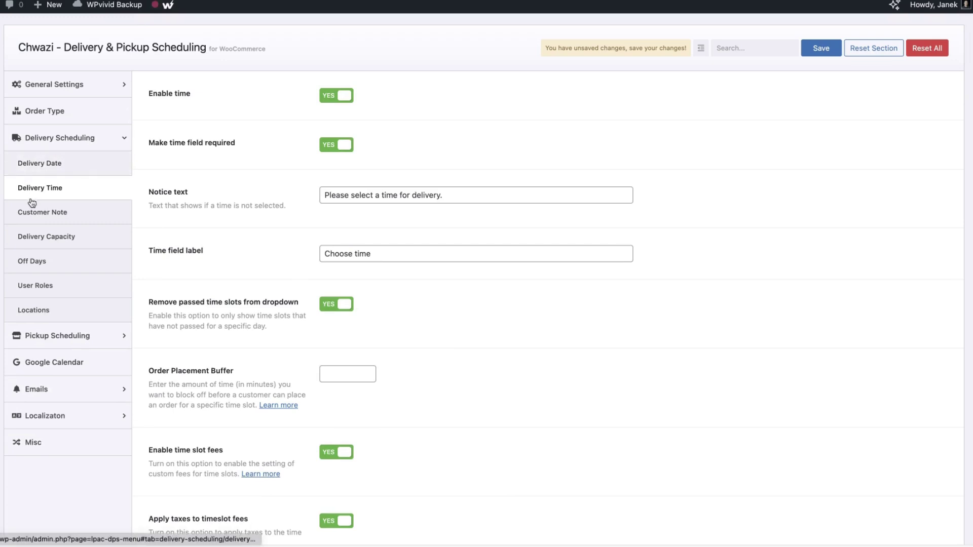
Review the courier customer note text, then move on to Delivery Capacity settings
click(36, 212)
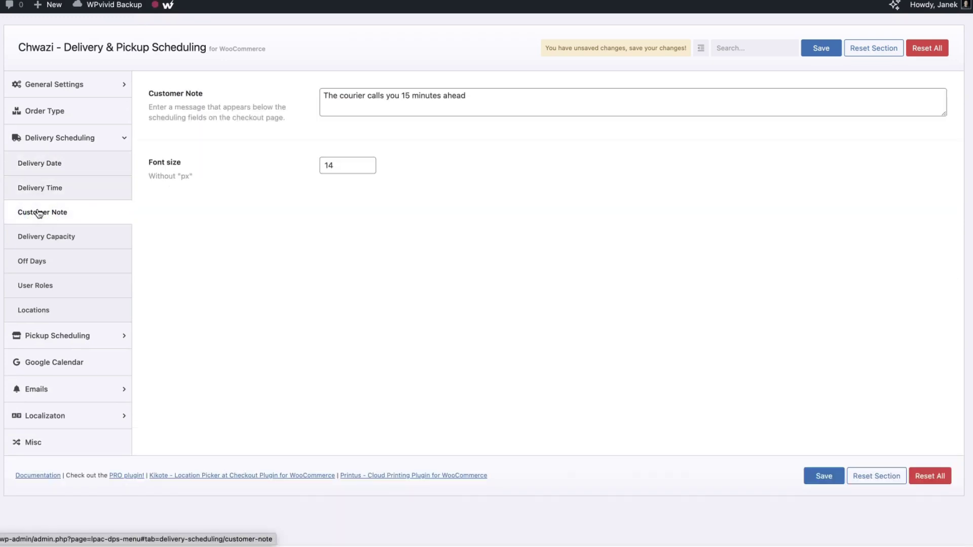
triple_click(512, 98)
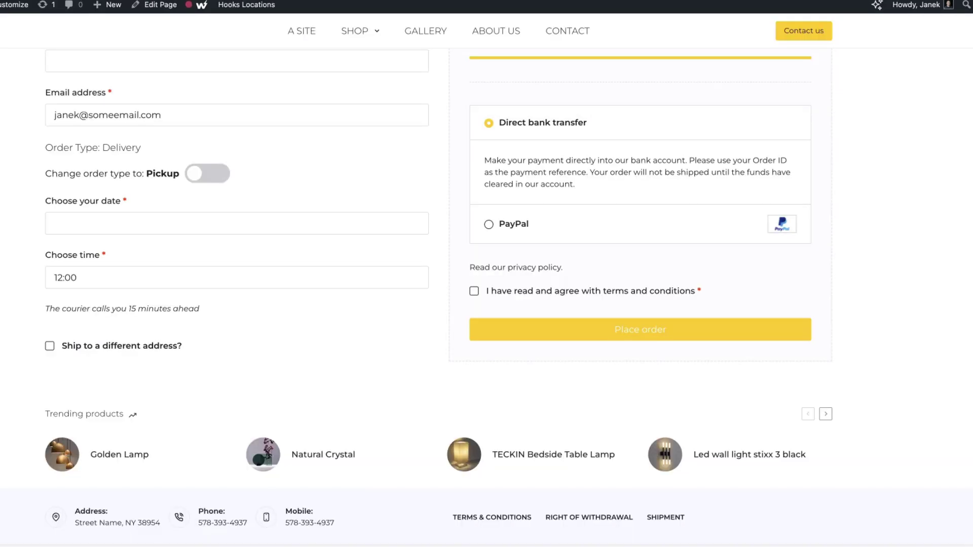
drag(187, 319, 208, 305)
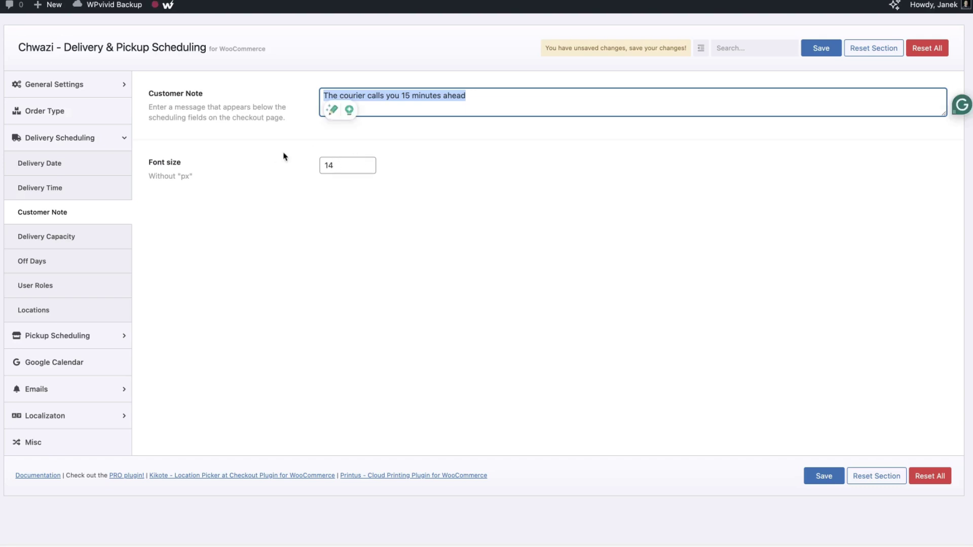
click(42, 238)
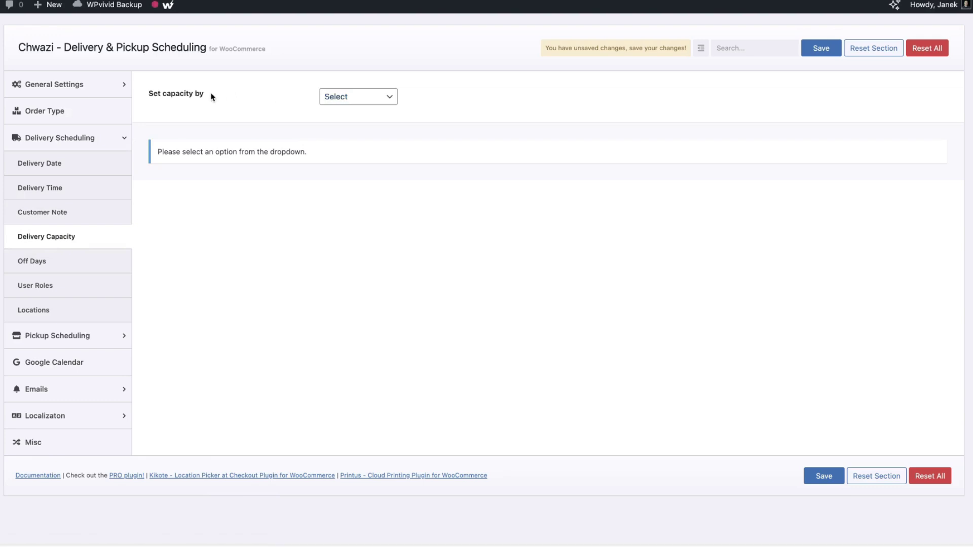
Try Day of the week, then Time slots as the delivery capacity basis
click(365, 98)
click(354, 109)
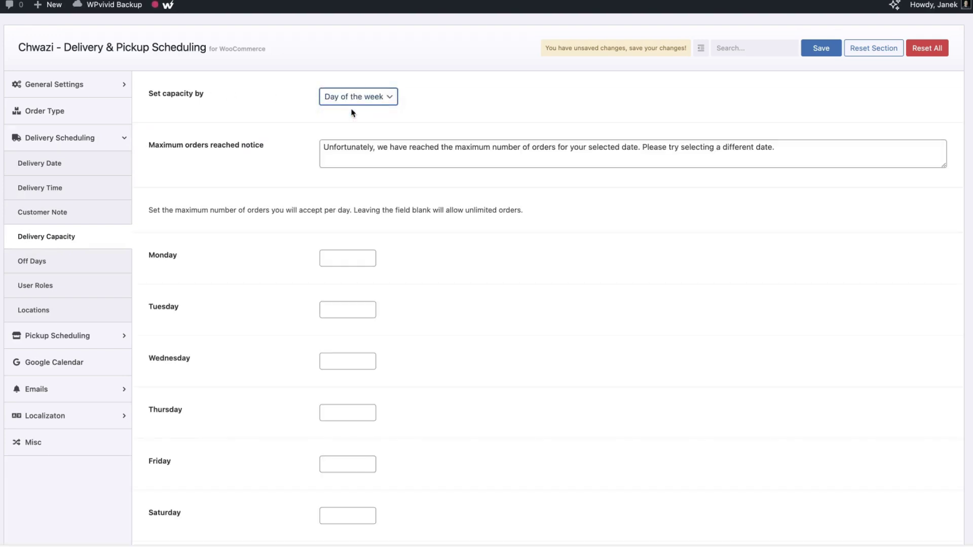
click(361, 101)
click(356, 115)
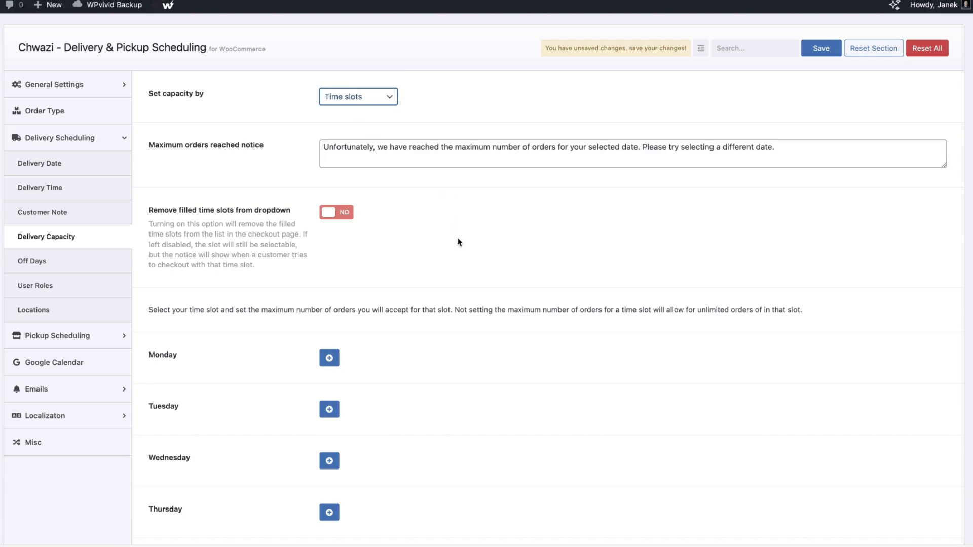
scroll(461, 238, down, 3)
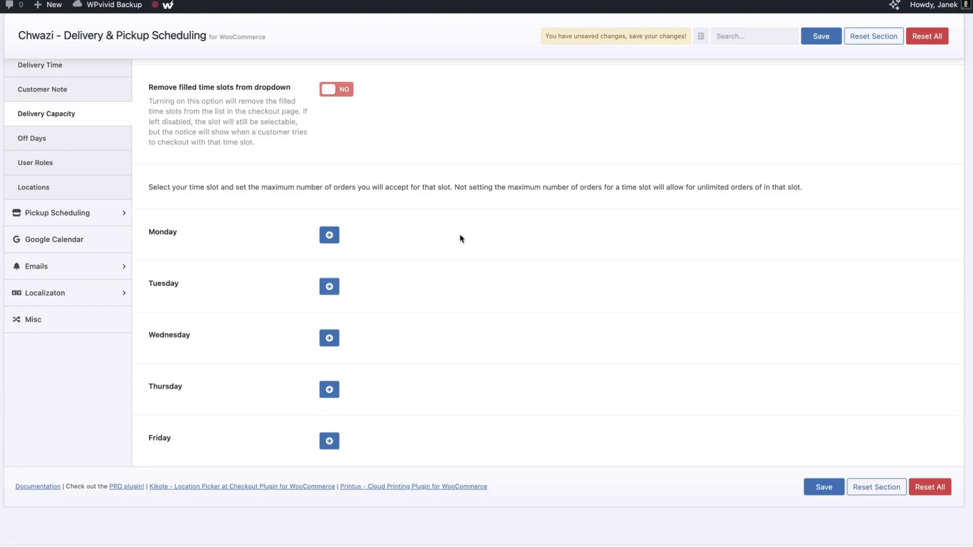
Add Monday capacity rows for the 10:00–12:00 through 16:00–18:00 slots
click(329, 237)
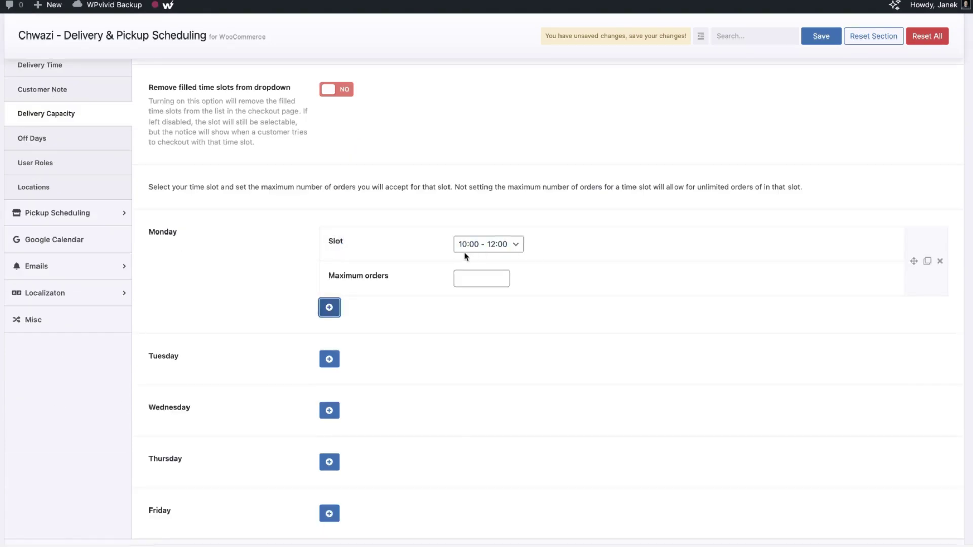
click(476, 280)
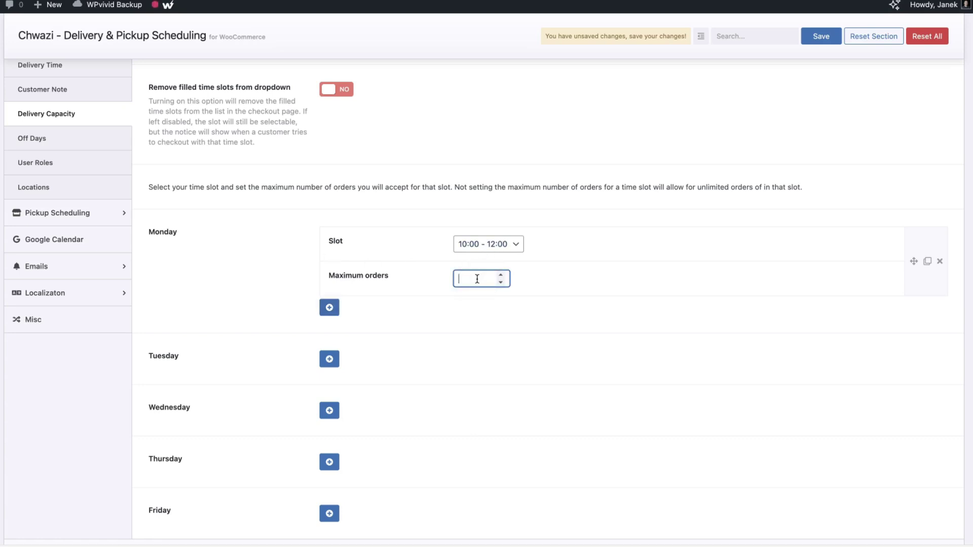
click(331, 310)
click(479, 349)
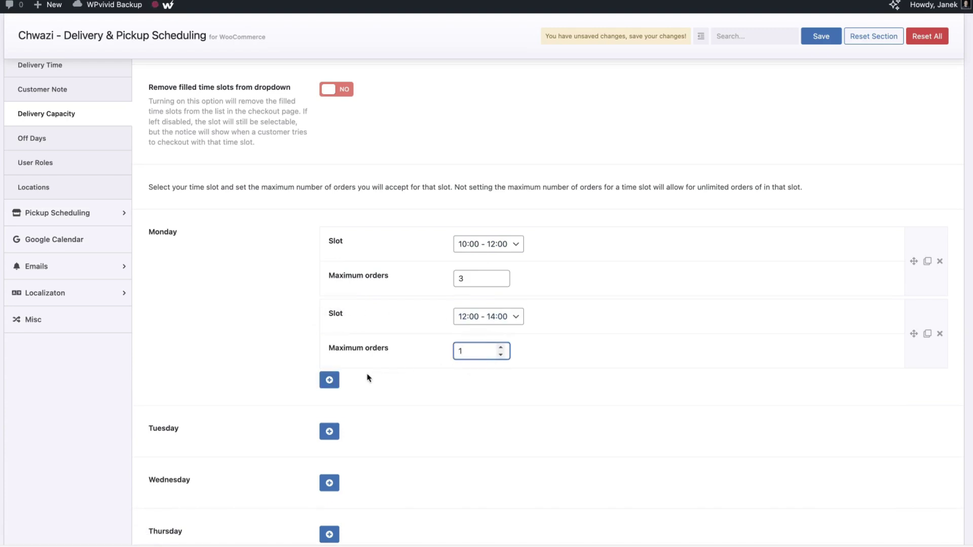
click(330, 380)
click(473, 422)
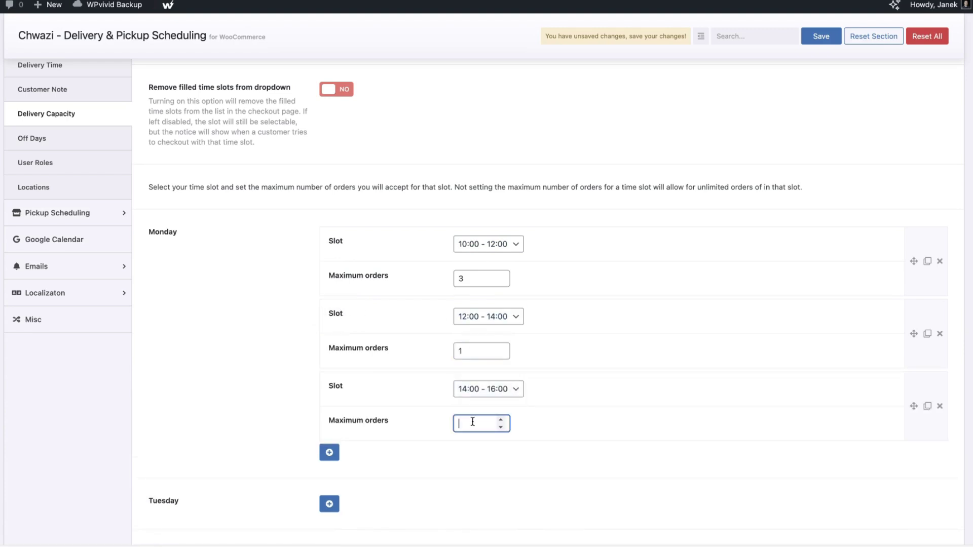
click(330, 453)
scroll(376, 443, down, 4)
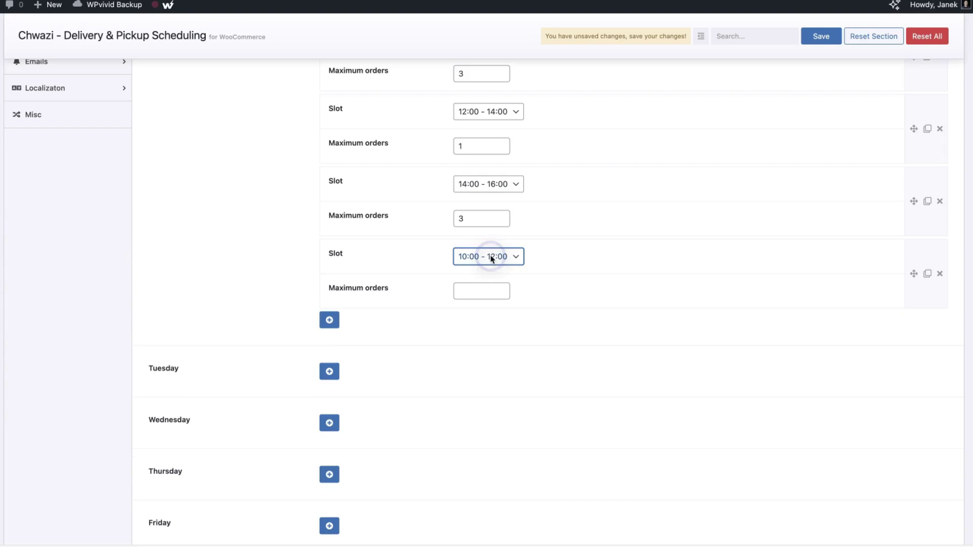
click(476, 288)
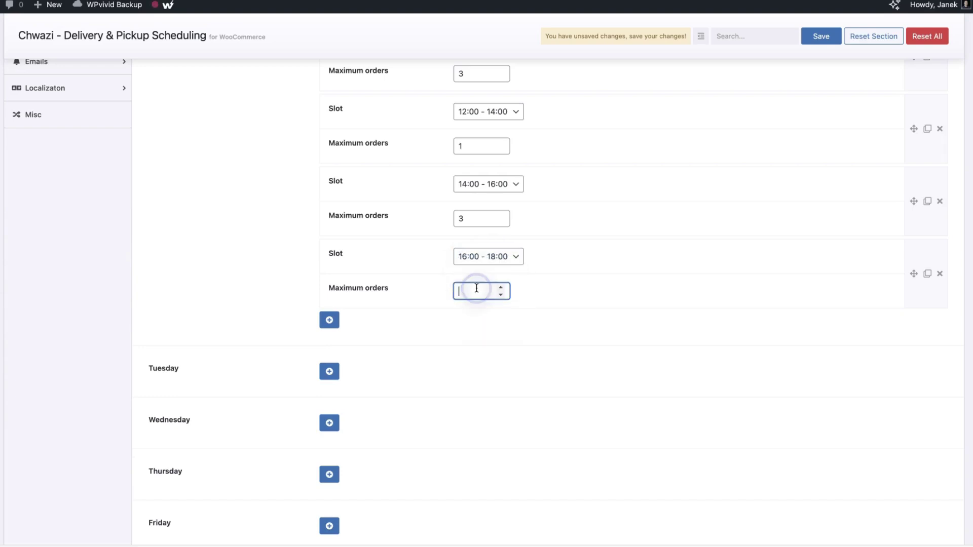
Add Monday capacity rows for 20:00–22:00 and 22:00–23:00, the latter limited to 1 order
click(330, 320)
click(475, 363)
click(330, 392)
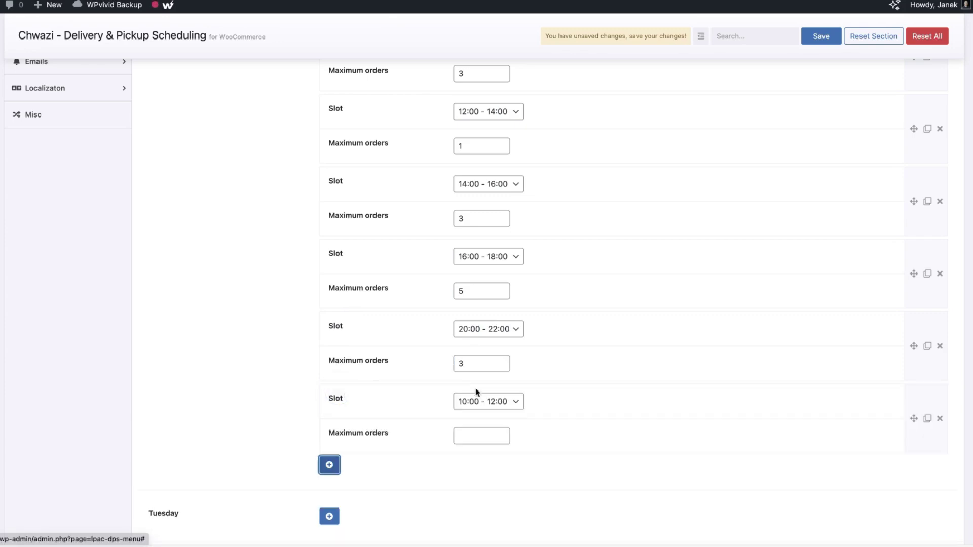
click(500, 403)
click(490, 475)
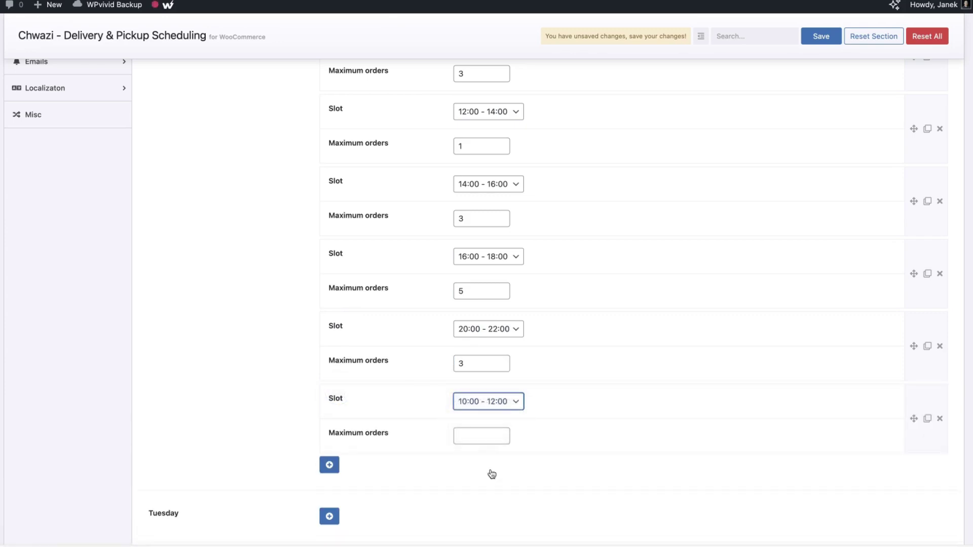
click(495, 434)
text(1)
scroll(937, 342, down, 1)
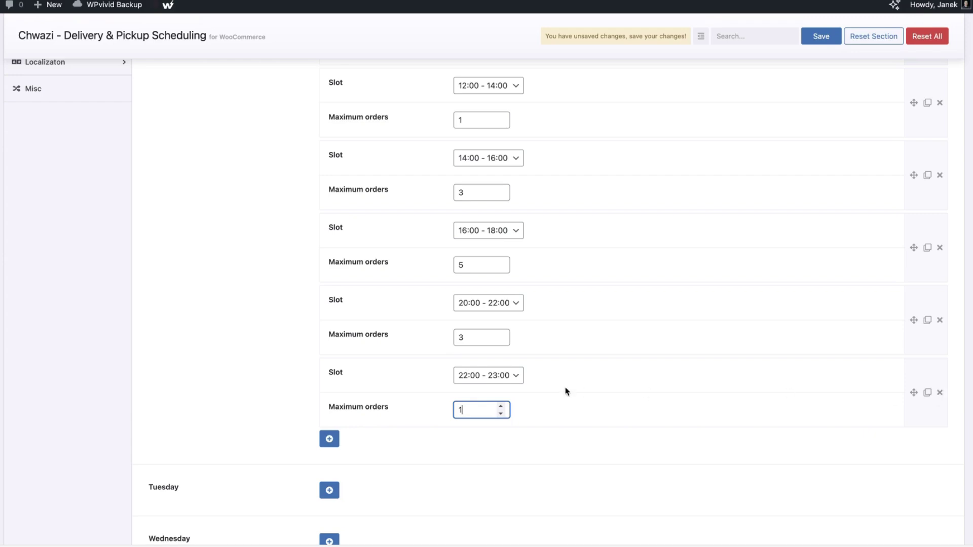
scroll(572, 387, up, 7)
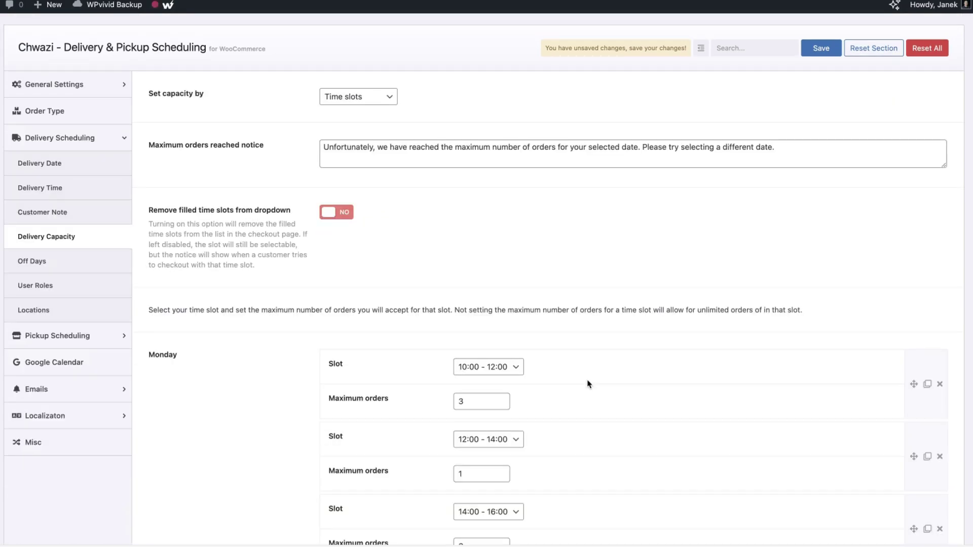
Clear the capacity basis back to Select and save
click(381, 98)
click(357, 75)
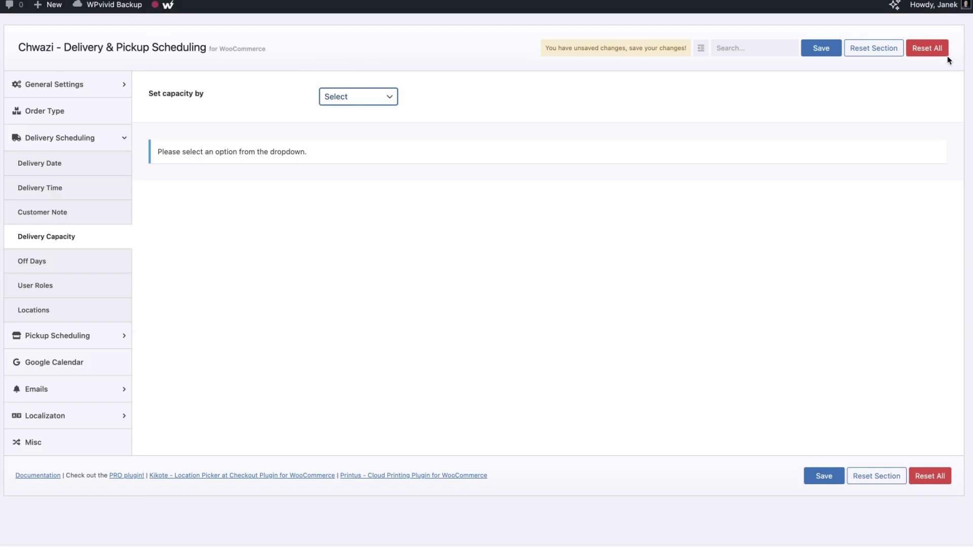
click(821, 48)
Add 2024-08-20 and 2024-09-01 as delivery off days
click(33, 264)
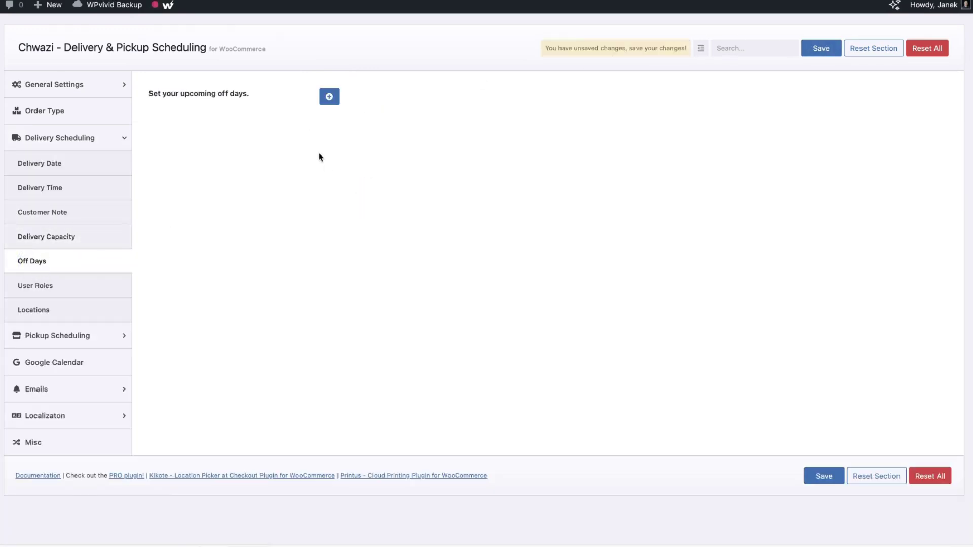
click(330, 97)
click(491, 103)
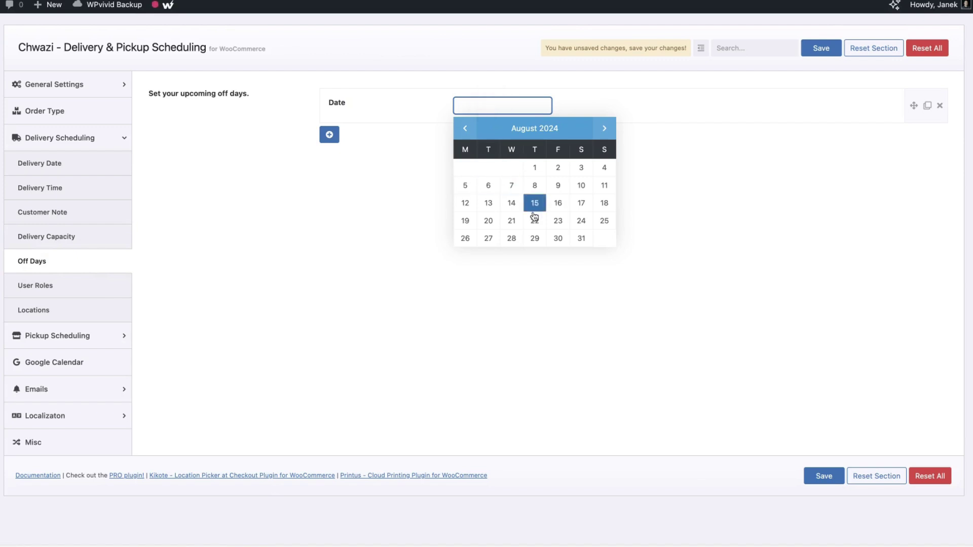
click(488, 221)
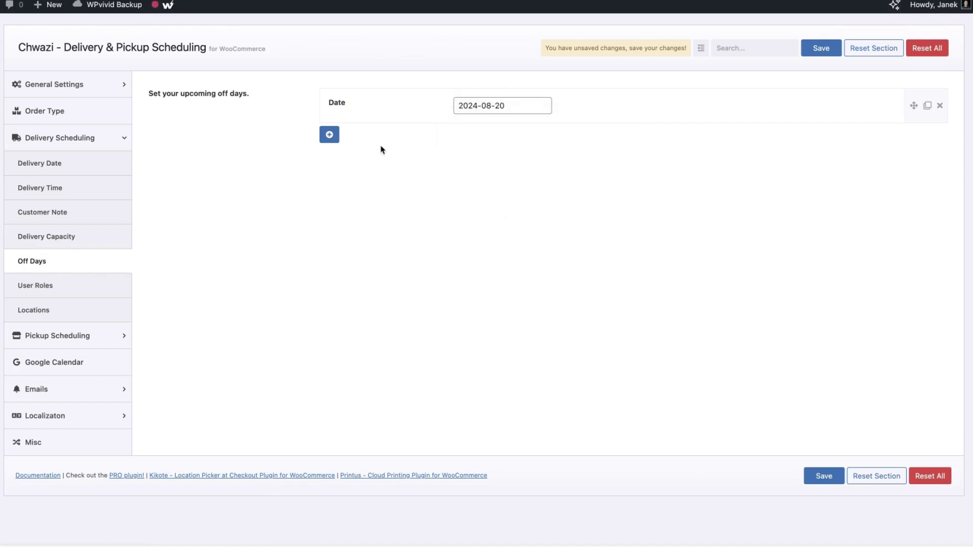
click(329, 135)
click(507, 144)
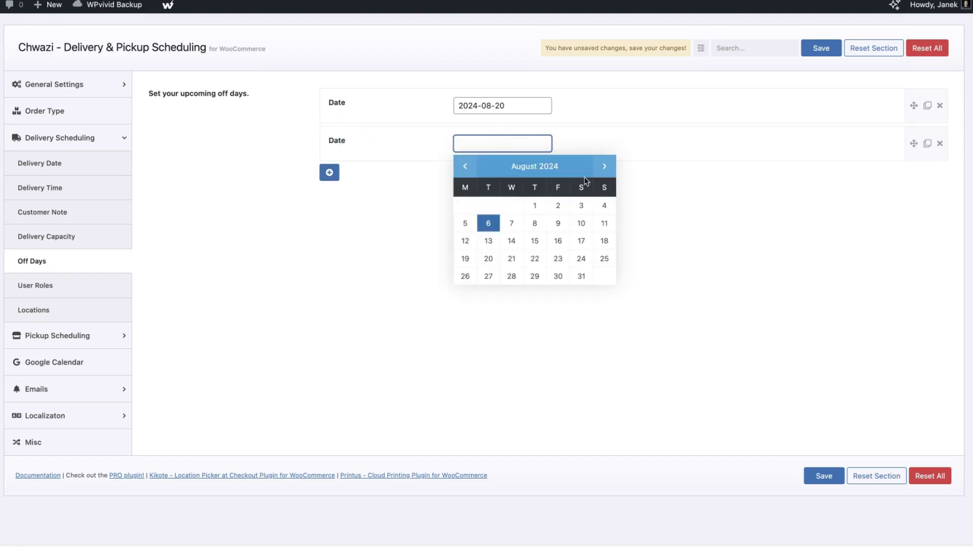
click(604, 167)
click(604, 205)
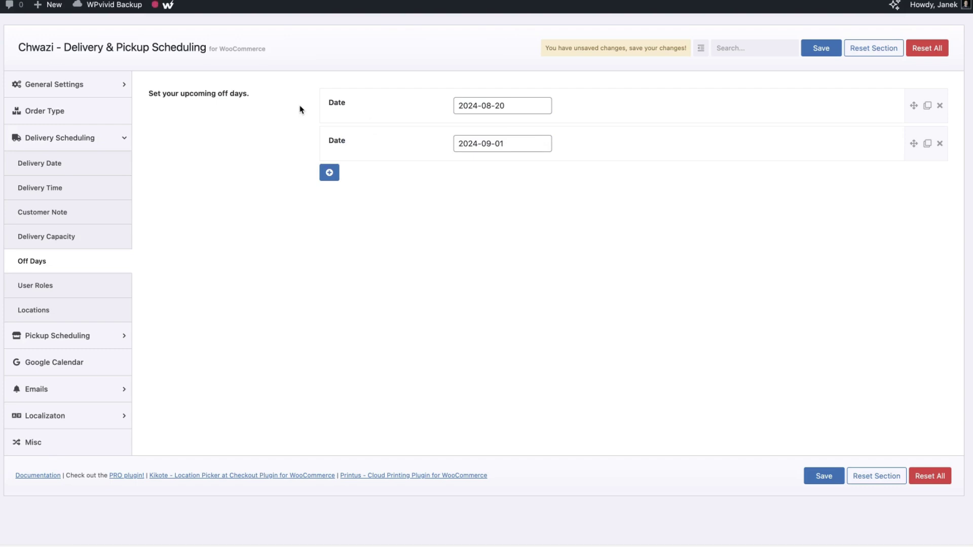
Add 2024-12-24 as a third off day and save the off days
click(329, 173)
click(487, 182)
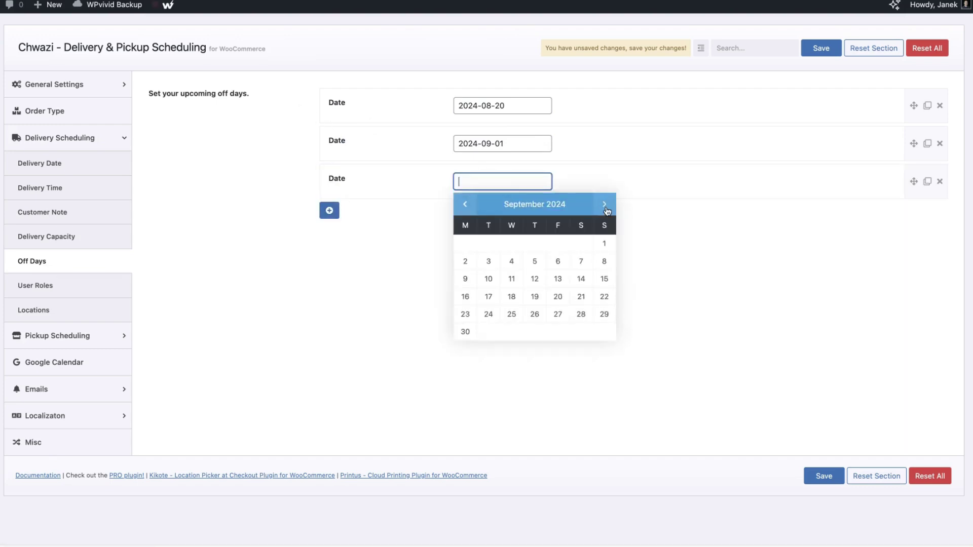
click(605, 205)
click(605, 205)
click(605, 205)
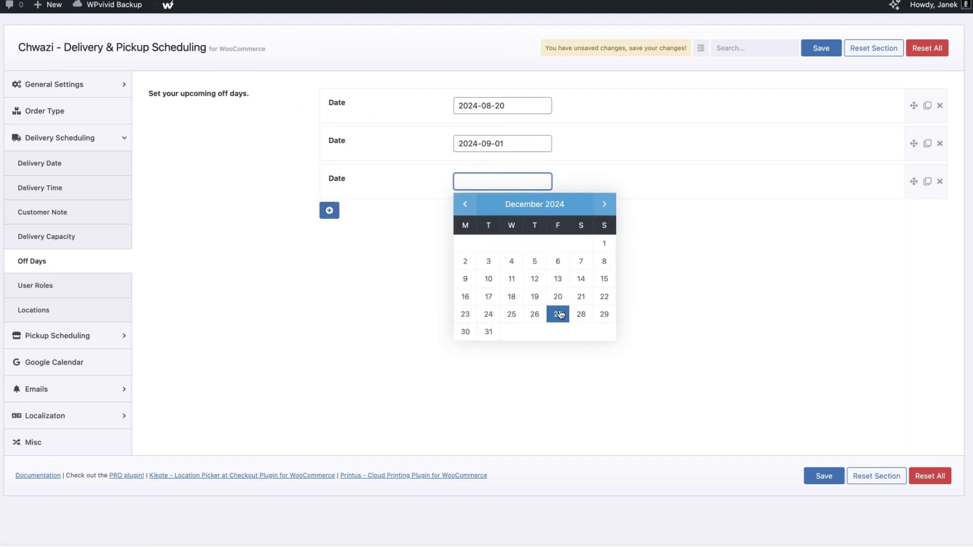
click(489, 314)
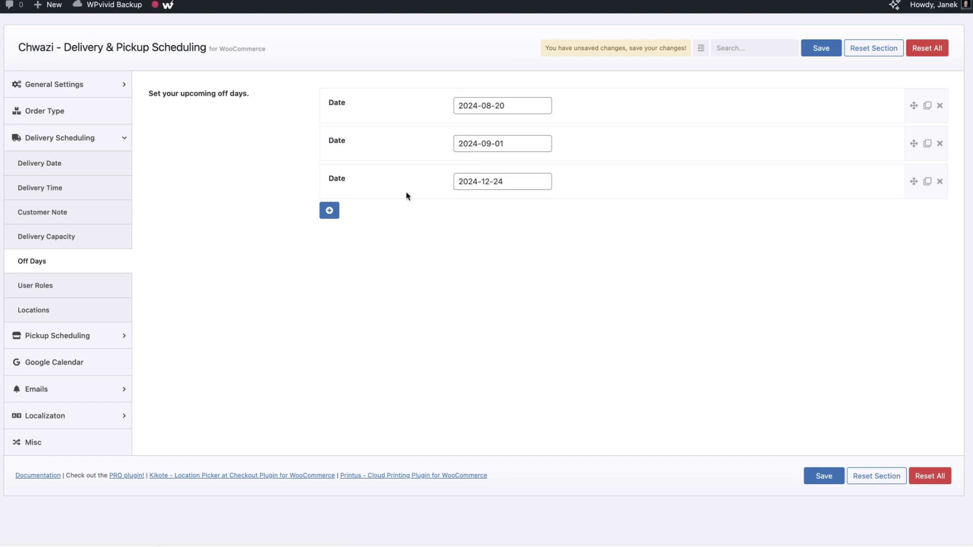
click(827, 49)
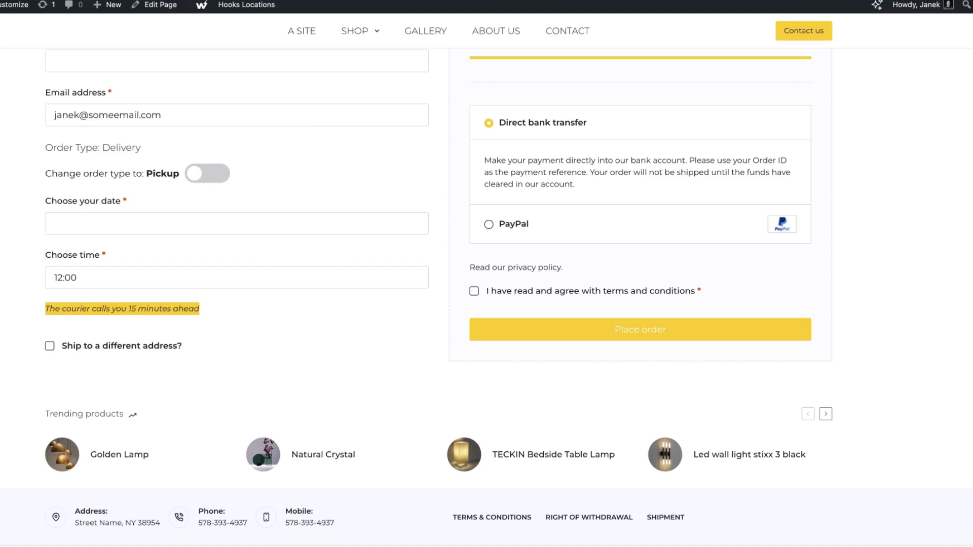
Confirm August 20 is blocked in the checkout calendar, then go to User Roles settings
click(87, 219)
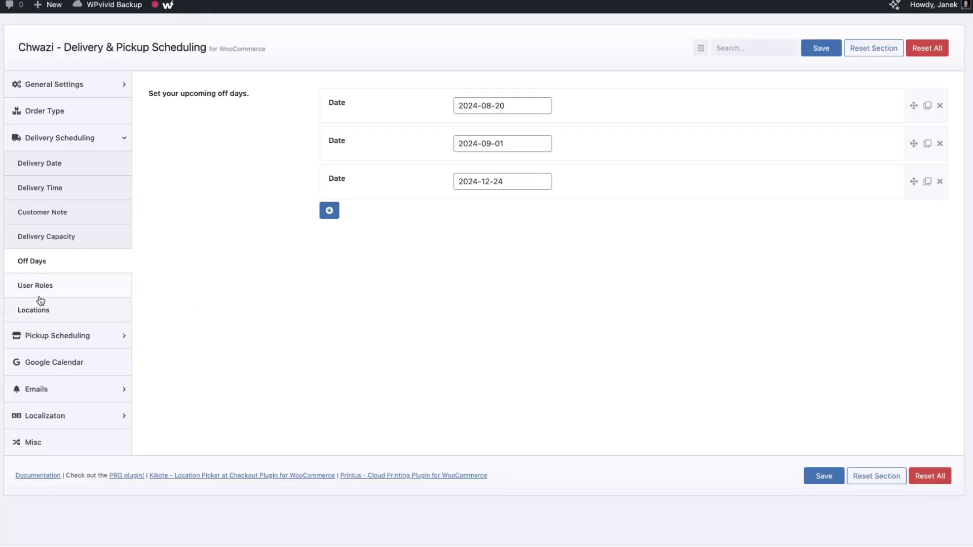
click(37, 285)
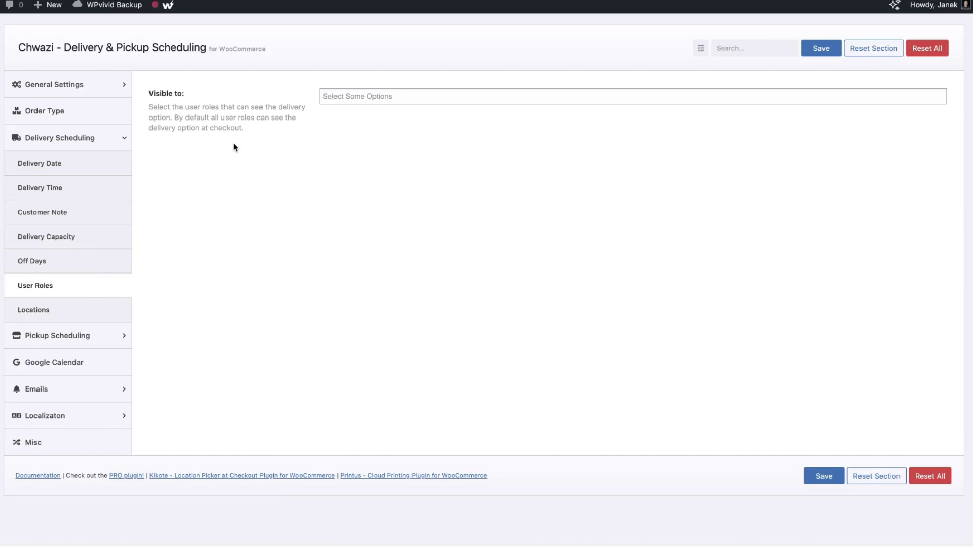
Add Customer and Site admin to the delivery Visible to roles, then remove both again
click(364, 96)
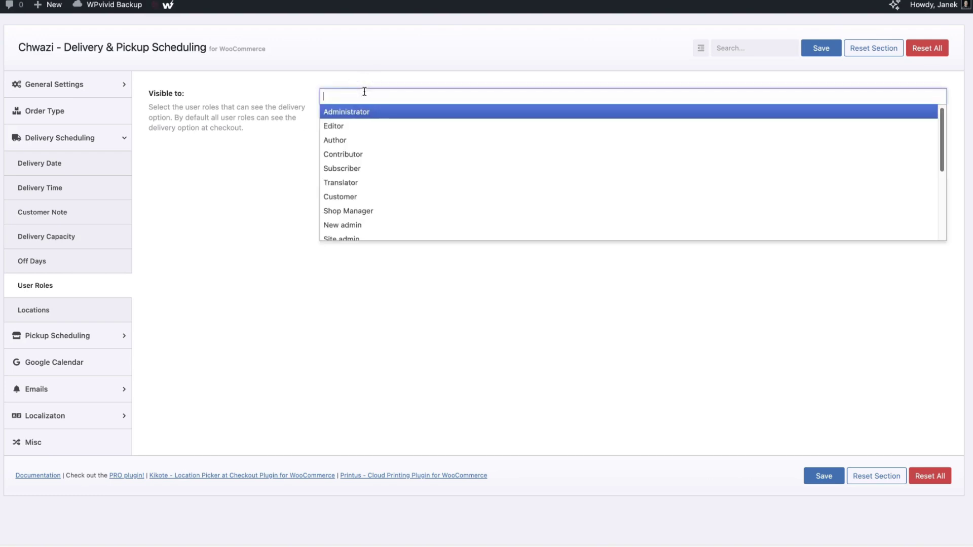
click(344, 196)
click(395, 95)
scroll(365, 202, down, 2)
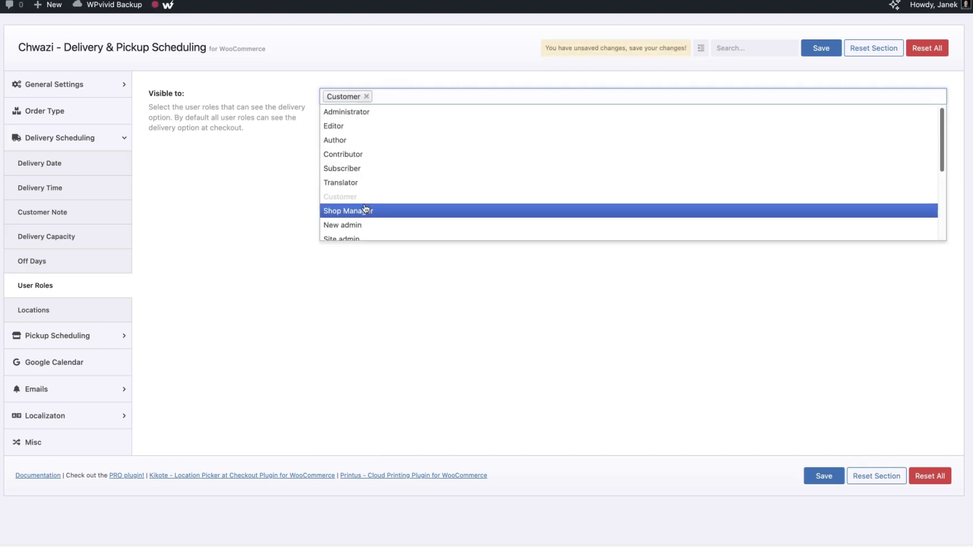
click(366, 208)
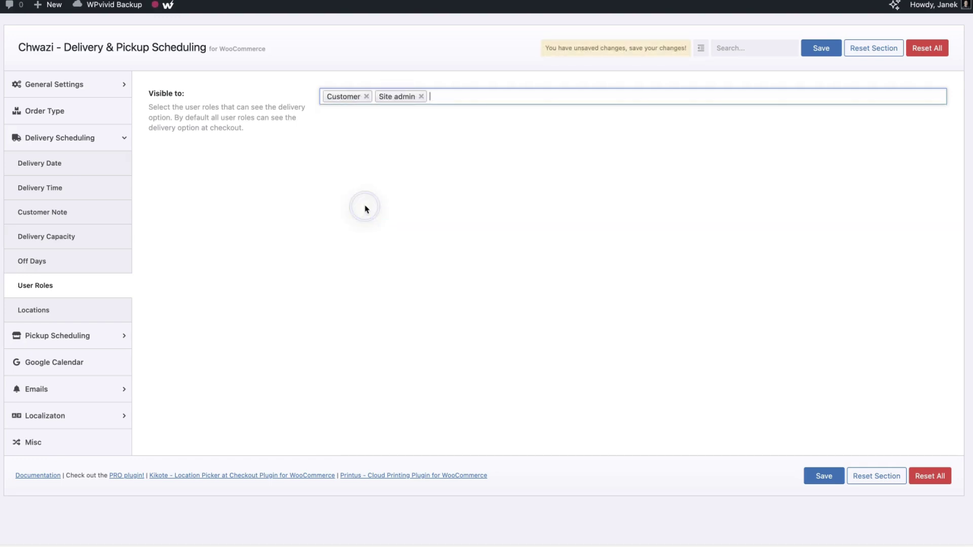
click(420, 97)
click(367, 96)
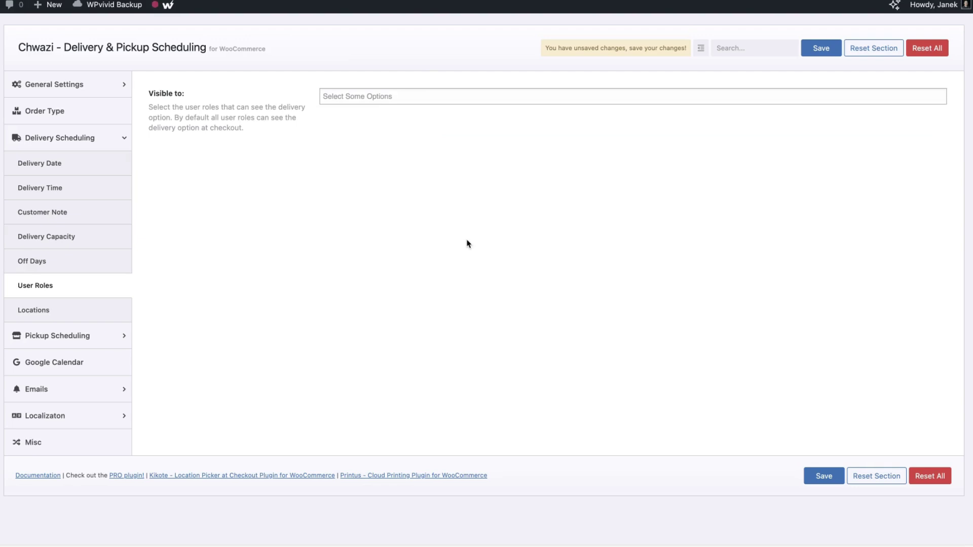
Save the empty user roles and switch on the delivery Locations feature
click(822, 48)
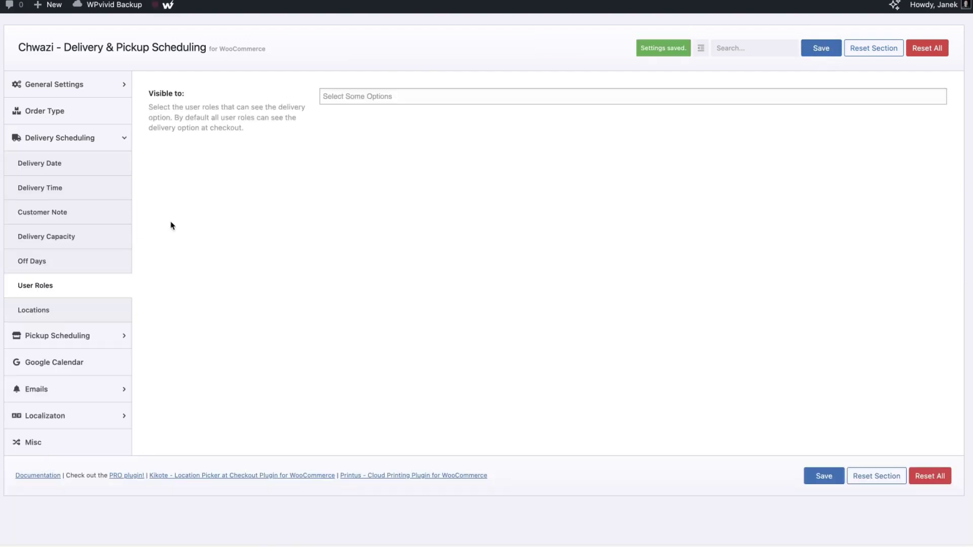
click(31, 316)
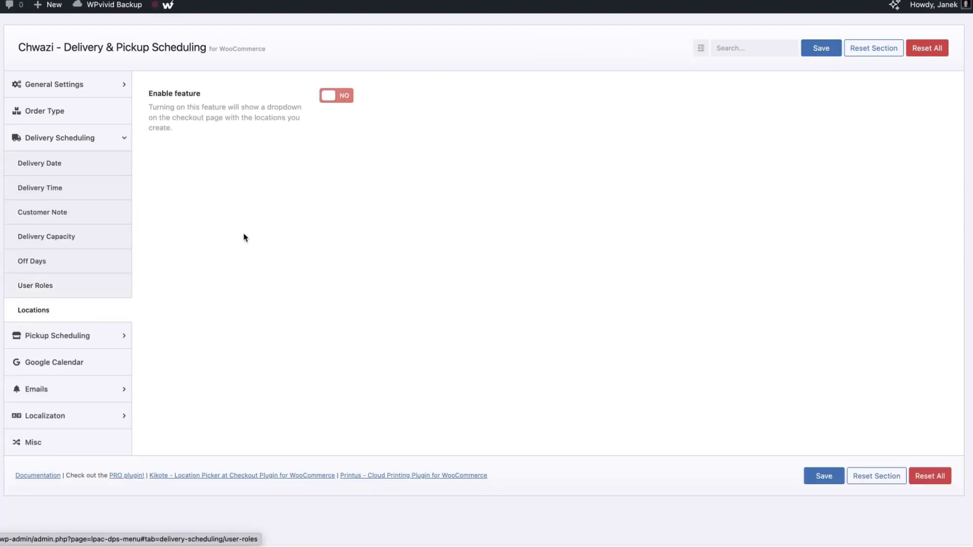
click(335, 96)
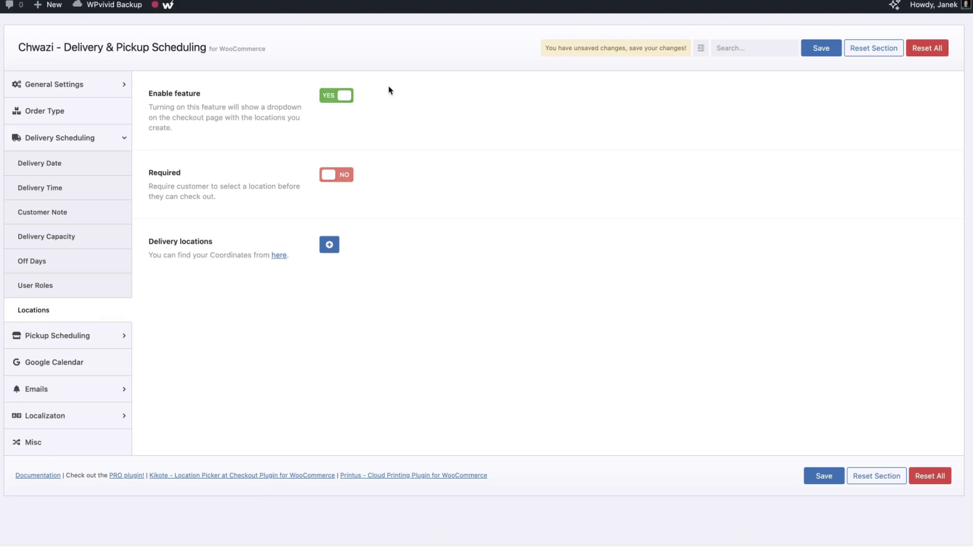
Make the location required, add locations Shop 1 and Shop 2, and save
click(330, 175)
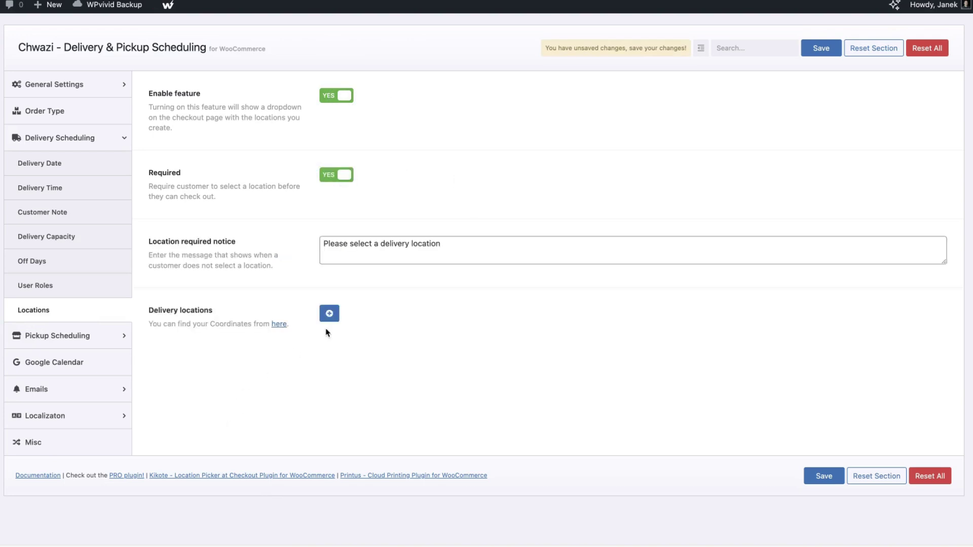
click(329, 314)
click(554, 325)
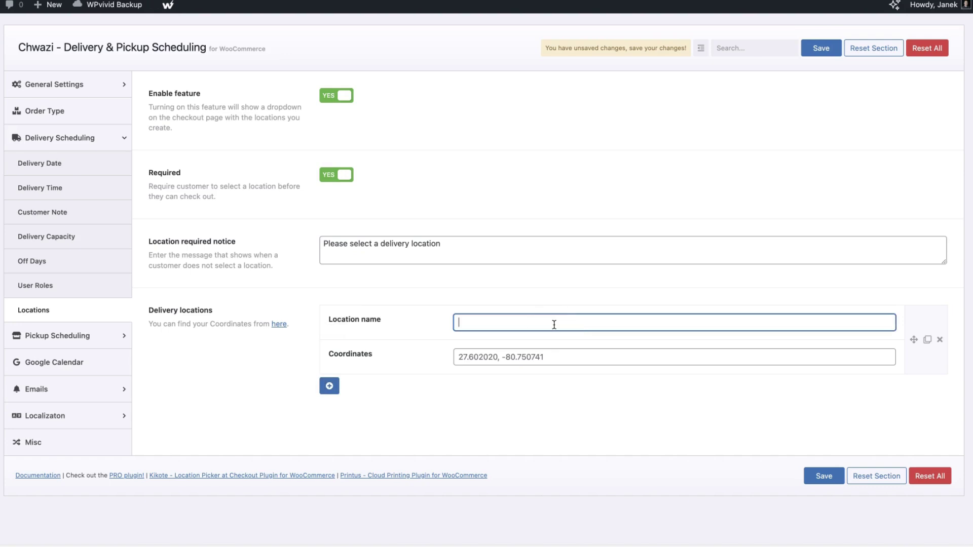
text(Shop 1)
click(329, 386)
click(503, 392)
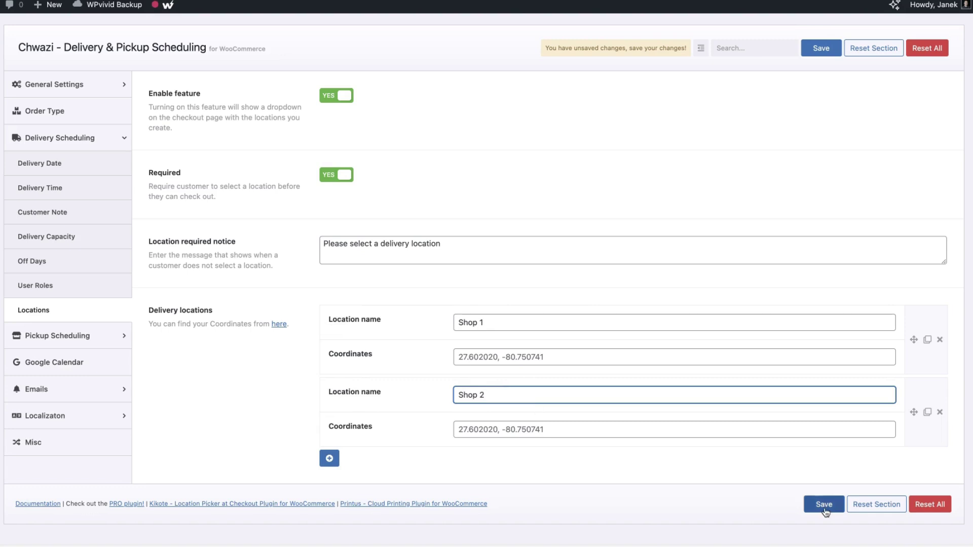
click(824, 505)
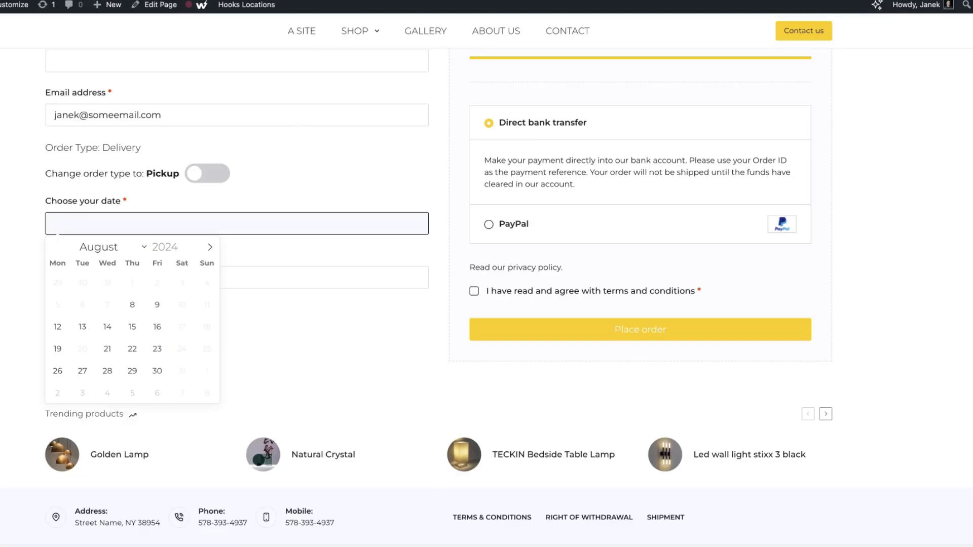
Choose Shop 1 in the checkout's Select Location field, then return to the Locations settings
click(152, 329)
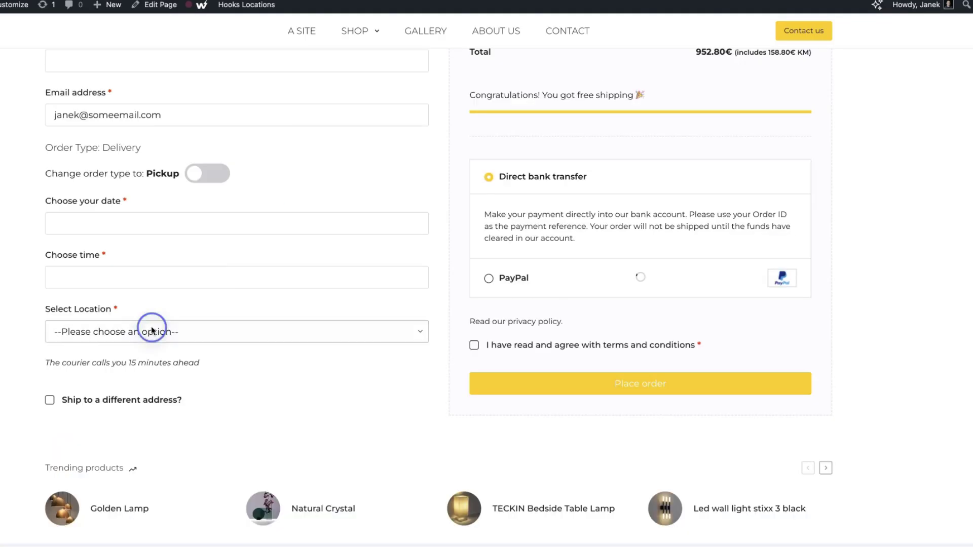
click(80, 348)
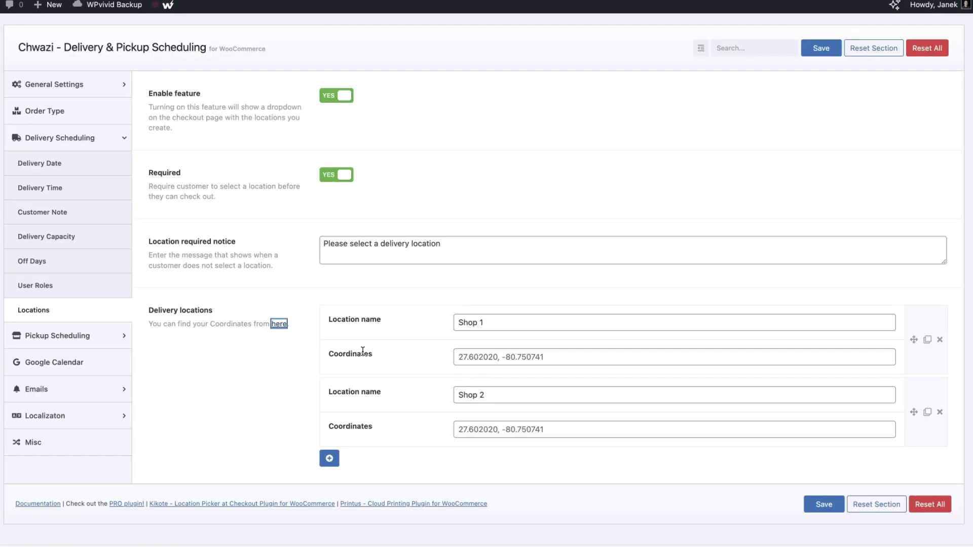
click(273, 373)
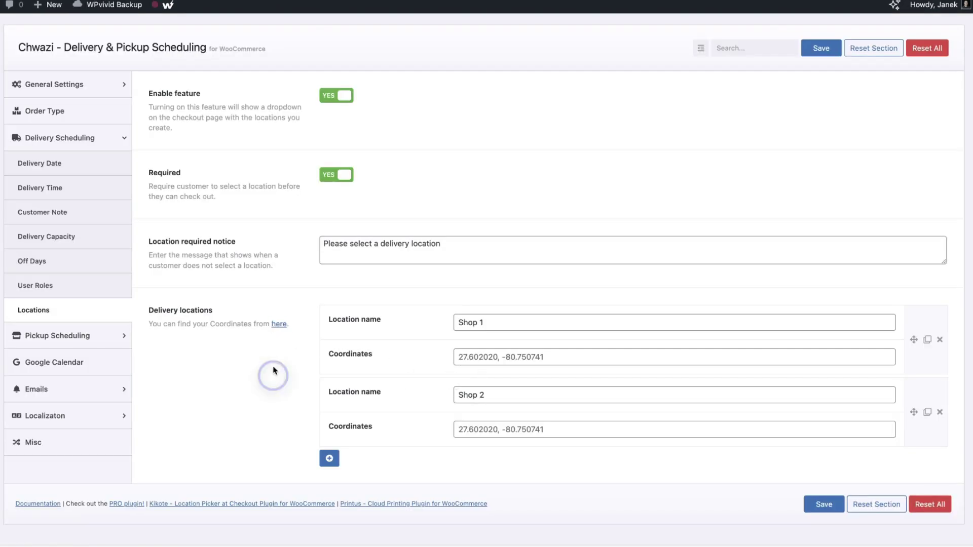
click(282, 325)
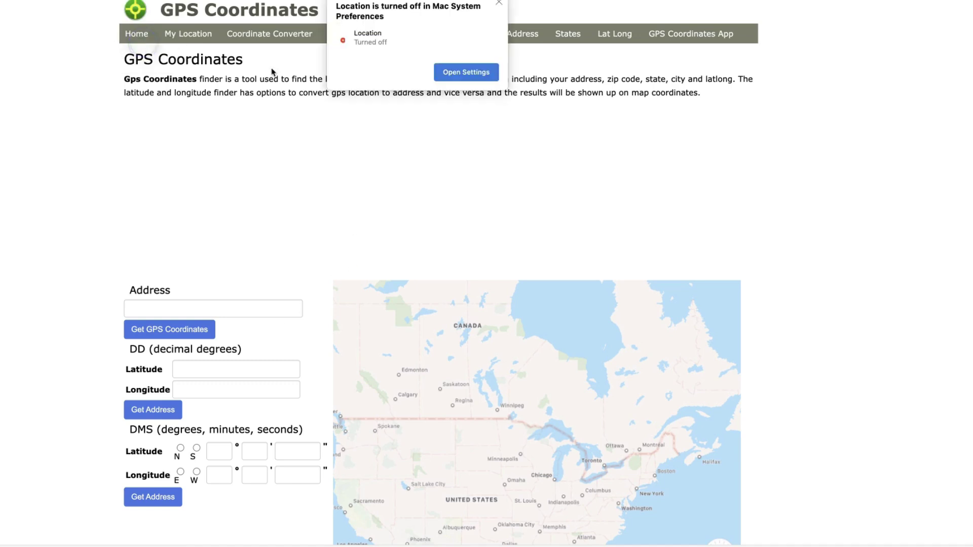
click(147, 302)
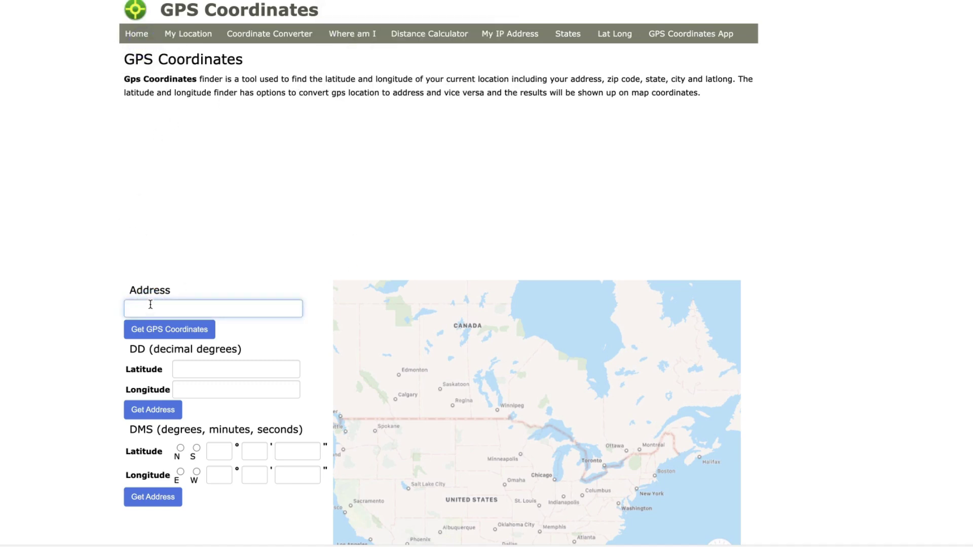
click(166, 332)
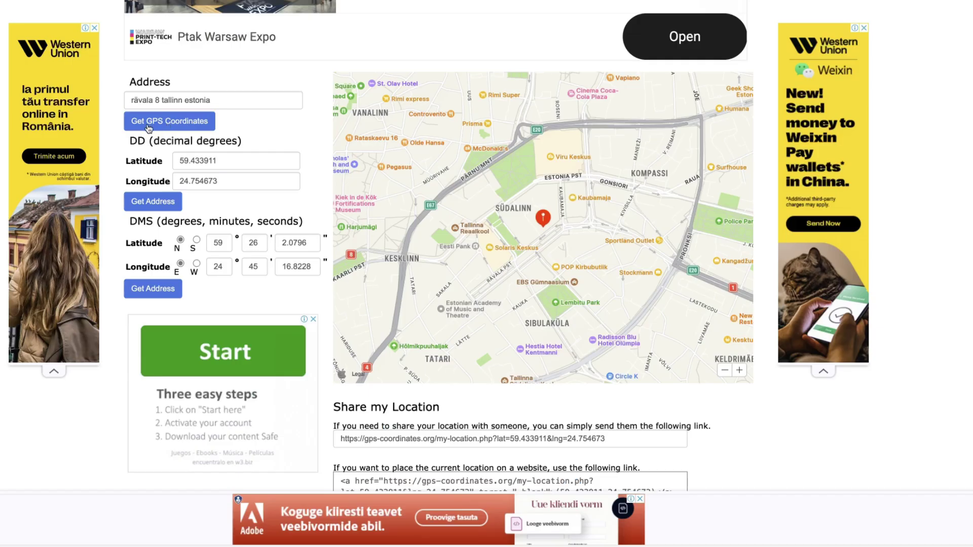
drag(230, 163, 167, 158)
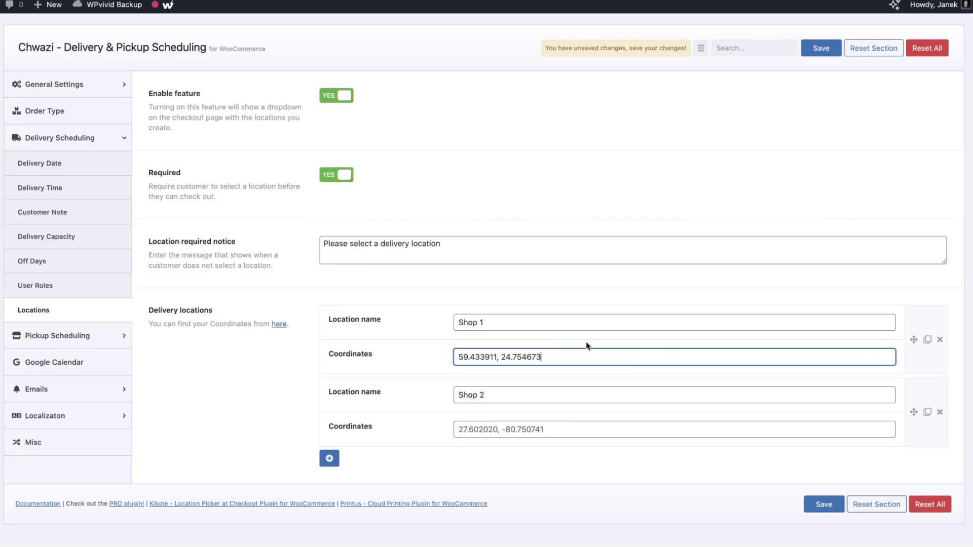
Save Shop 1's coordinates and select Shop 1 as the checkout delivery location
click(822, 506)
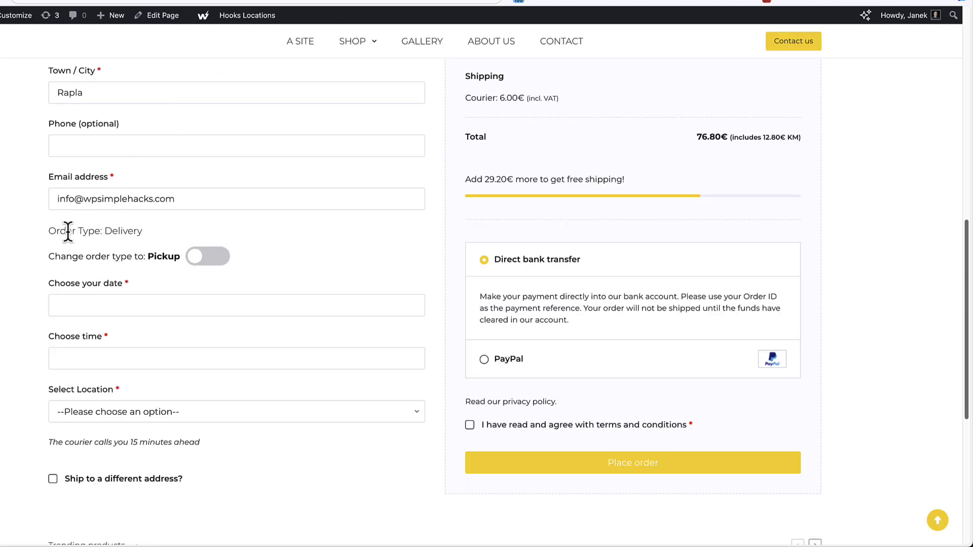
scroll(68, 231, down, 1)
click(104, 399)
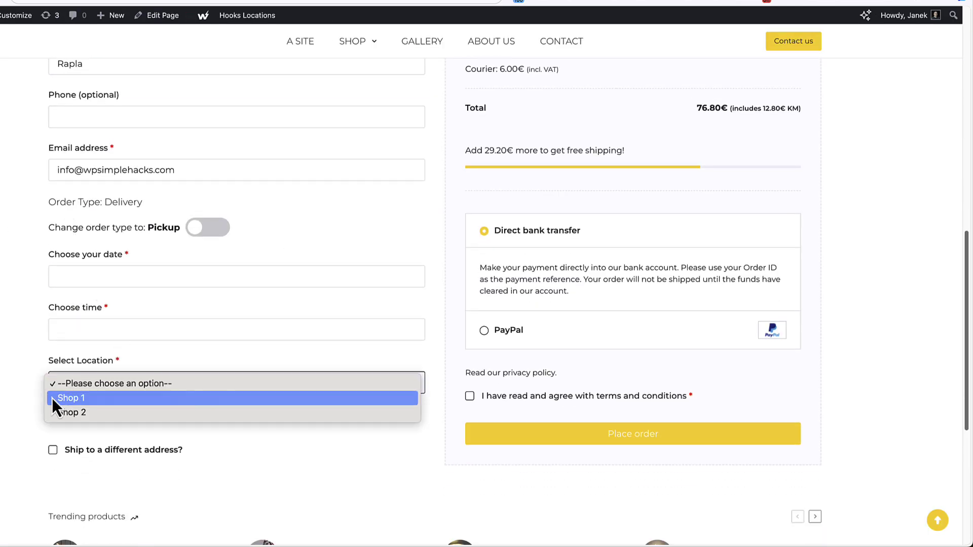
click(80, 399)
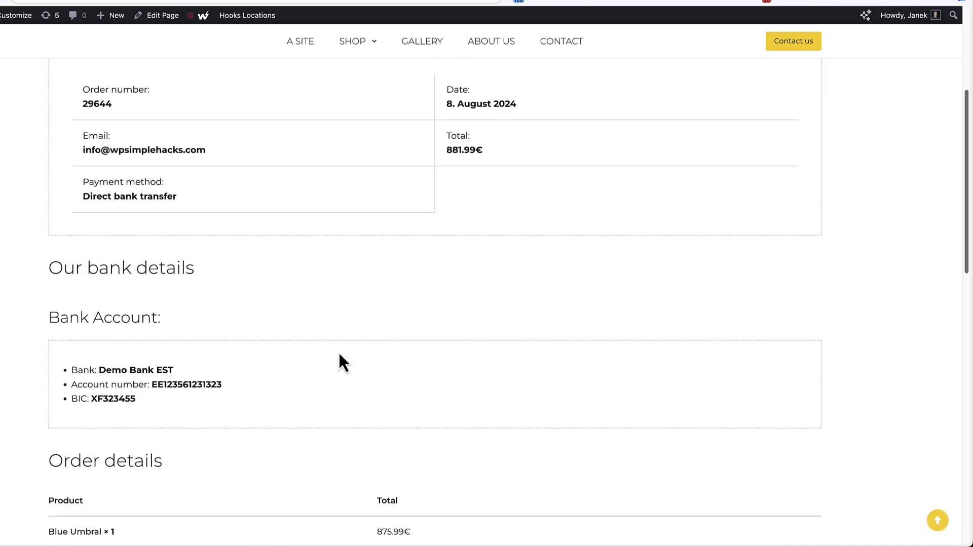
scroll(340, 355, down, 10)
scroll(339, 355, up, 2)
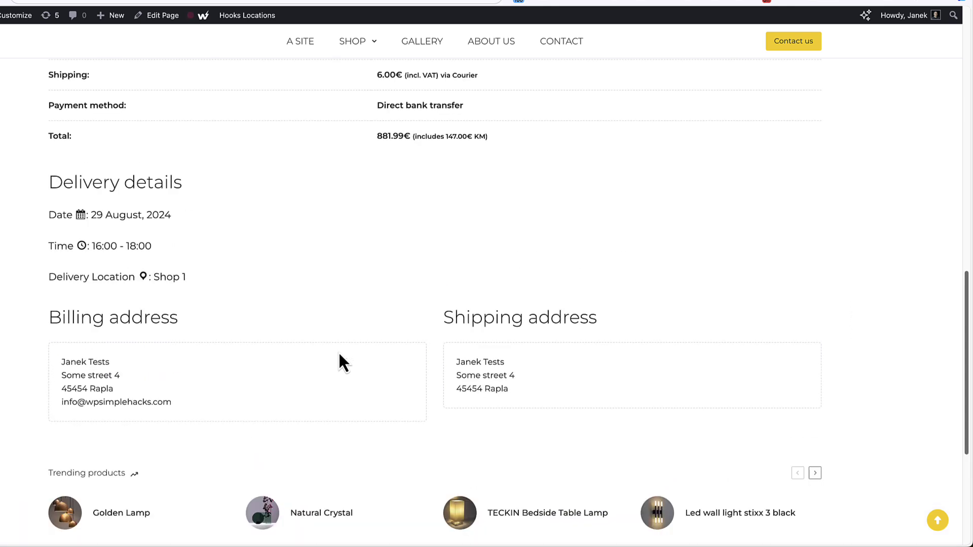
Open Shop 1's map link in Google Maps from the order page and the order e-mail
click(168, 278)
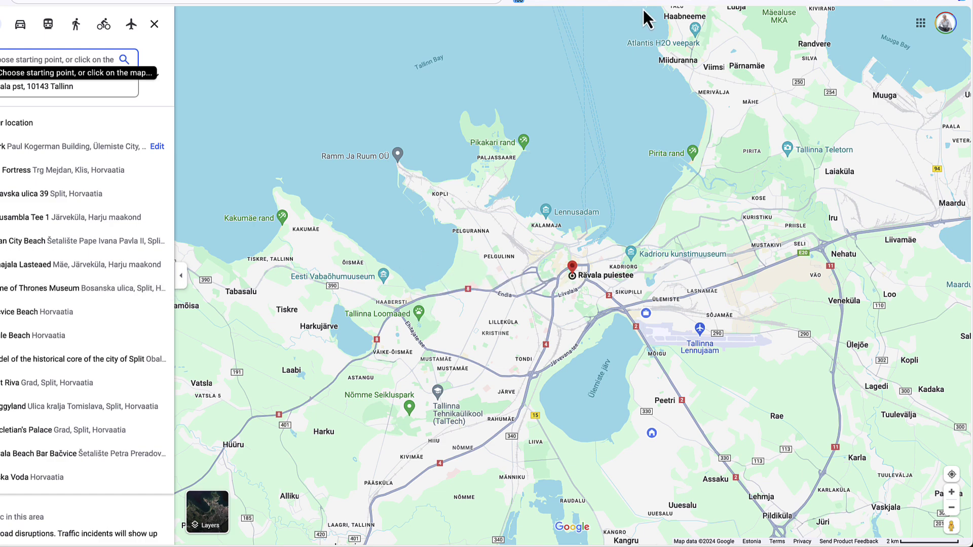
click(716, 1)
scroll(655, 248, down, 1)
scroll(655, 249, down, 3)
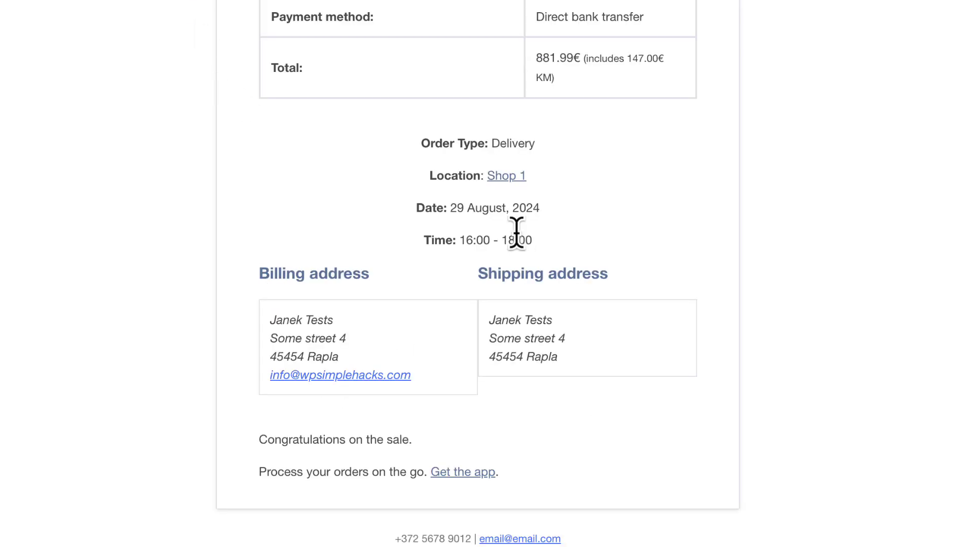
click(511, 177)
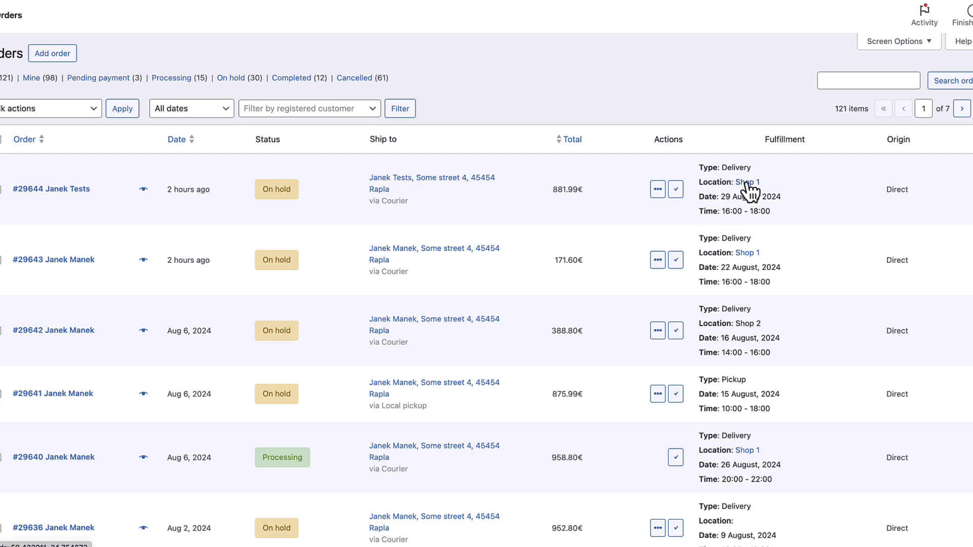
Go to Chwazi's Pickup Scheduling section to reach the Pickup Date settings
click(69, 198)
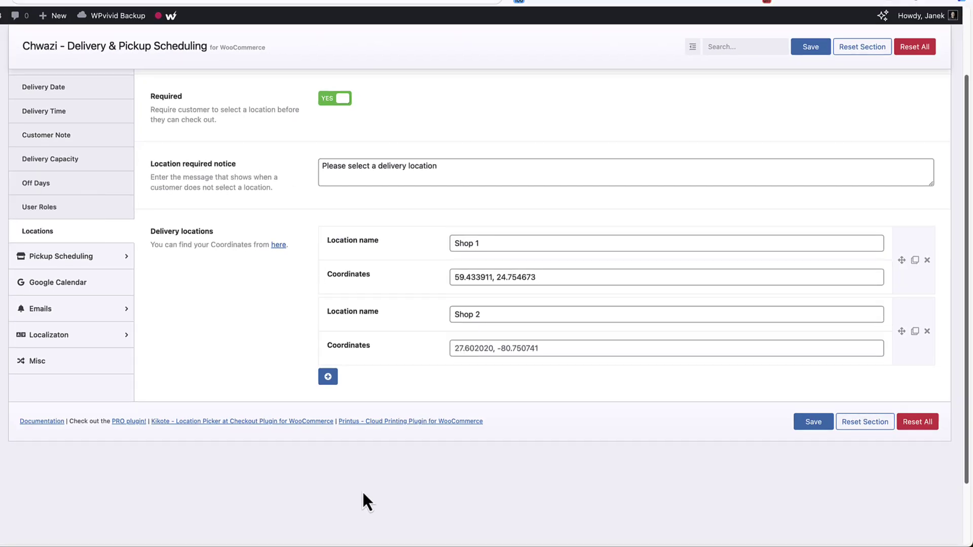
click(62, 261)
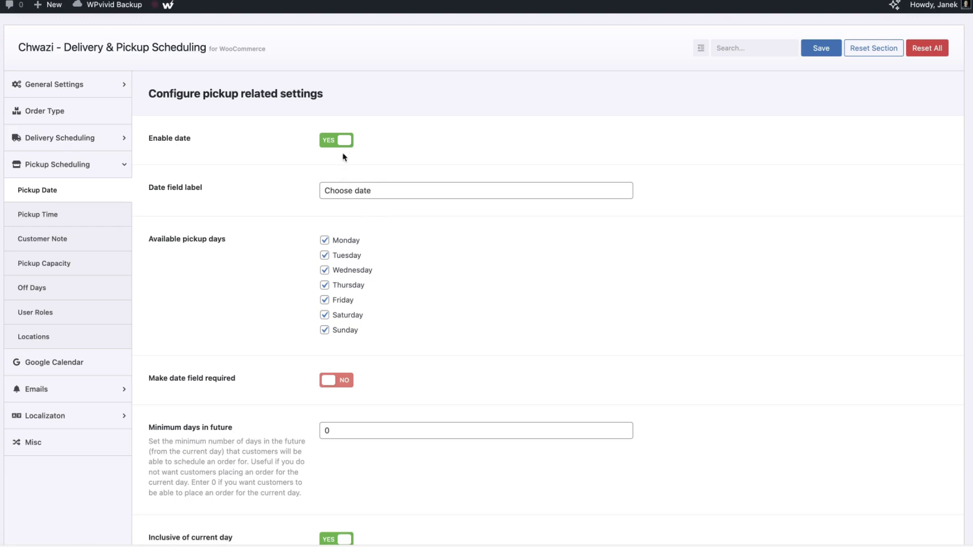
Untick Saturday and Sunday so pickup runs Monday–Friday, and save the Pickup Date settings
click(324, 314)
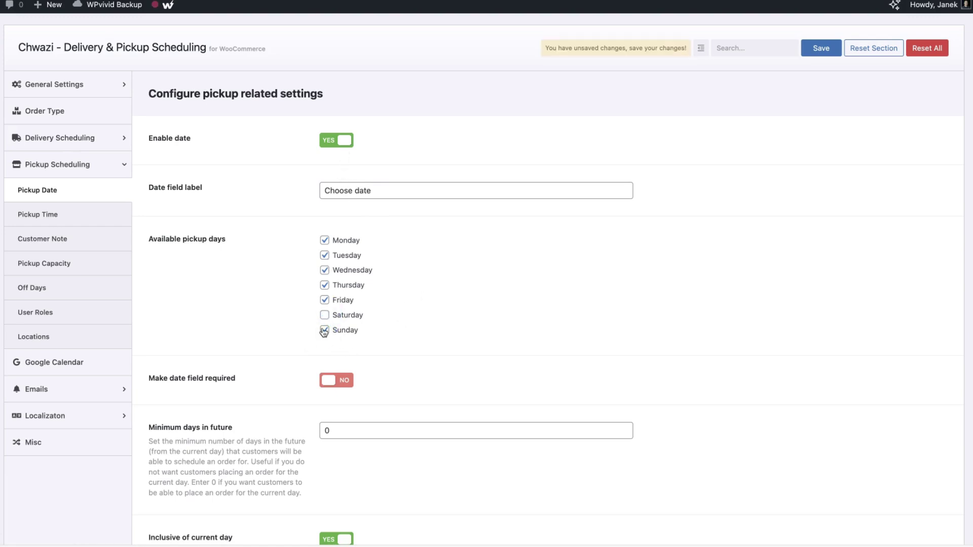
click(325, 331)
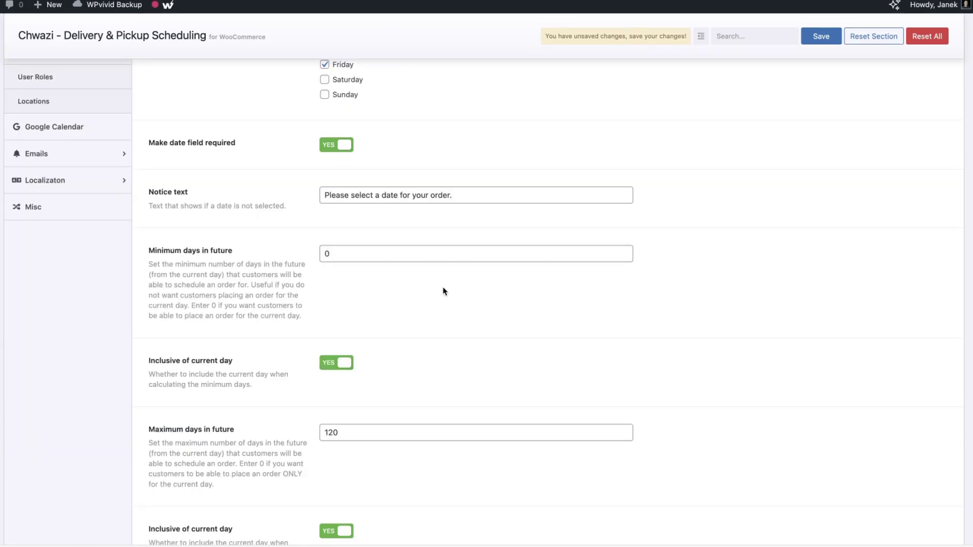
scroll(444, 291, down, 2)
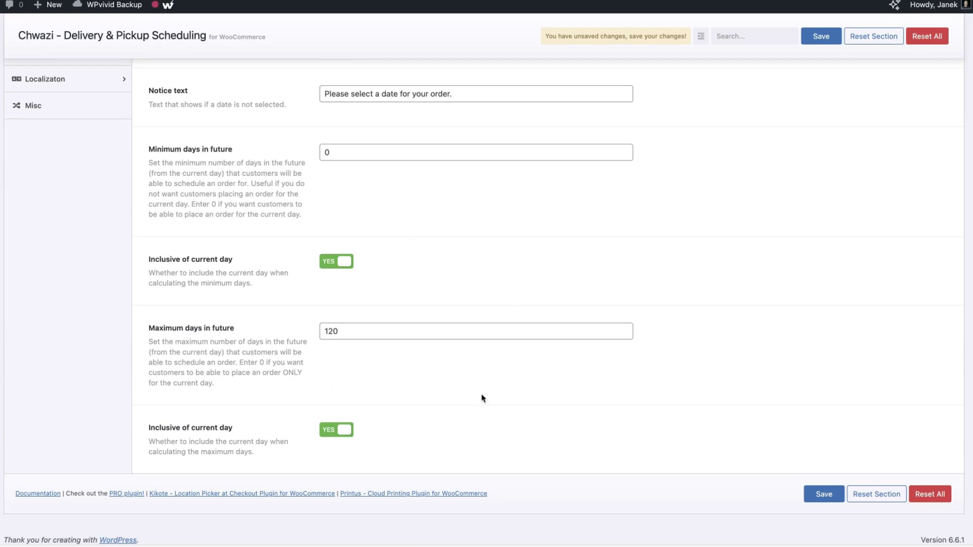
click(820, 504)
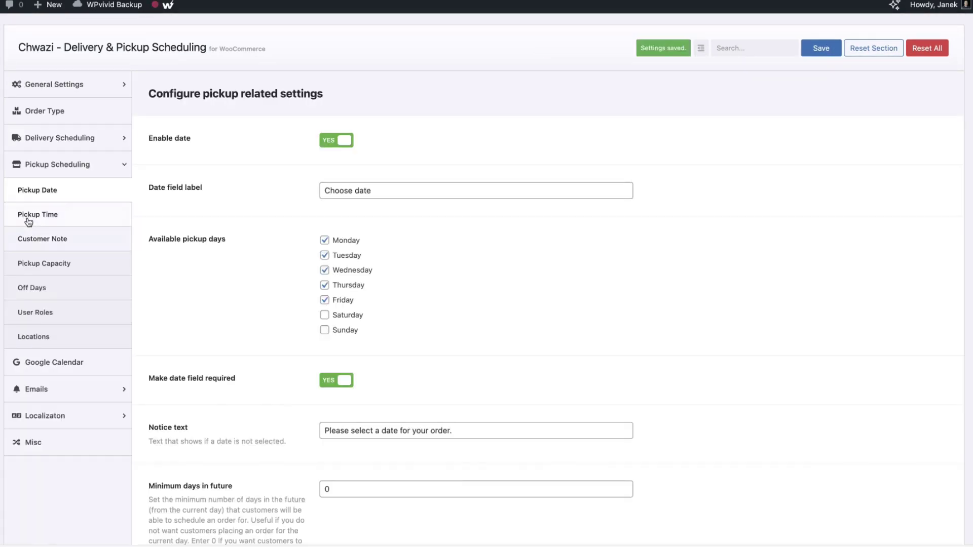
click(28, 217)
Try time slot fees with taxes, turn fees back off, and save the pickup time settings
scroll(454, 272, down, 10)
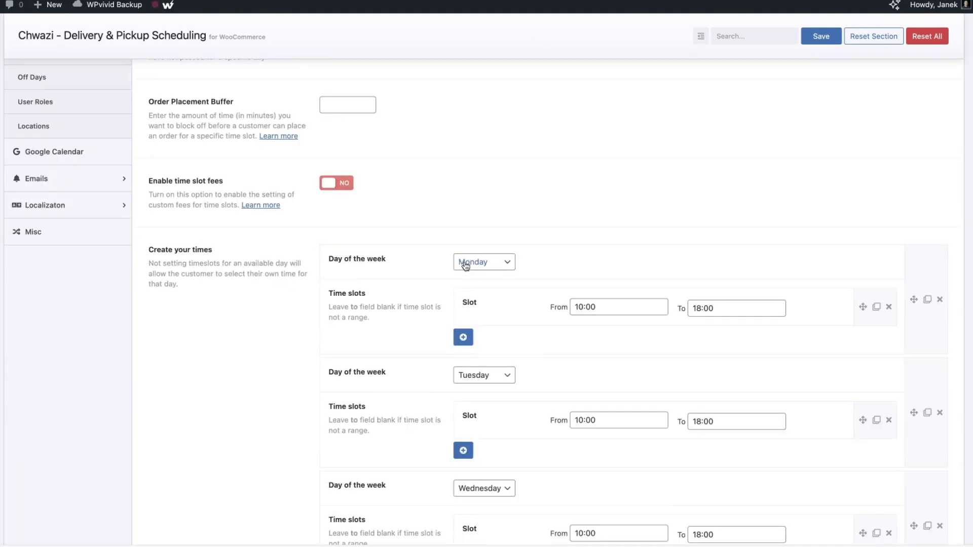
scroll(680, 274, up, 8)
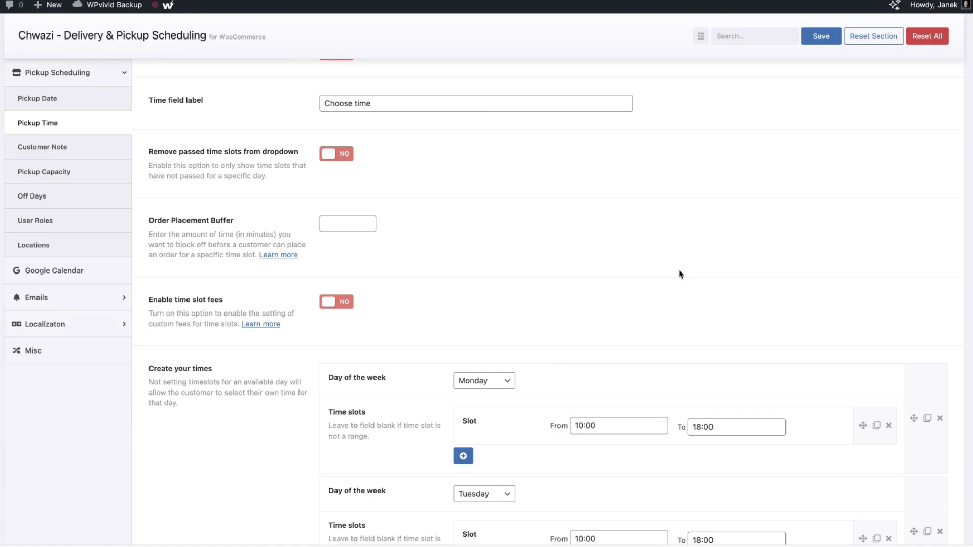
click(336, 302)
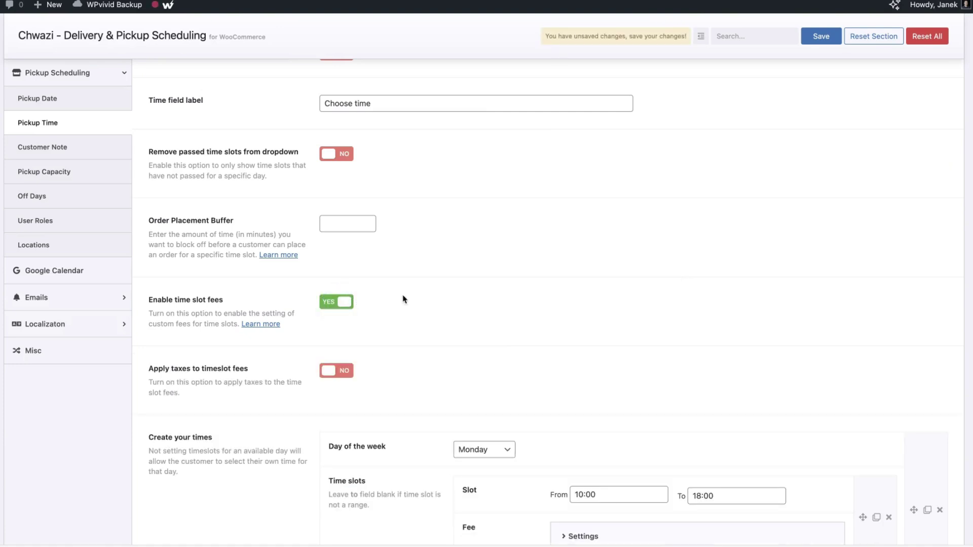
click(329, 371)
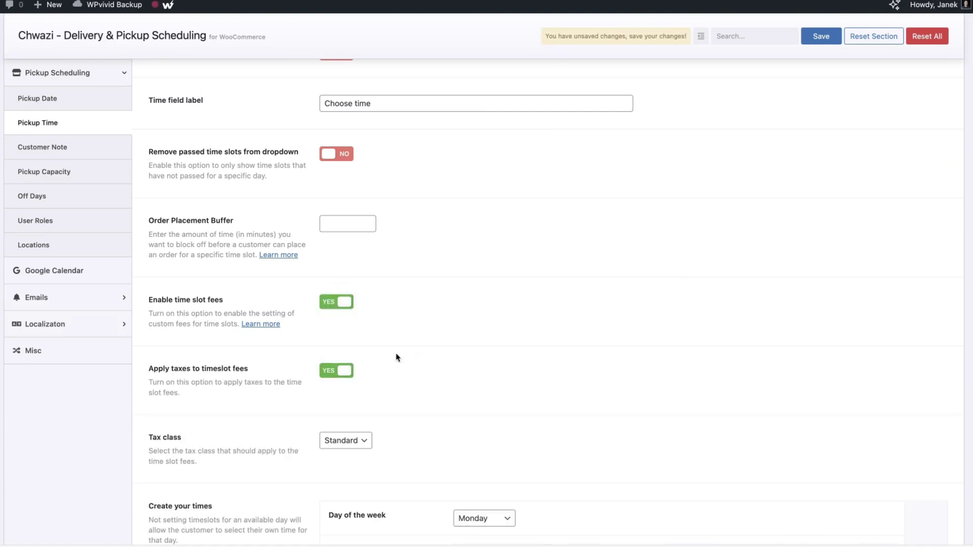
click(330, 301)
click(821, 36)
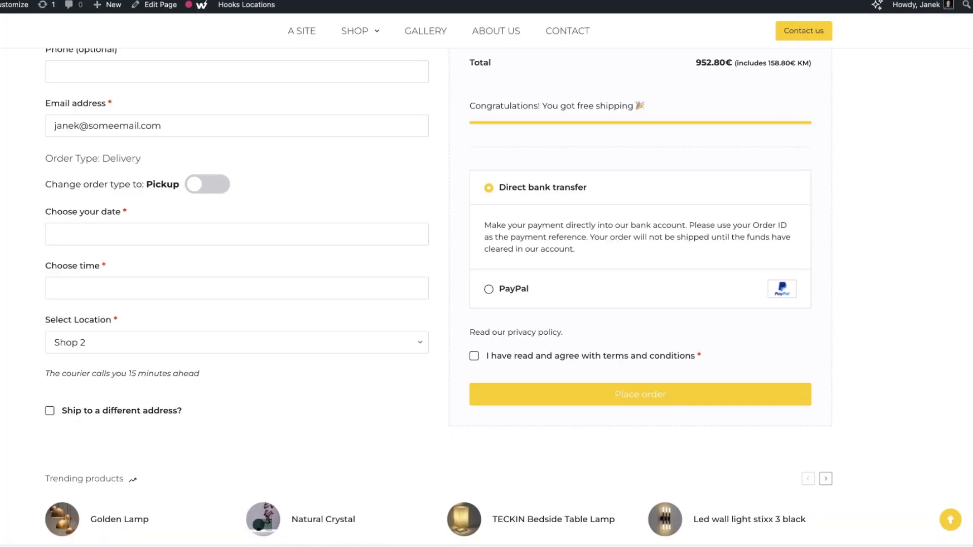
click(218, 195)
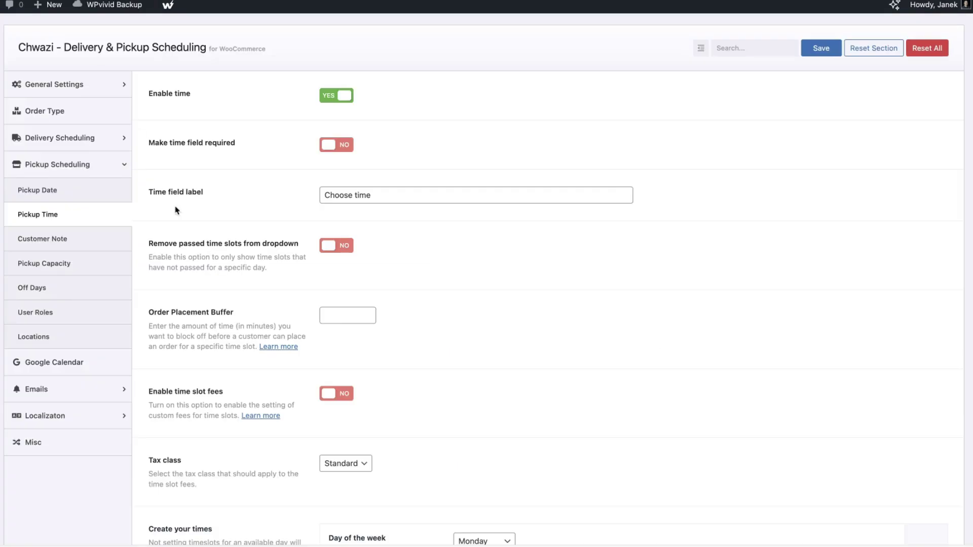
click(46, 240)
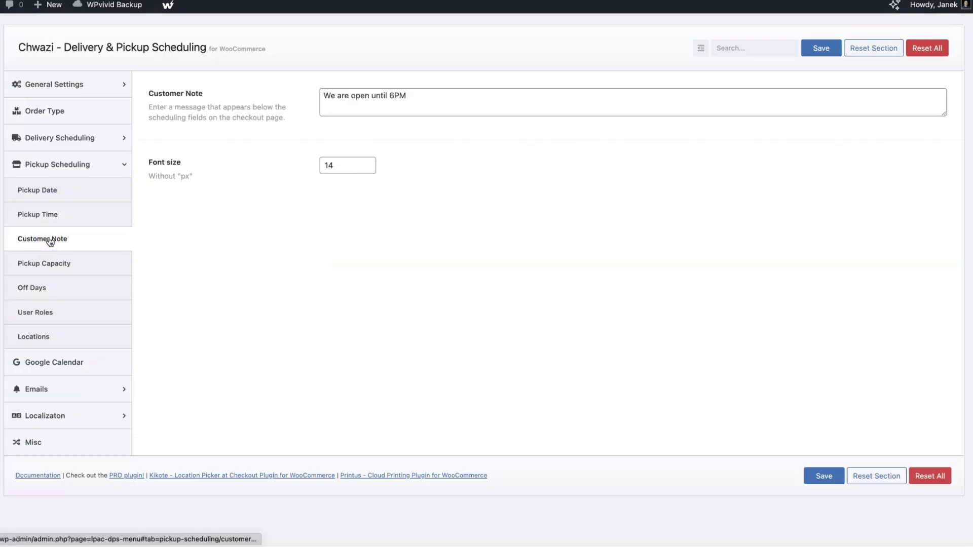
Add pickup off days 2024-08-20, 2024-09-01 and 2024-12-24
click(47, 267)
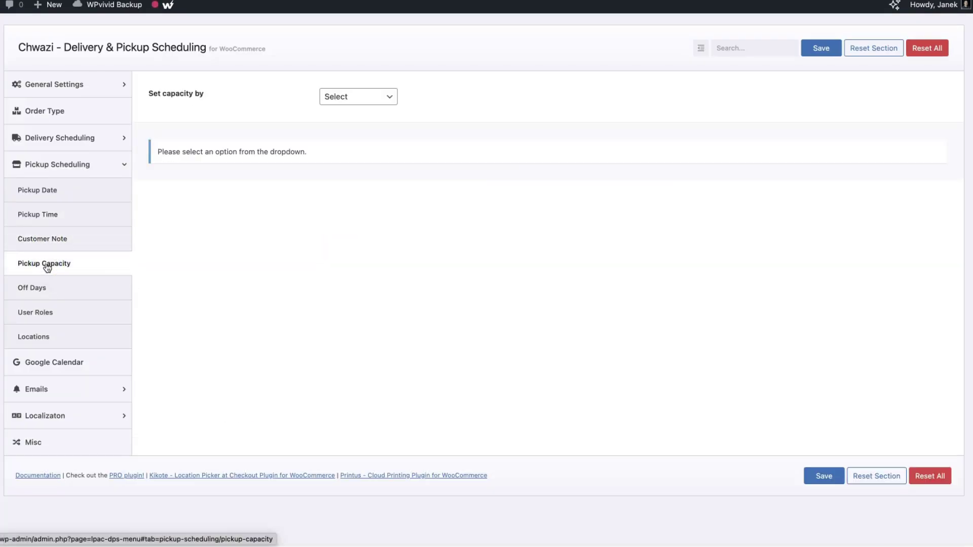
click(34, 294)
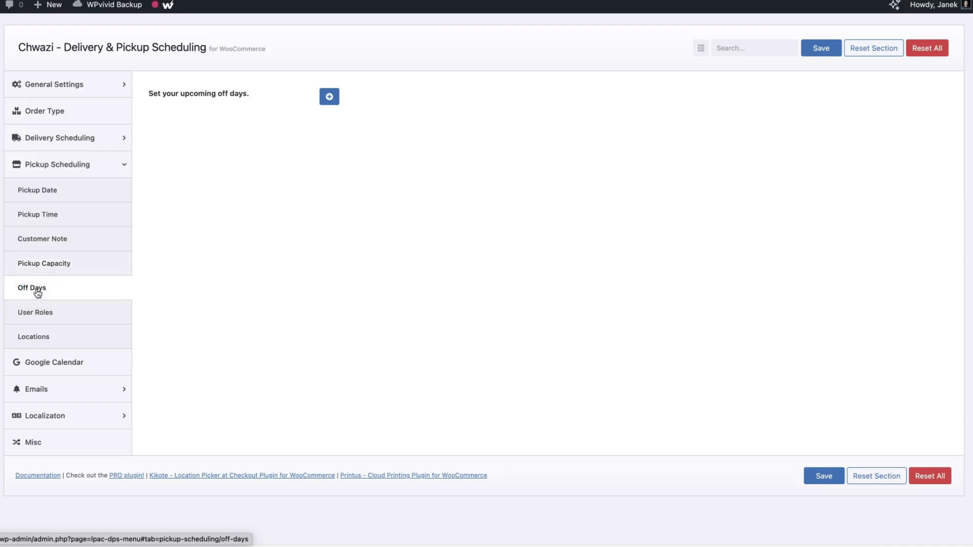
click(330, 97)
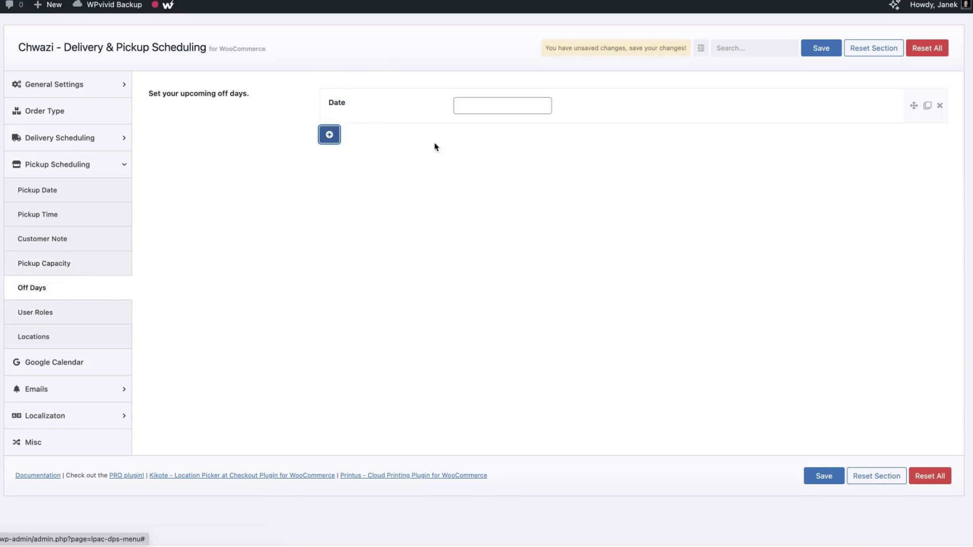
click(488, 101)
click(489, 222)
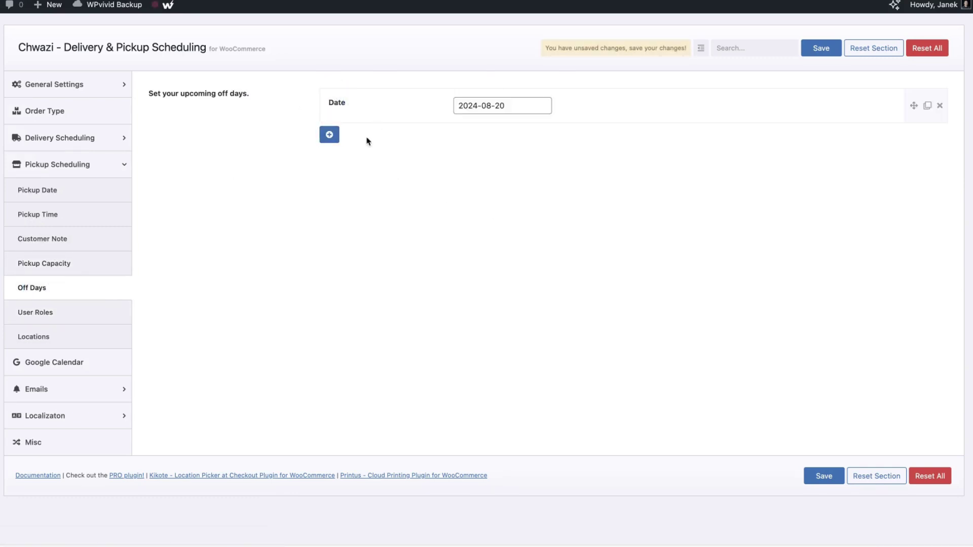
click(329, 134)
click(604, 166)
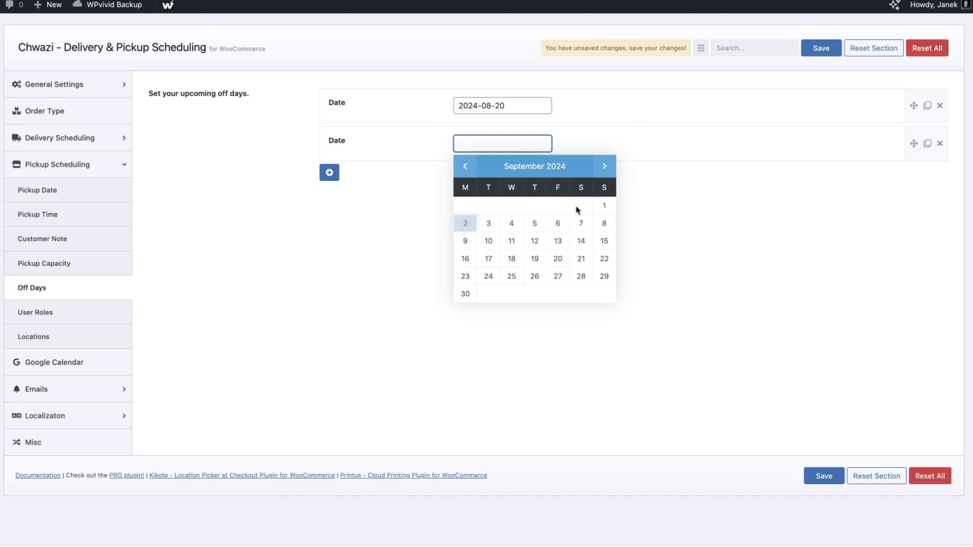
click(607, 206)
click(330, 172)
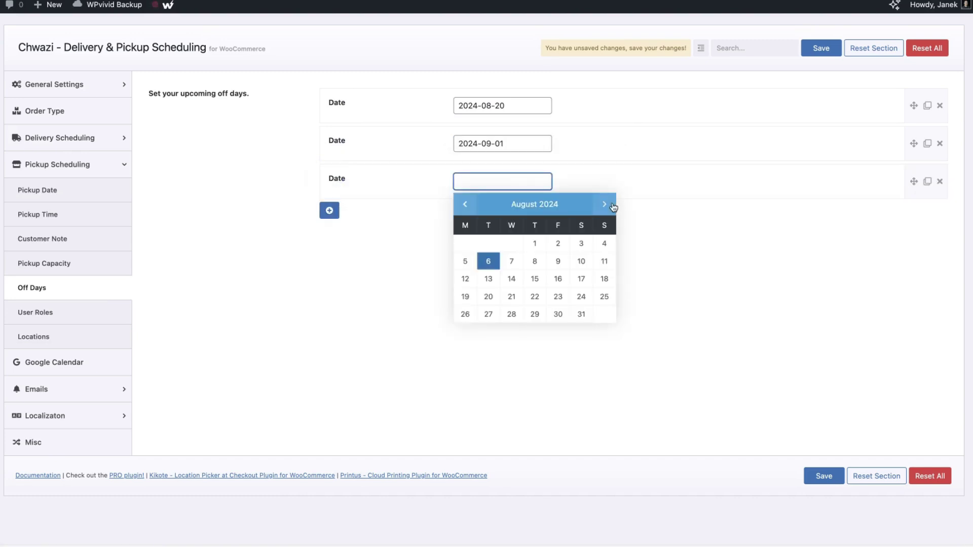
click(611, 205)
click(611, 205)
click(611, 205)
click(611, 205)
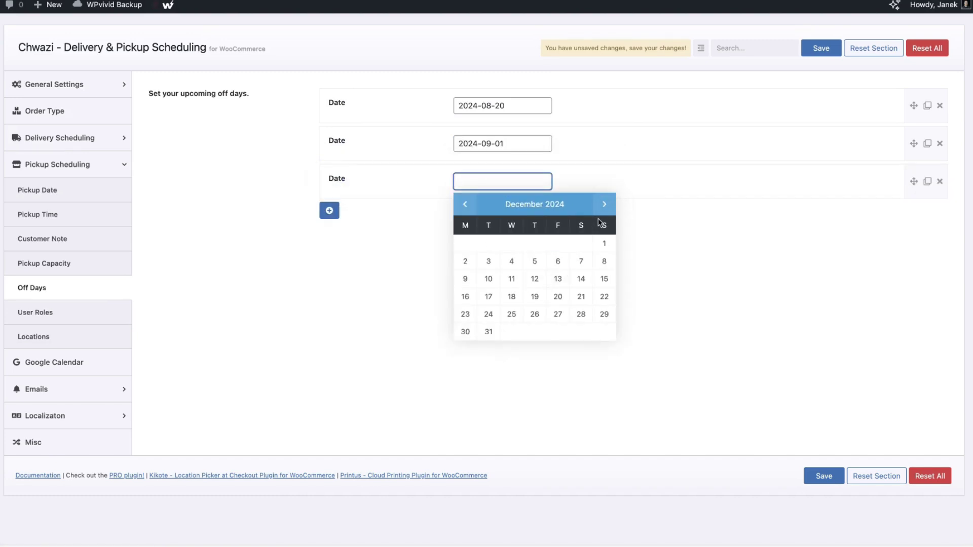
click(488, 296)
Save the three pickup off days
click(821, 48)
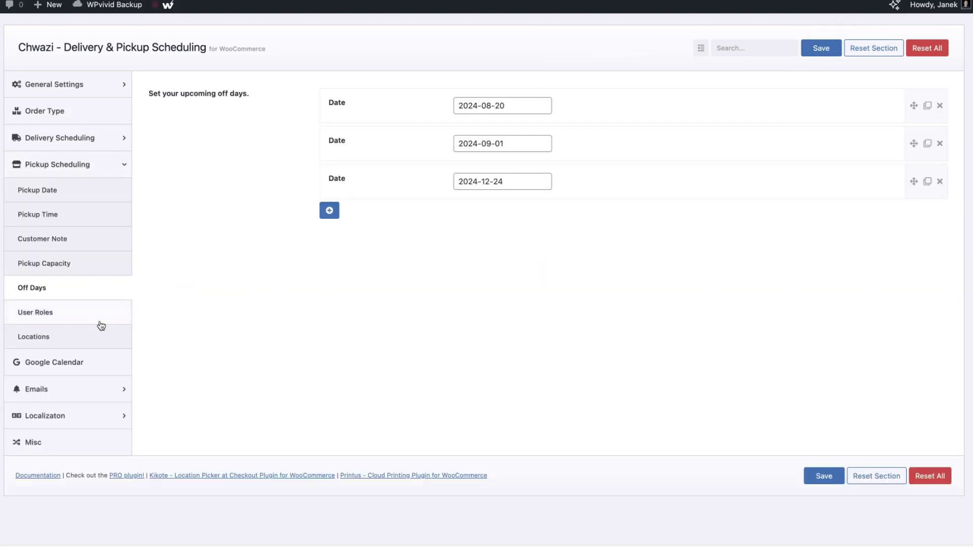
click(96, 318)
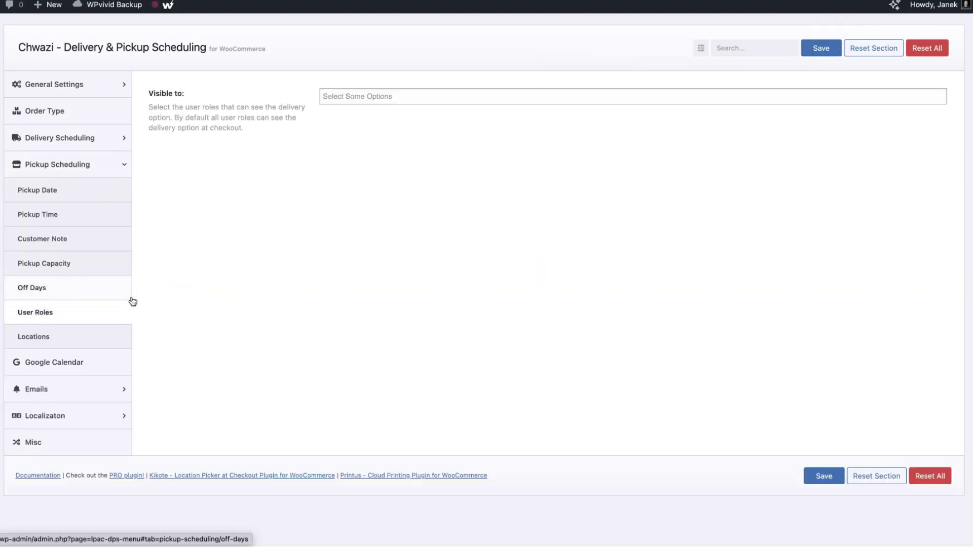
click(45, 339)
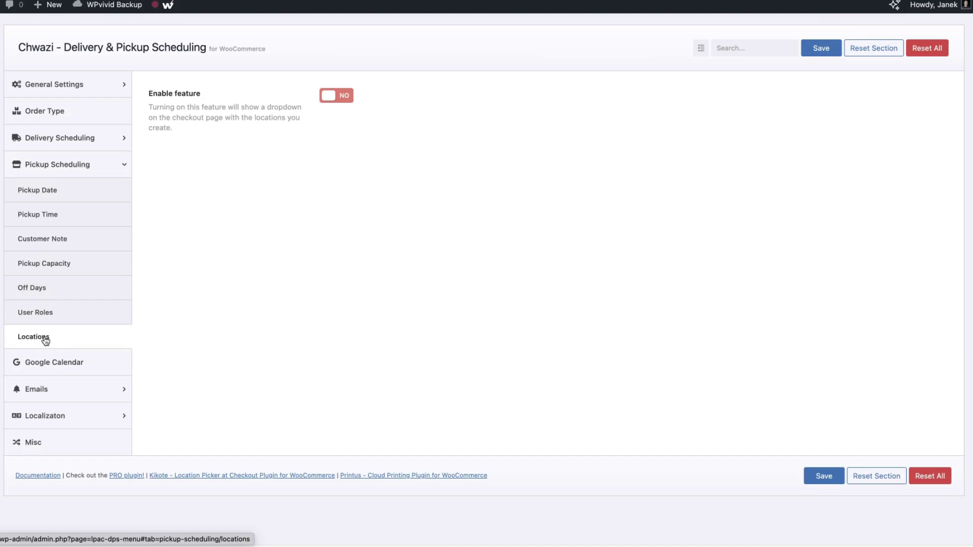
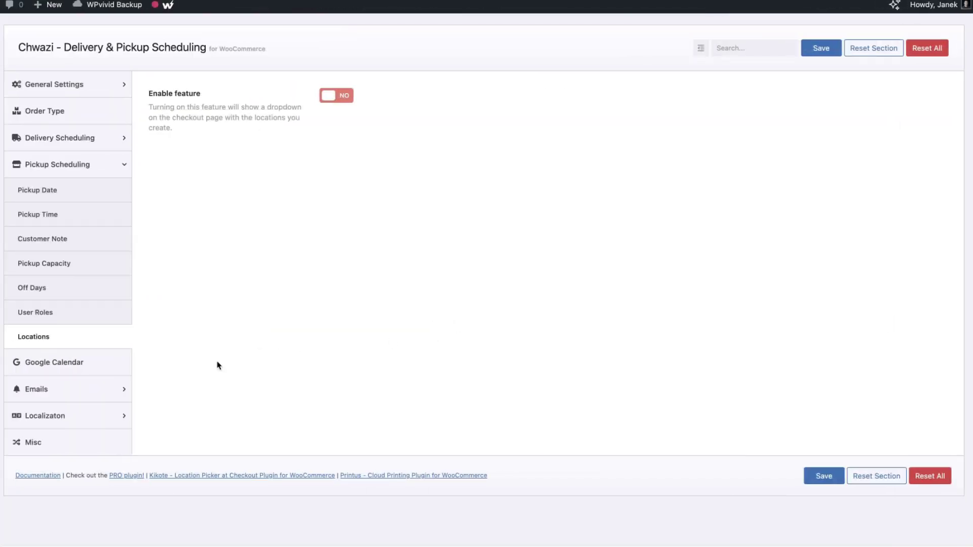
Open the Google Calendar section of the Chwazi settings
click(60, 365)
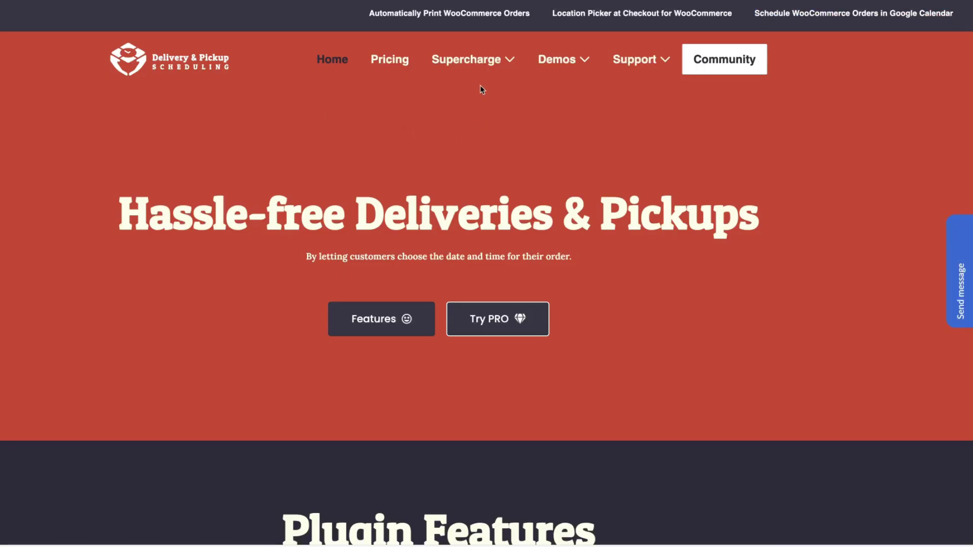
View the Google Calendar Add-On page and enlarge its screenshot of synced orders
mouse_move(485, 68)
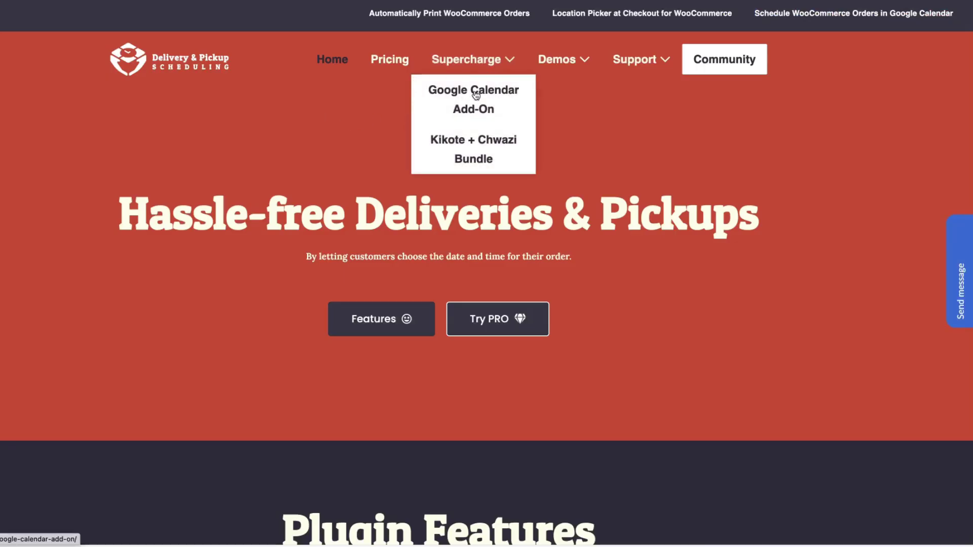
click(475, 95)
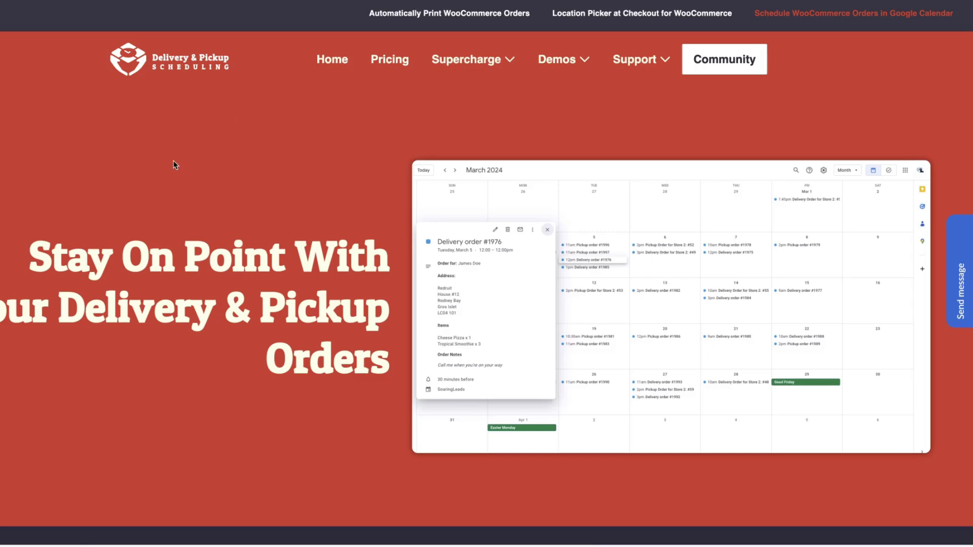
scroll(173, 163, down, 1)
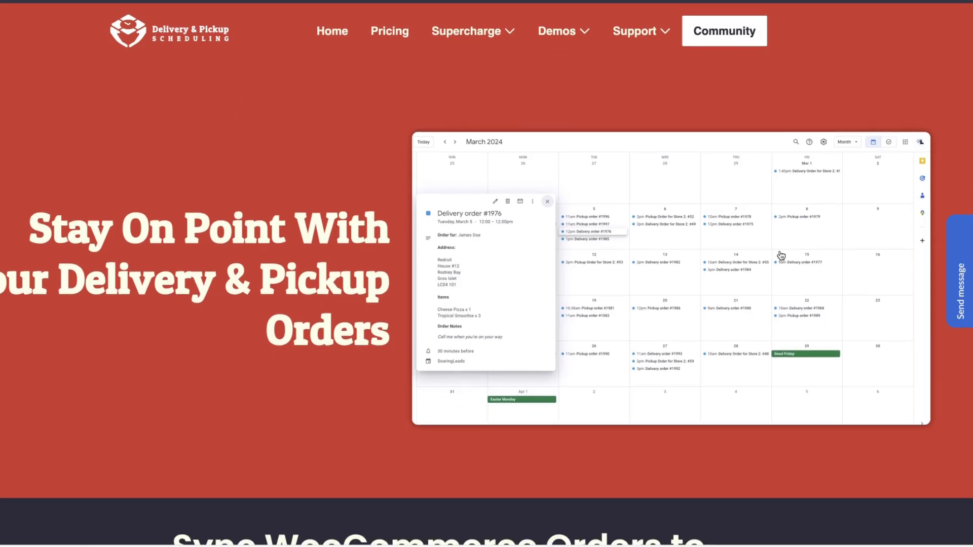
click(659, 196)
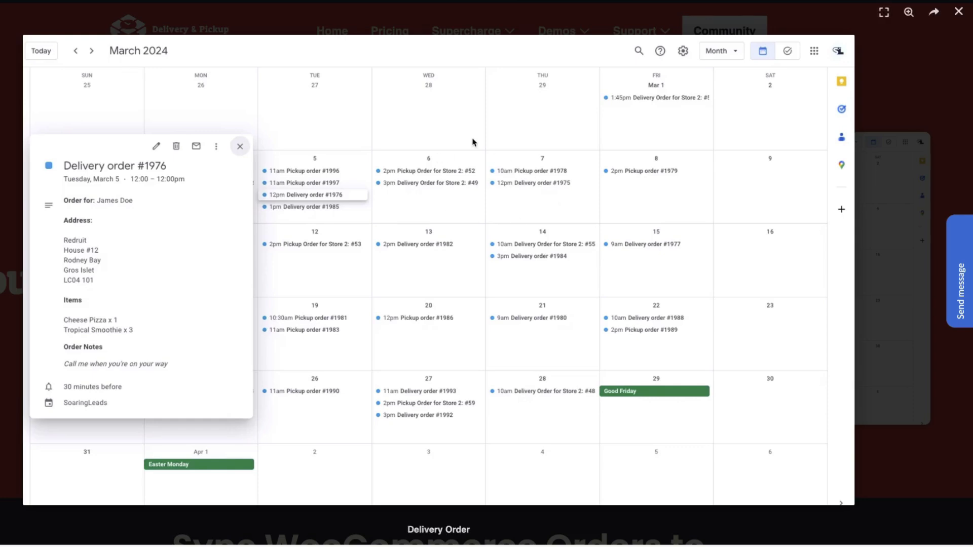
click(915, 62)
scroll(666, 151, down, 15)
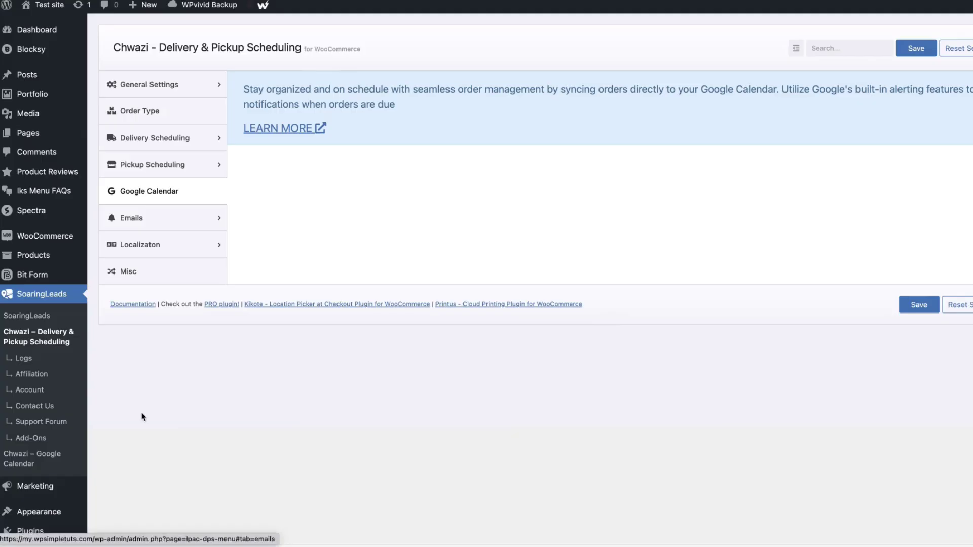
Start connecting a Google account from the Chwazi – Google Calendar API Connection
scroll(80, 449, down, 1)
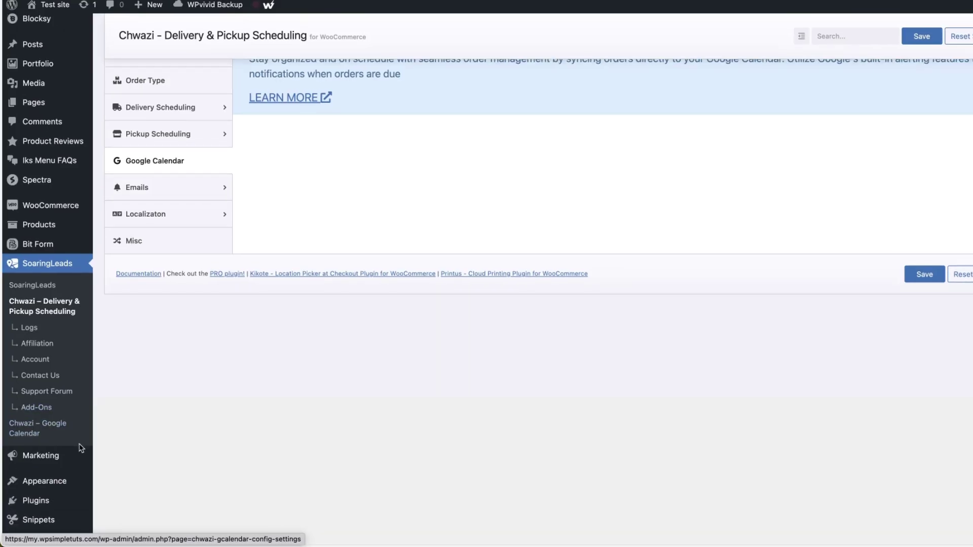
click(35, 429)
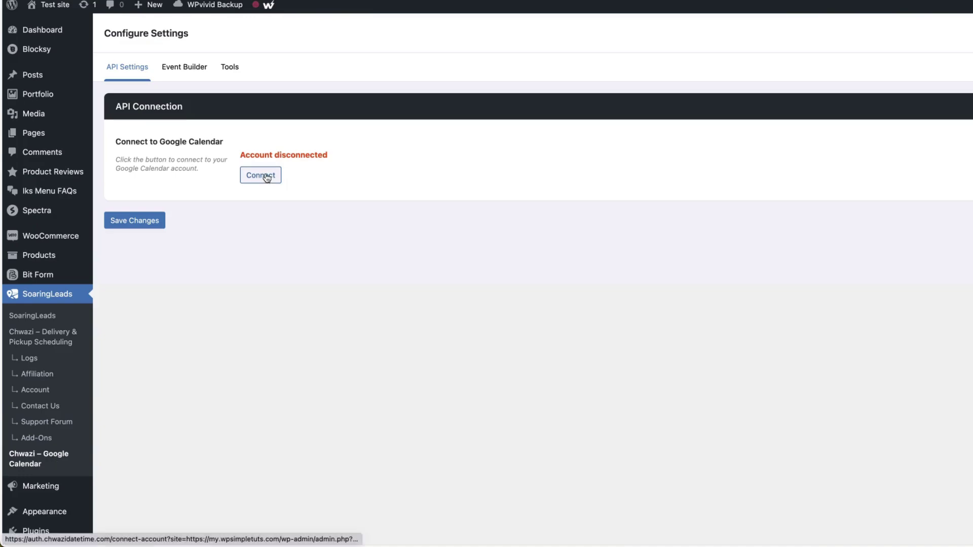
click(169, 176)
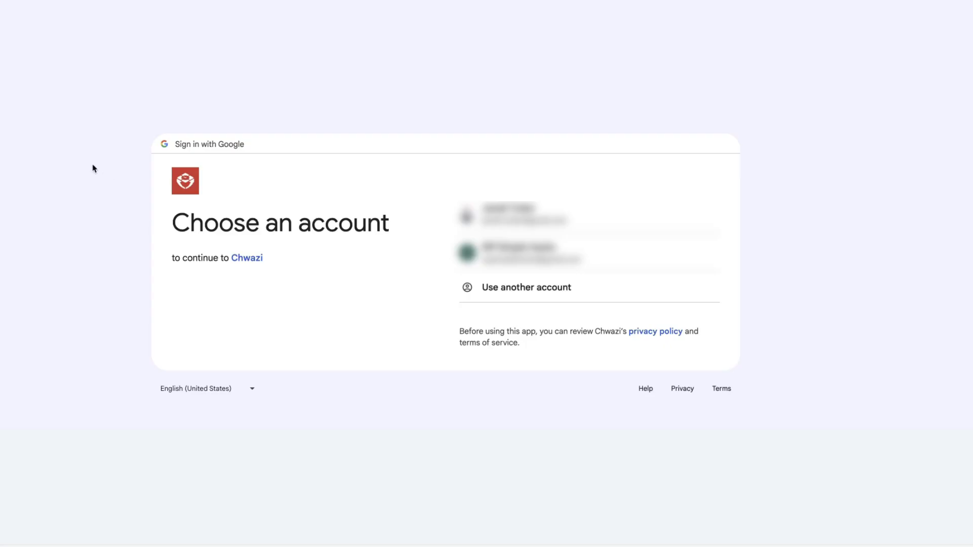
Connect the Google account with both calendar permissions, then hide the holidays calendar
click(509, 253)
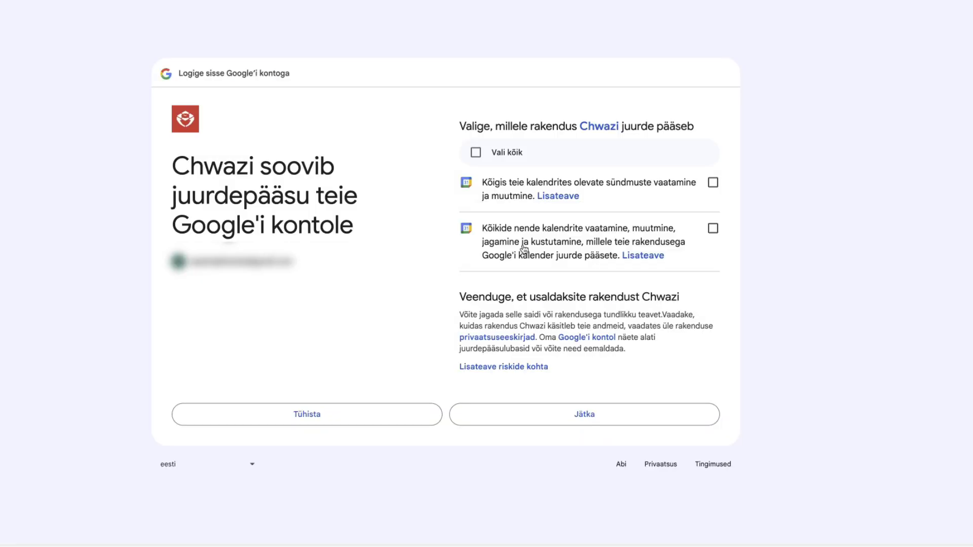
click(713, 182)
click(713, 228)
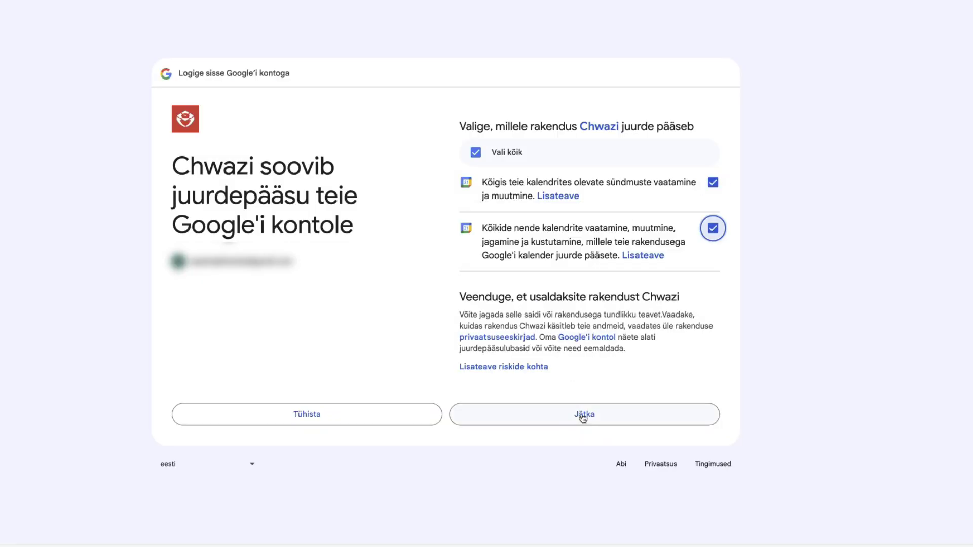
click(586, 416)
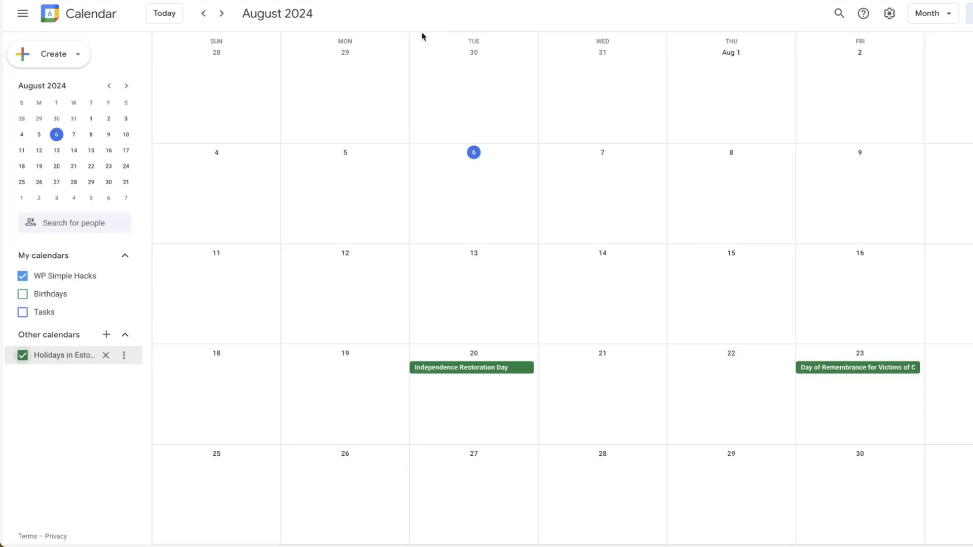
click(22, 356)
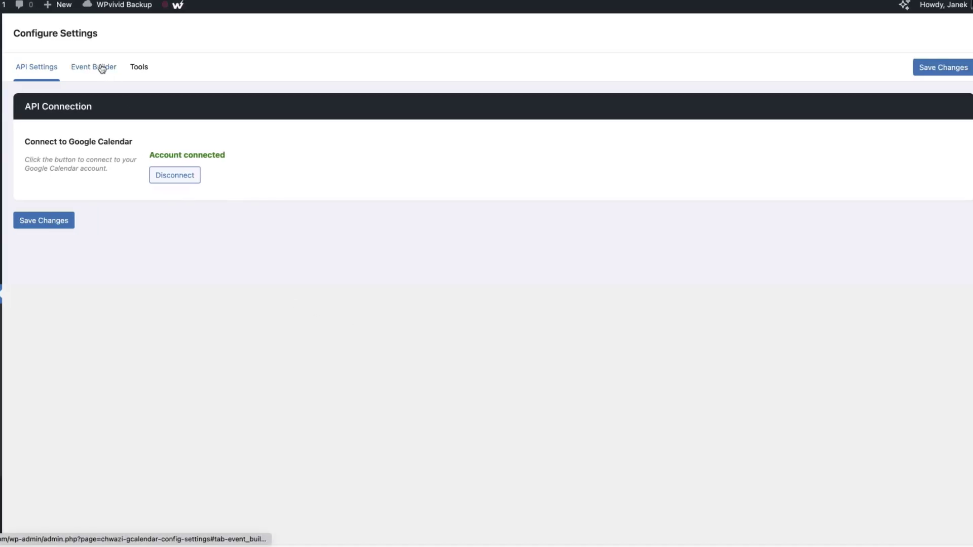
Set the Event Builder date format to 6 August 2024
click(102, 69)
click(191, 147)
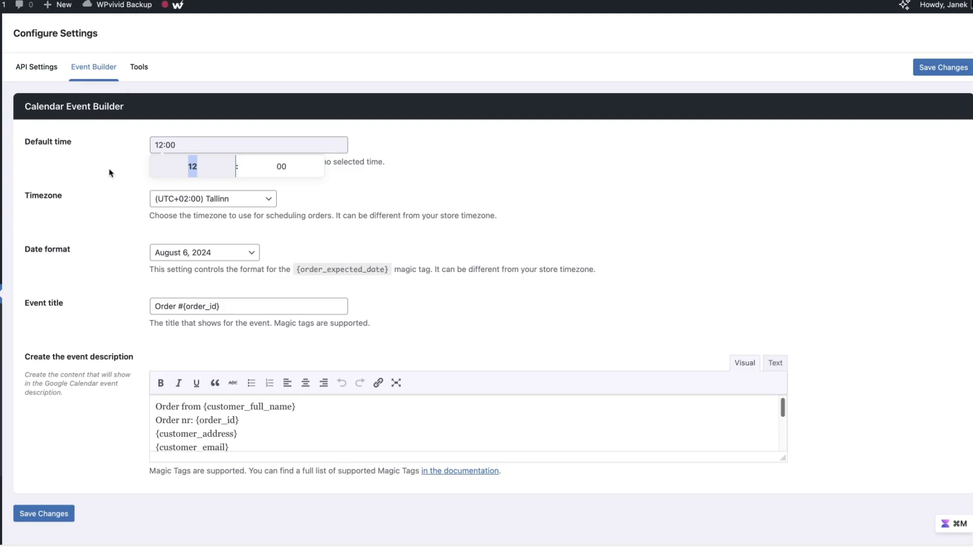
click(87, 169)
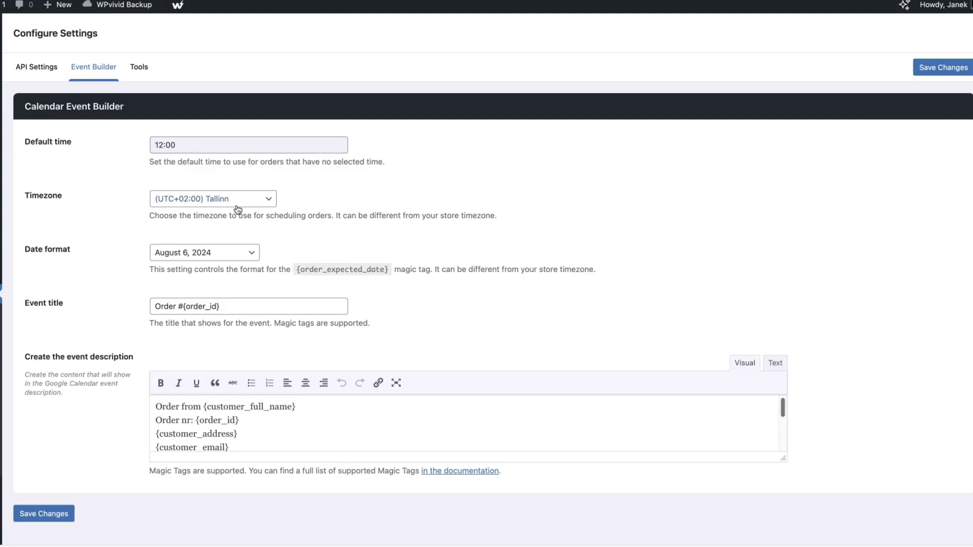
click(201, 252)
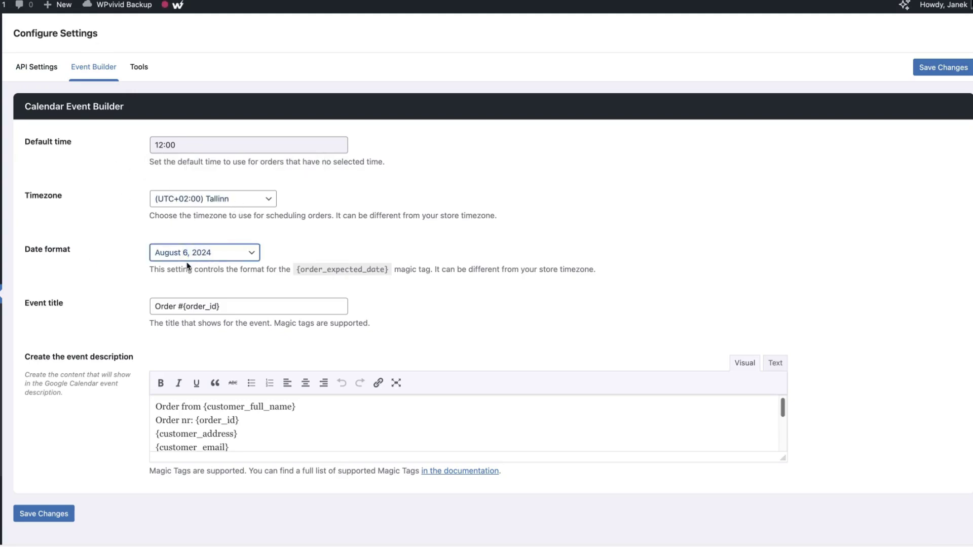
click(187, 266)
click(203, 252)
Enlarge the event description editor and open the magic tags documentation
scroll(172, 235, down, 3)
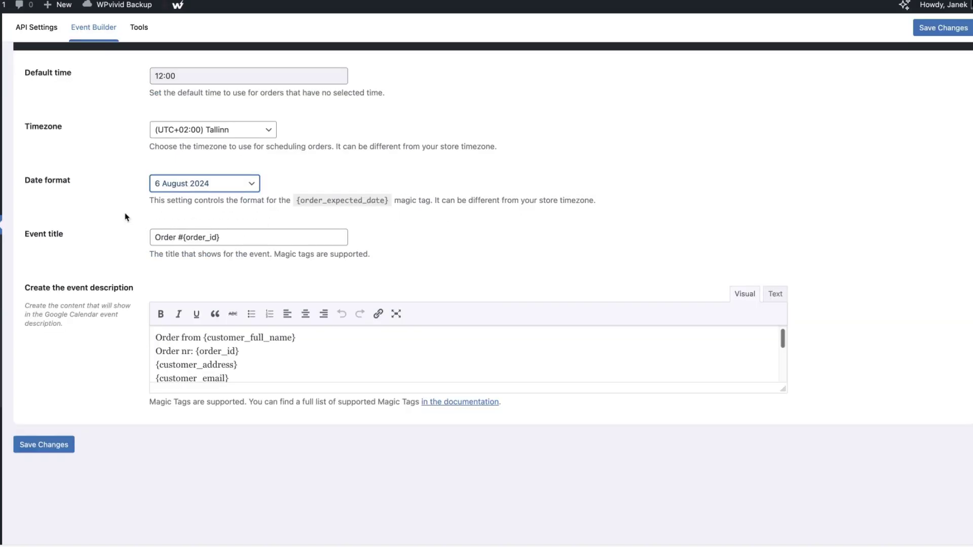
scroll(203, 274, down, 3)
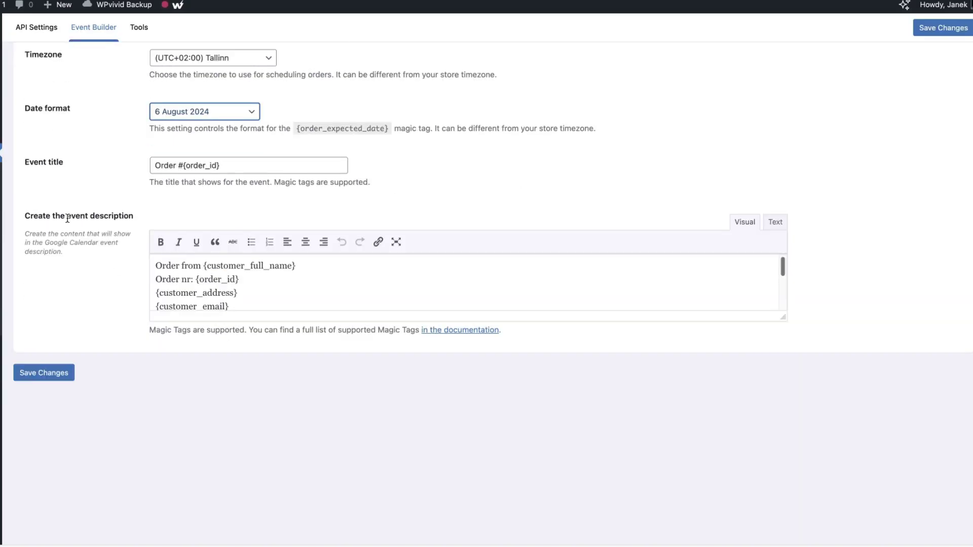
drag(782, 317, 782, 449)
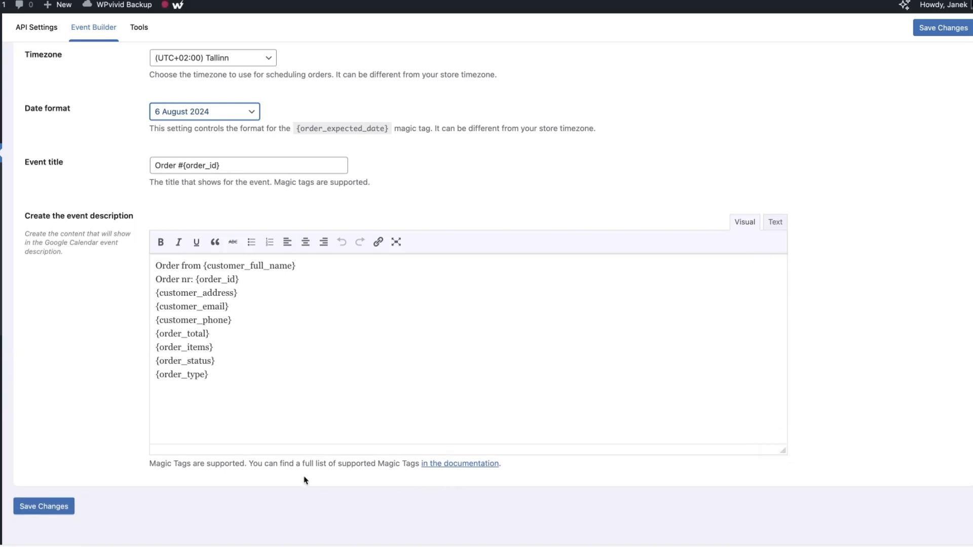
click(449, 468)
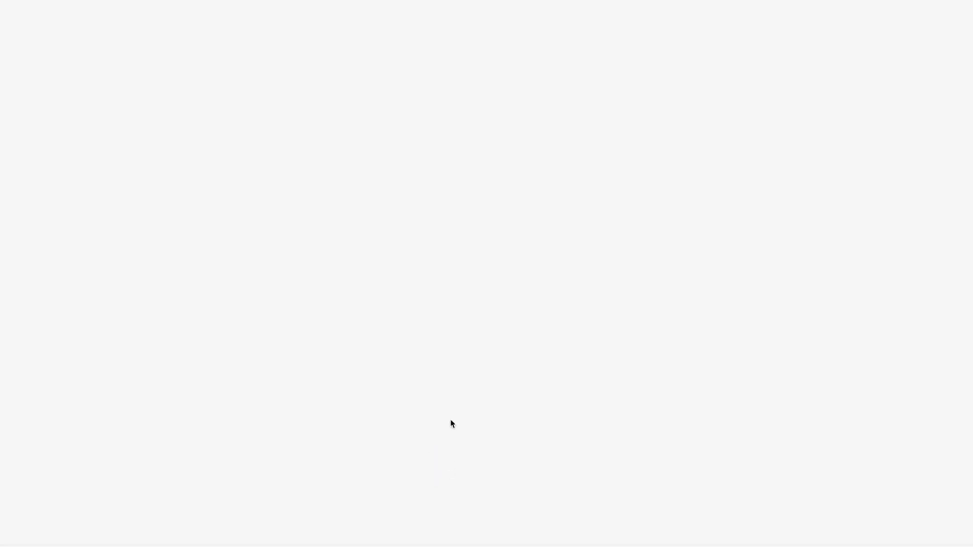
Select the full list of Google Calendar Add-On magic tags on the documentation page
scroll(213, 260, down, 2)
scroll(247, 262, down, 2)
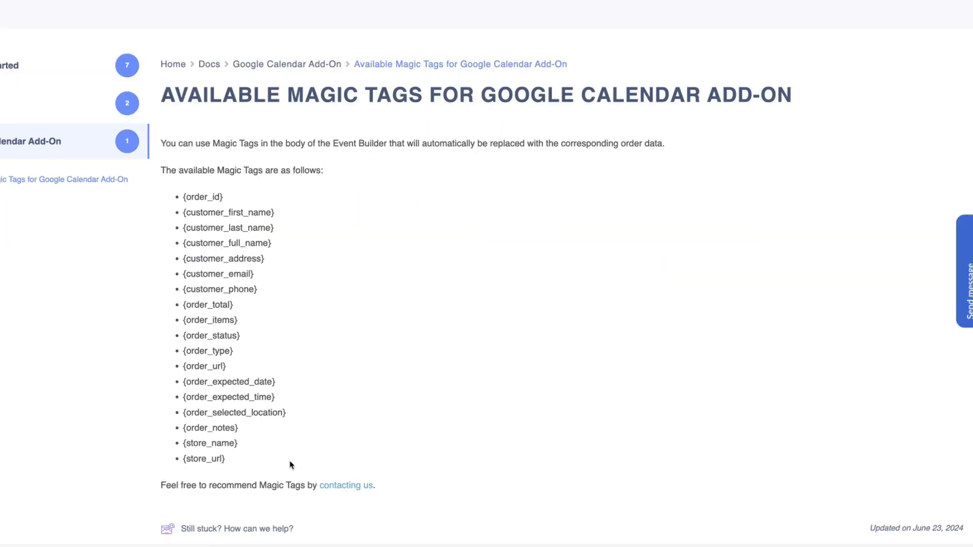
drag(238, 457, 228, 364)
click(263, 188)
drag(228, 462, 191, 195)
key(super+c)
Replace the event description with the copied magic tags, removing the first and last name lines
key(ctrl+shift+Tab)
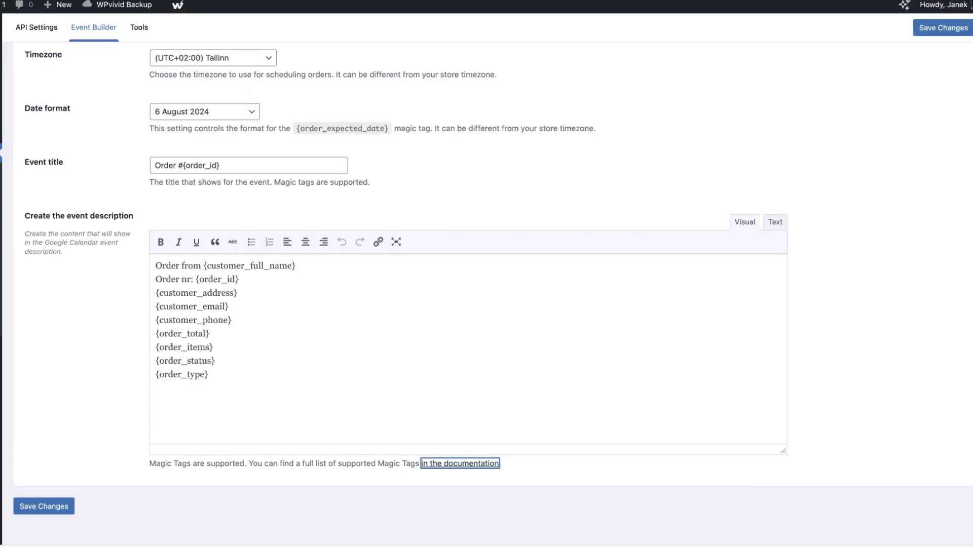
click(215, 318)
key(super+a)
key(super+v)
scroll(253, 310, up, 2)
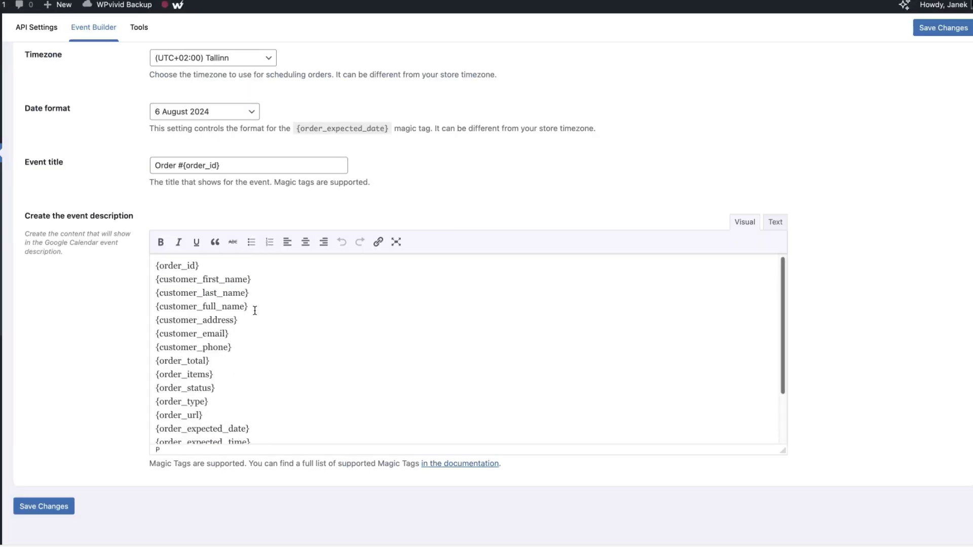
drag(261, 293, 147, 277)
key(BackSpace)
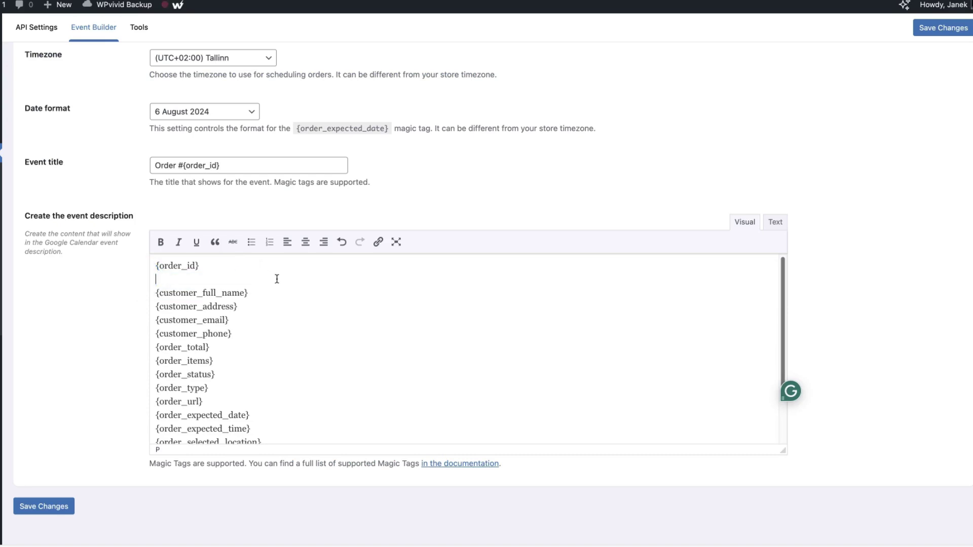
key(Delete)
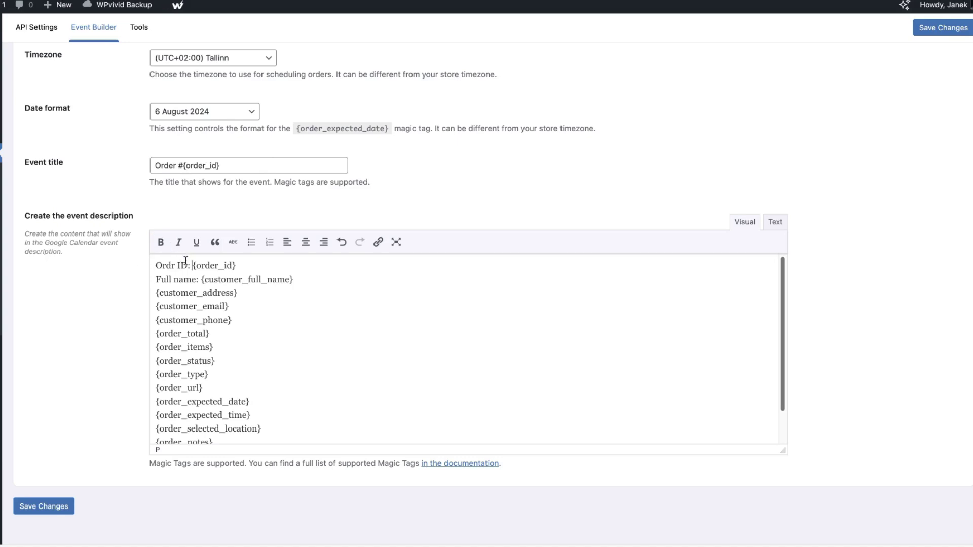
Bold the 'Ordr ID:' label and save the settings
drag(192, 264, 156, 264)
key(ctrl+b)
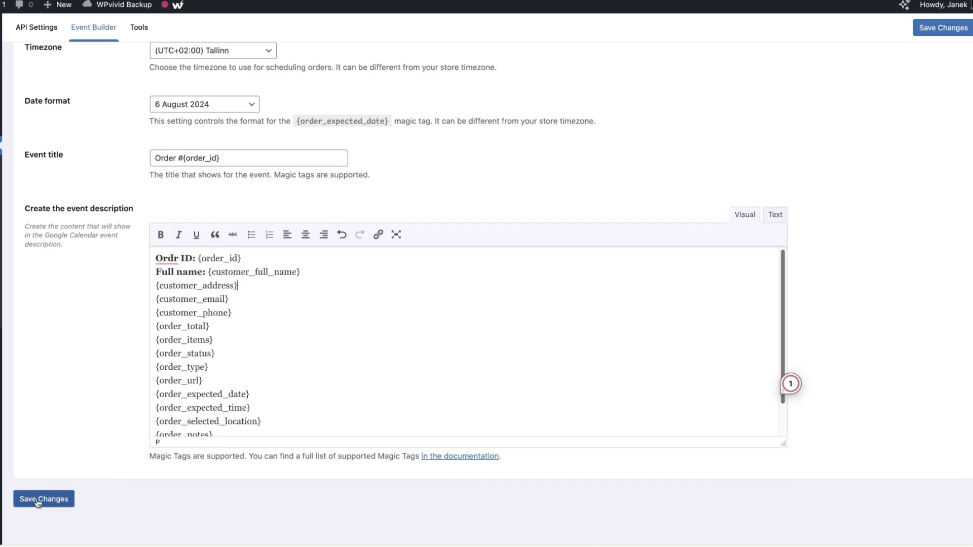
click(35, 499)
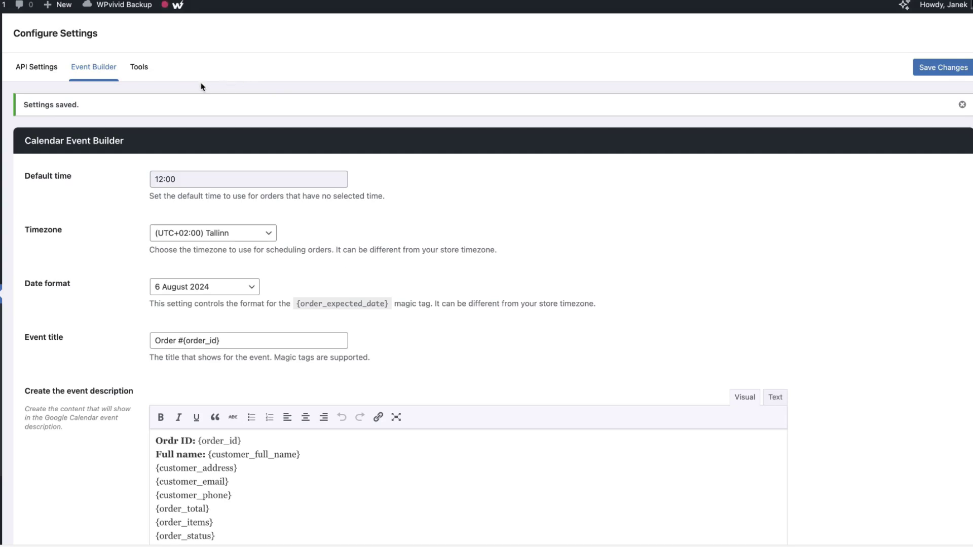
click(143, 67)
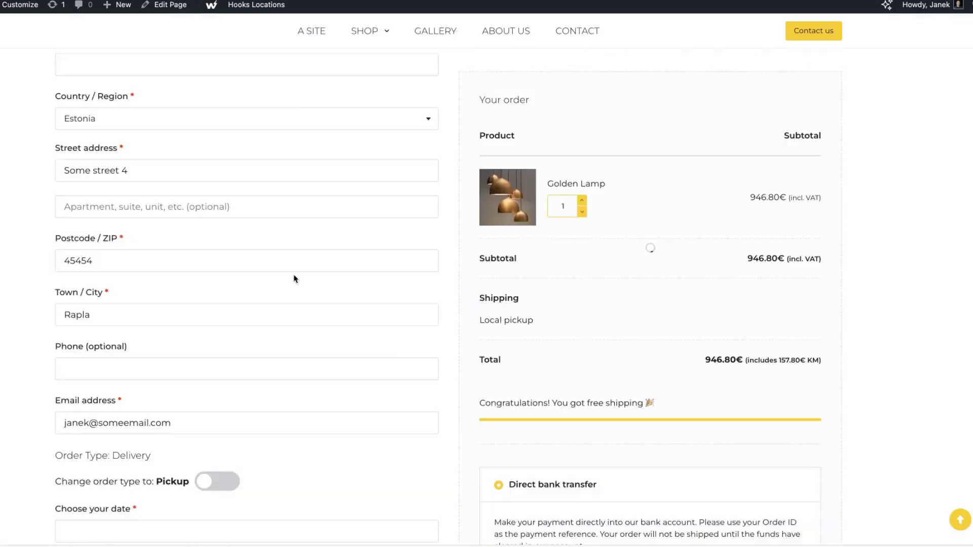
Set the delivery to 26 August, 20:00 - 22:00, from Shop 1
scroll(294, 277, down, 5)
click(114, 286)
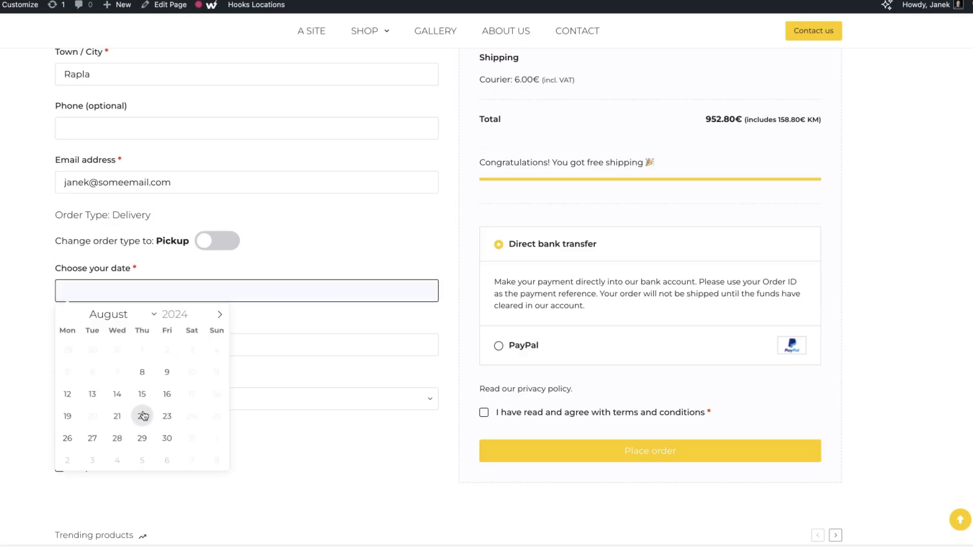
click(145, 417)
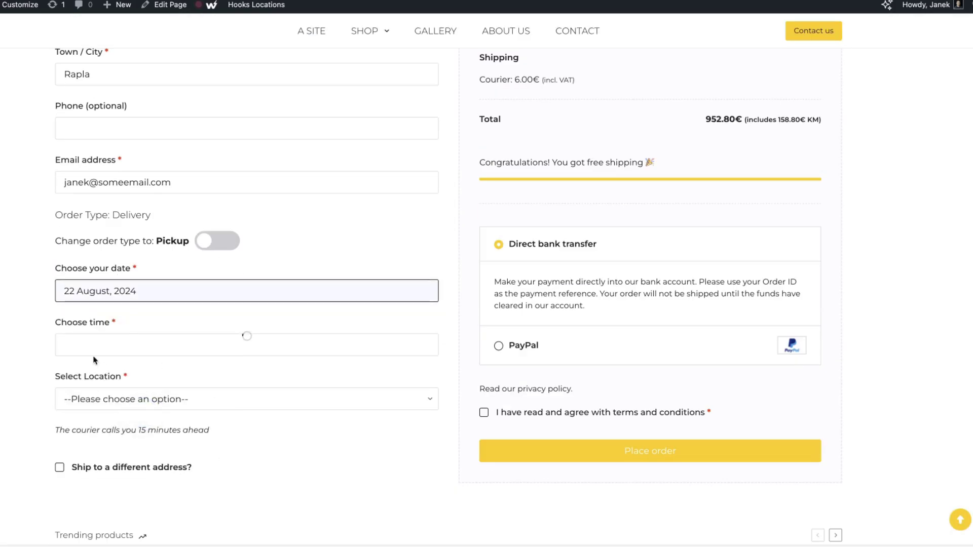
click(105, 338)
click(111, 376)
scroll(160, 269, down, 1)
click(160, 269)
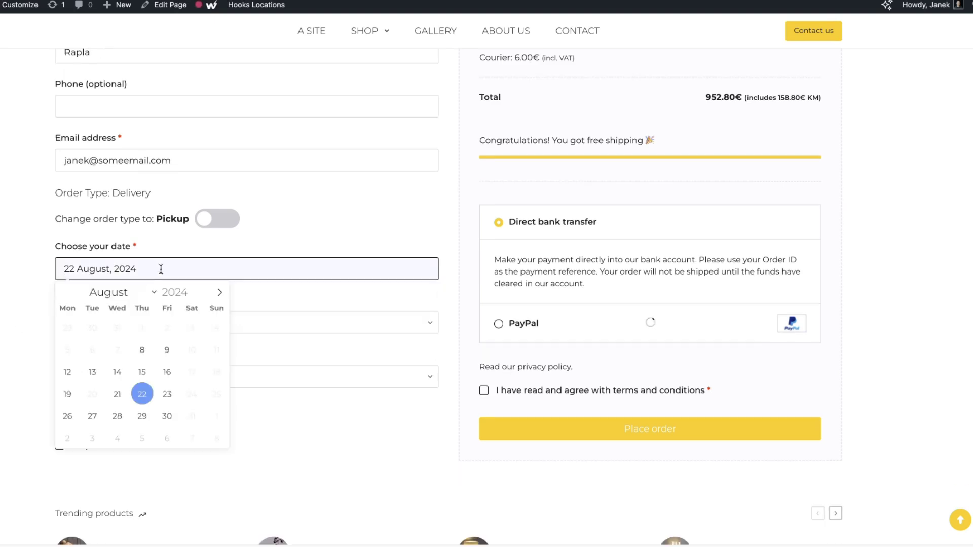
click(67, 415)
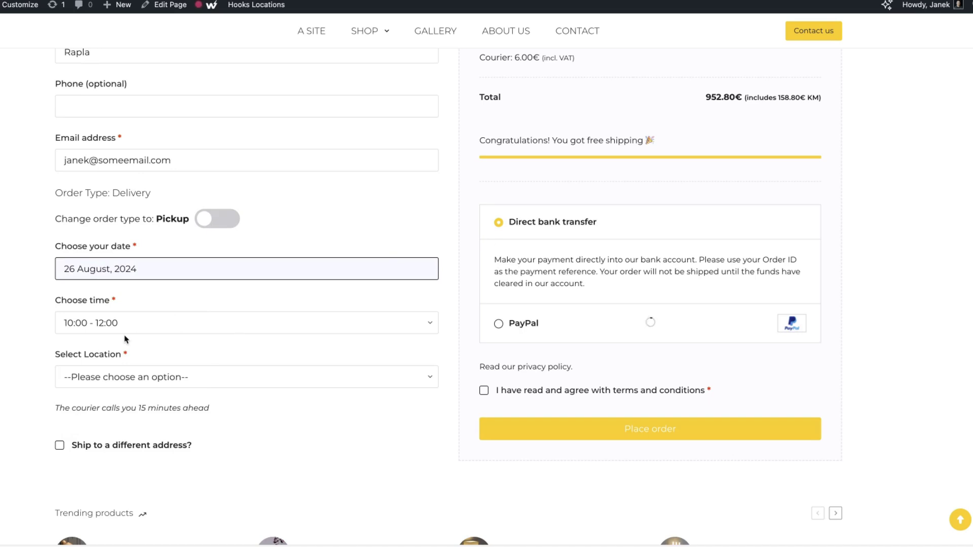
click(142, 317)
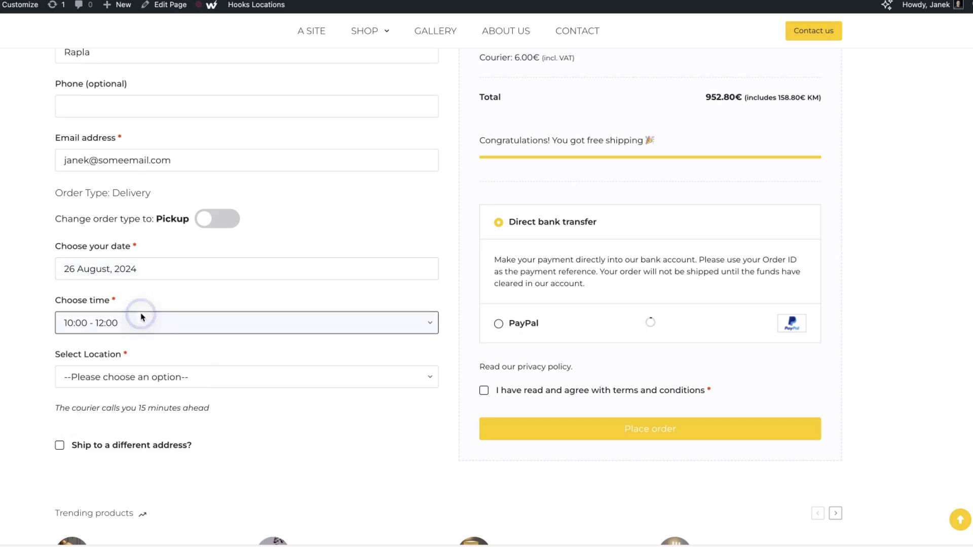
click(113, 388)
click(114, 386)
click(128, 397)
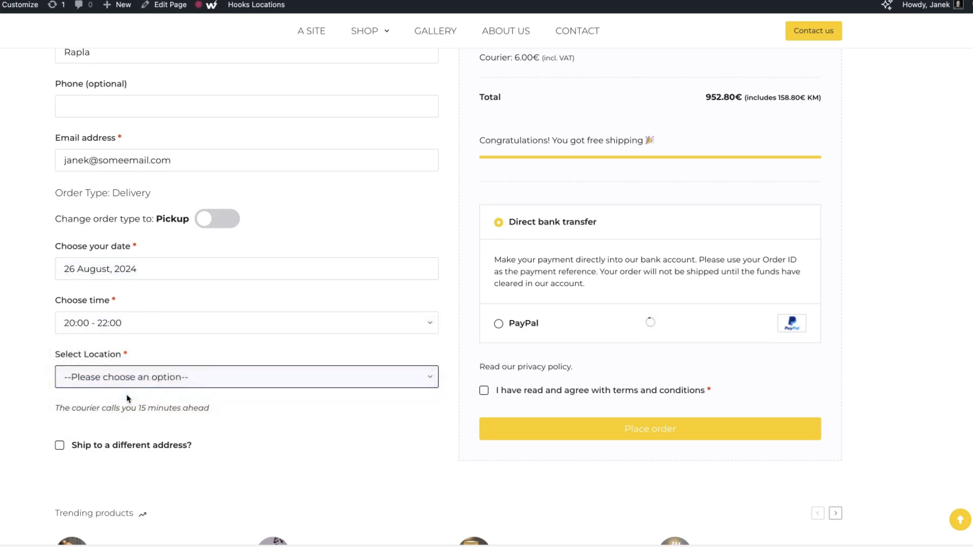
Check the 6.00€ additional charge, accept the terms and place the order
scroll(578, 167, up, 2)
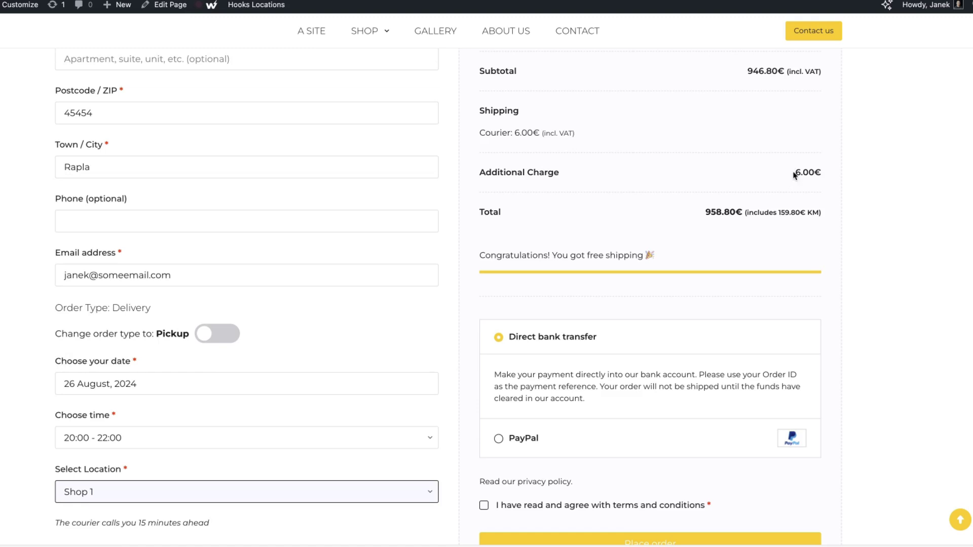
drag(794, 174, 825, 172)
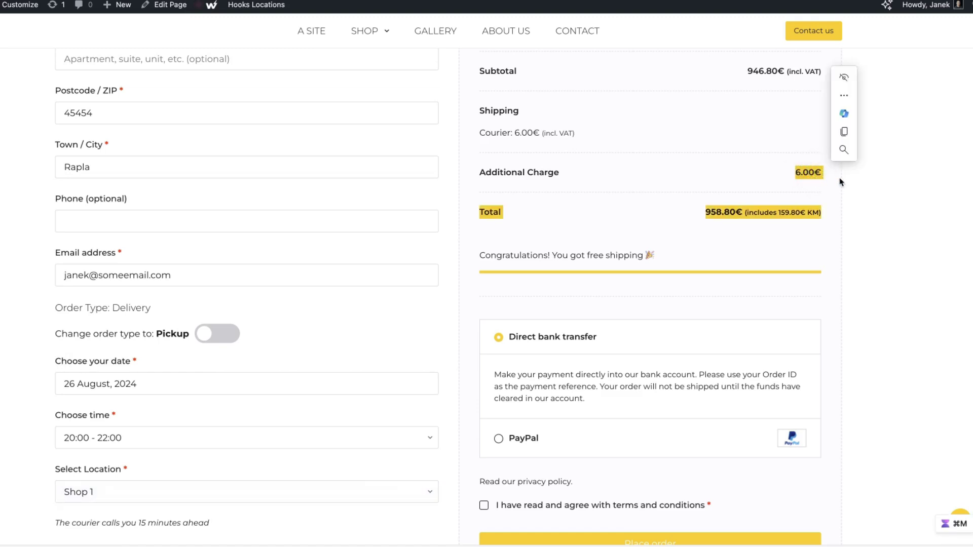
click(721, 178)
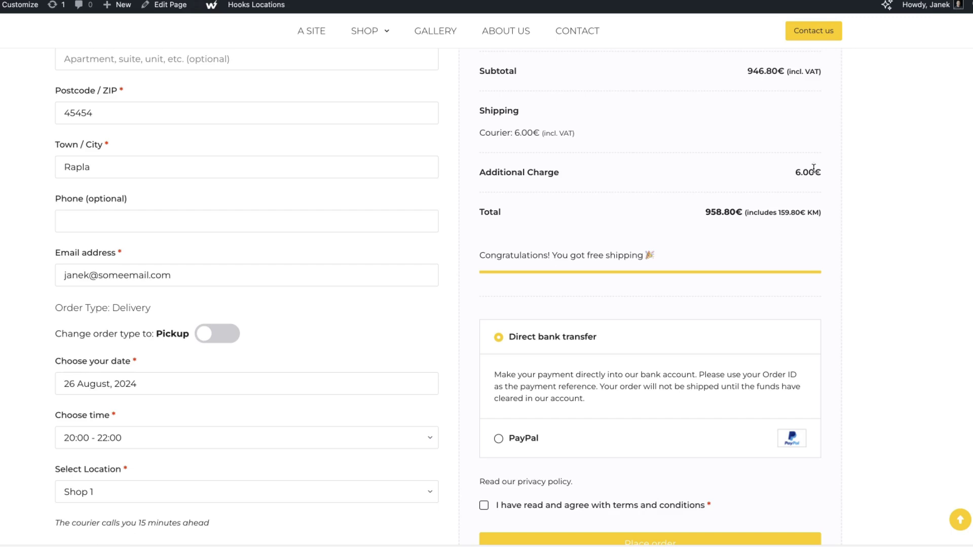
scroll(674, 273, down, 3)
click(484, 341)
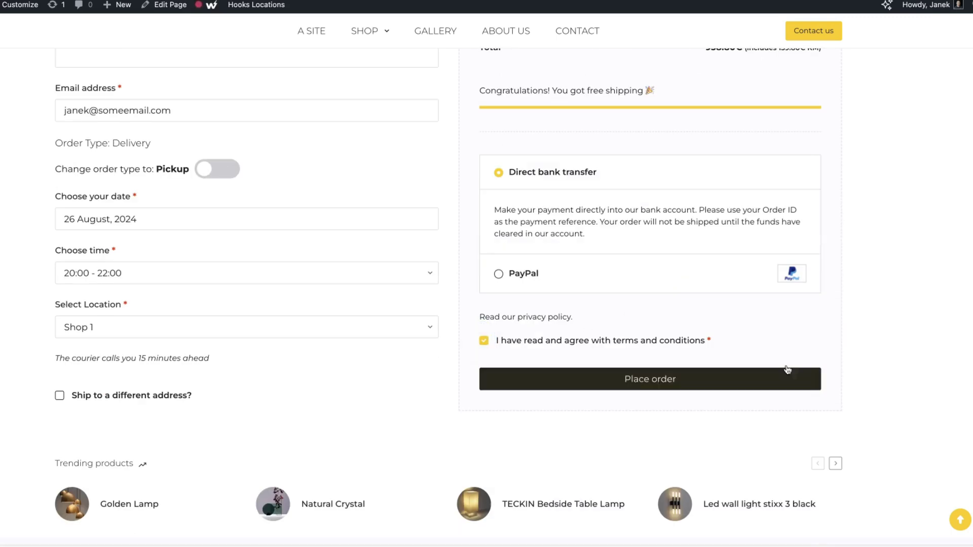
click(650, 381)
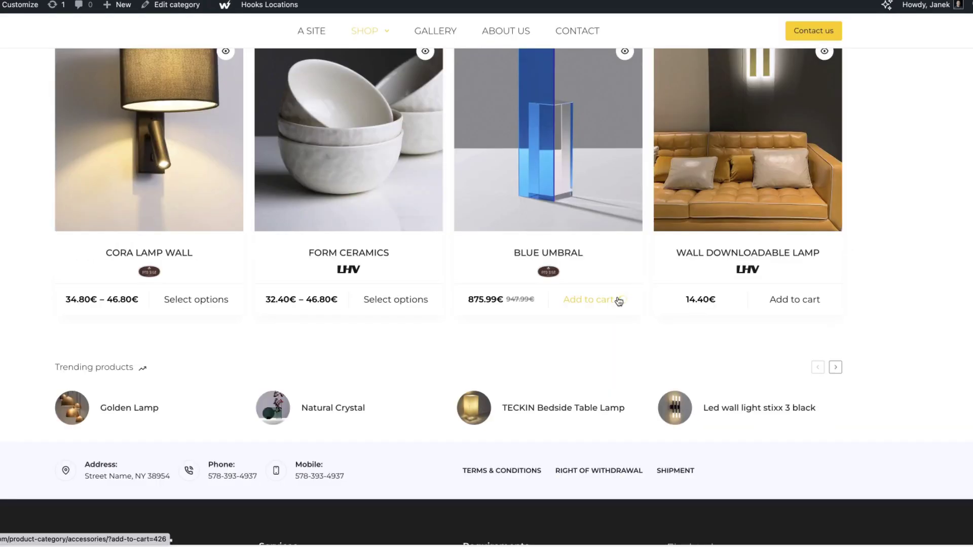
Order the Blue Umbral for pickup on 15 August, 10:00 - 18:00
click(619, 301)
click(902, 511)
scroll(424, 361, down, 10)
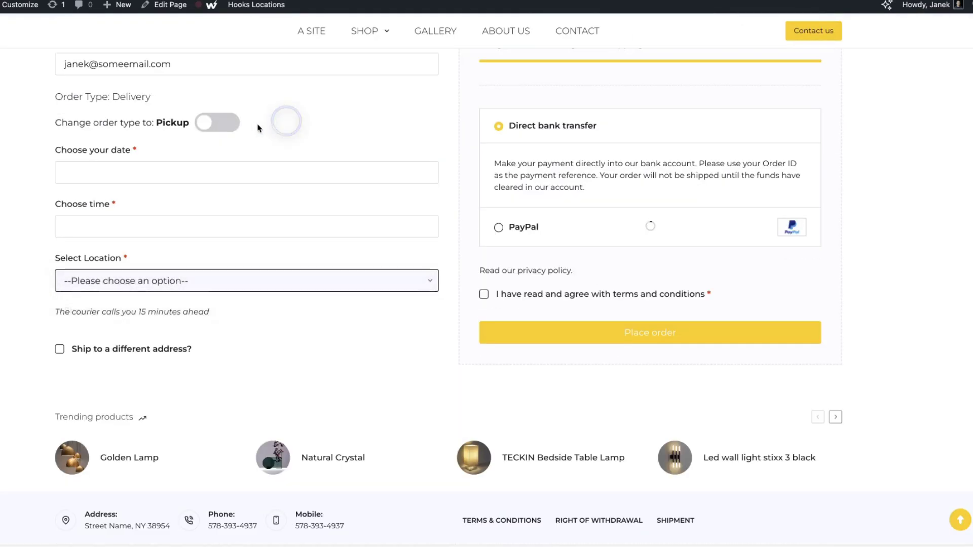
click(232, 124)
click(113, 169)
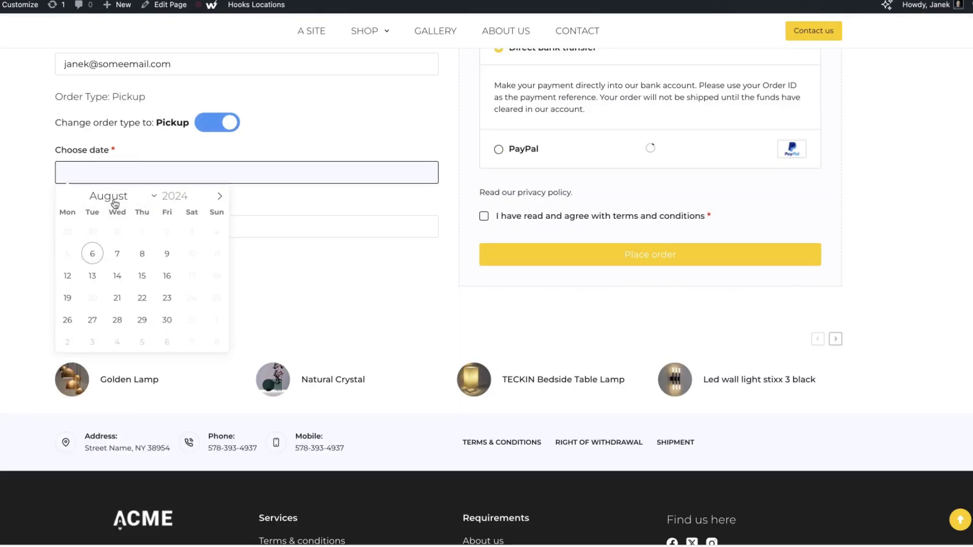
click(142, 276)
click(115, 232)
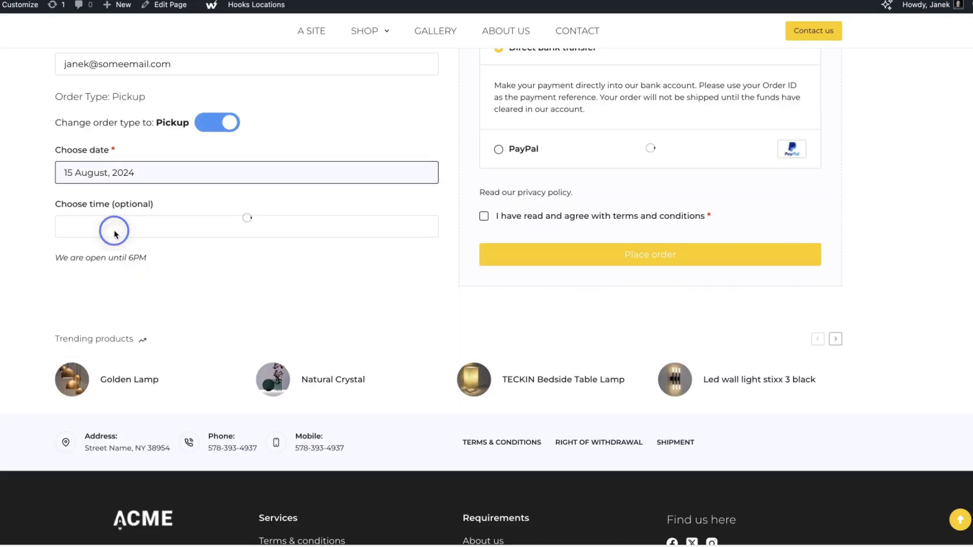
scroll(20, 276, up, 4)
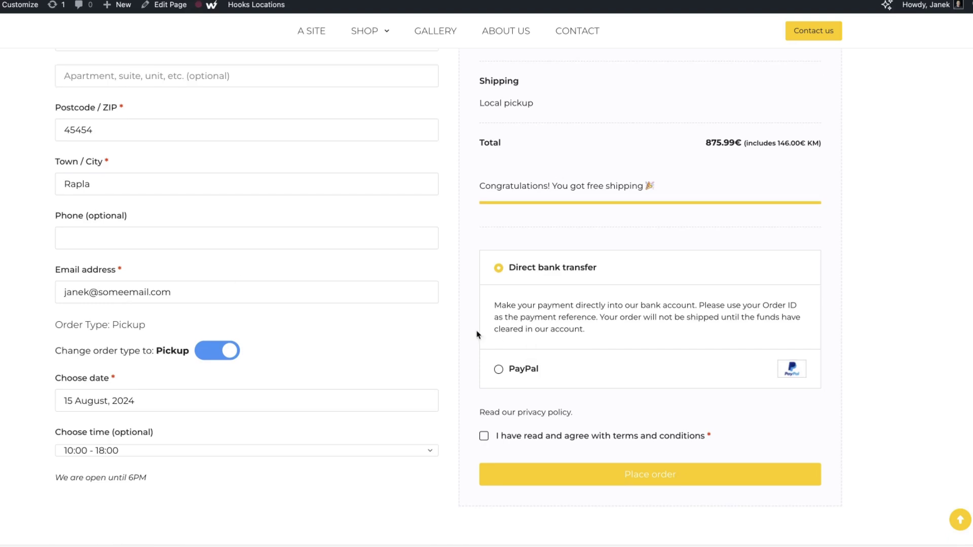
click(525, 436)
click(672, 476)
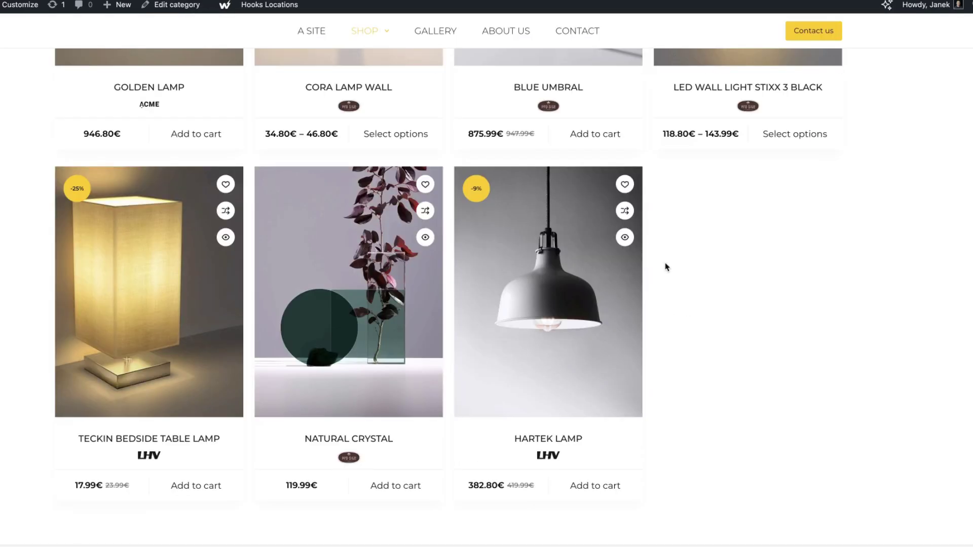
Order the Hartek Lamp for delivery on 16 August, 14:00 - 16:00, at Shop 2
click(600, 490)
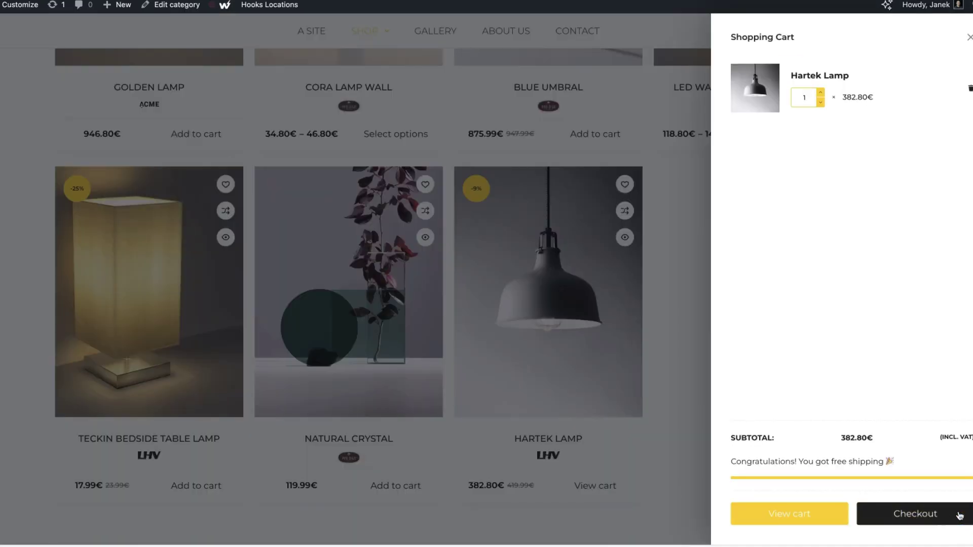
click(914, 513)
click(138, 137)
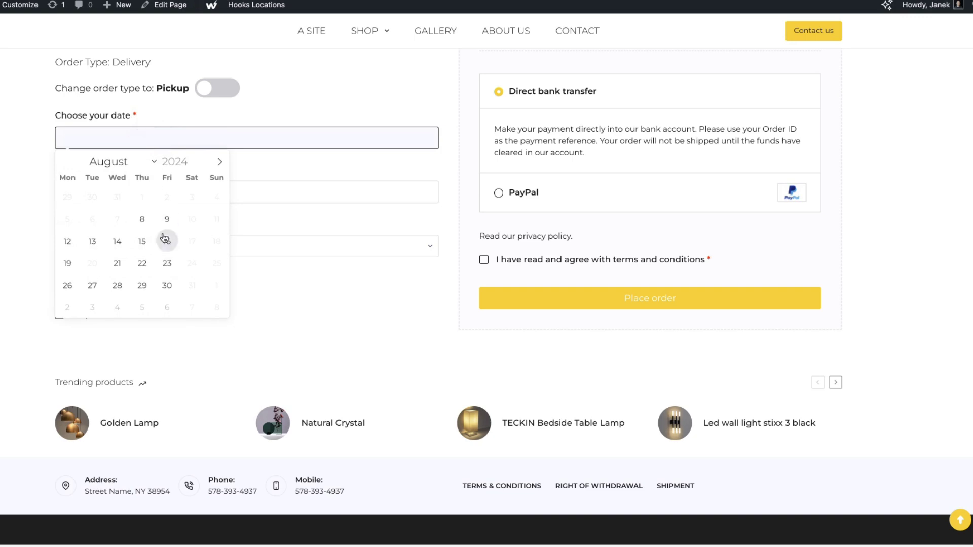
click(167, 243)
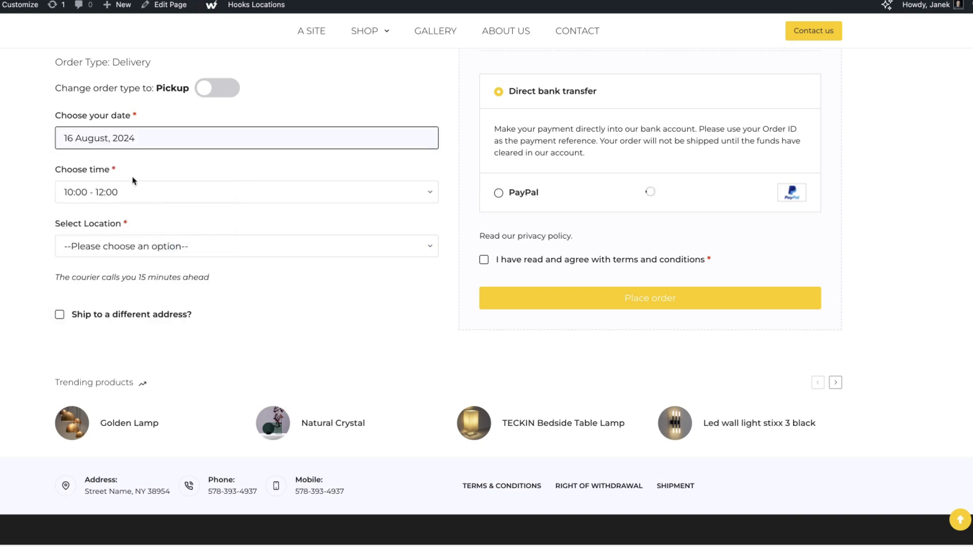
click(125, 199)
click(119, 226)
click(114, 244)
click(95, 277)
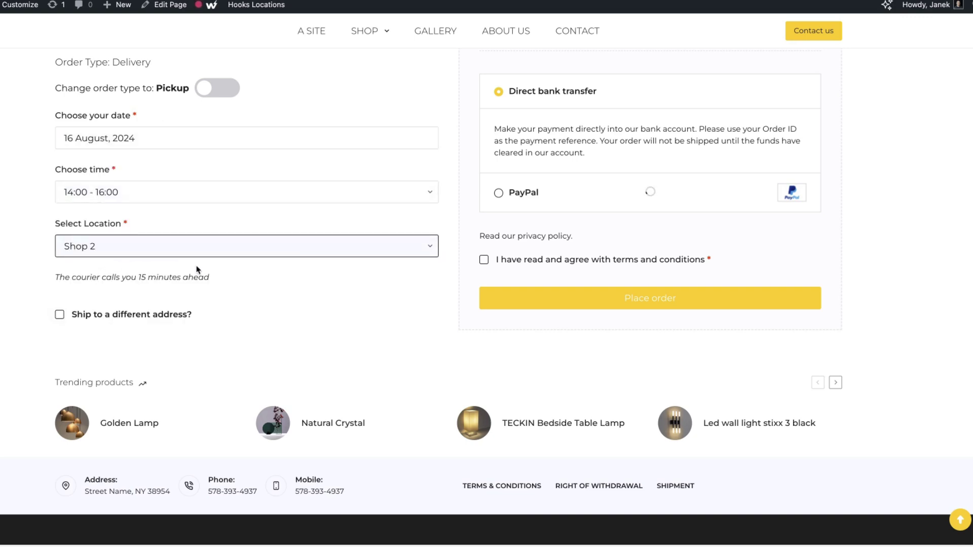
click(483, 259)
click(680, 303)
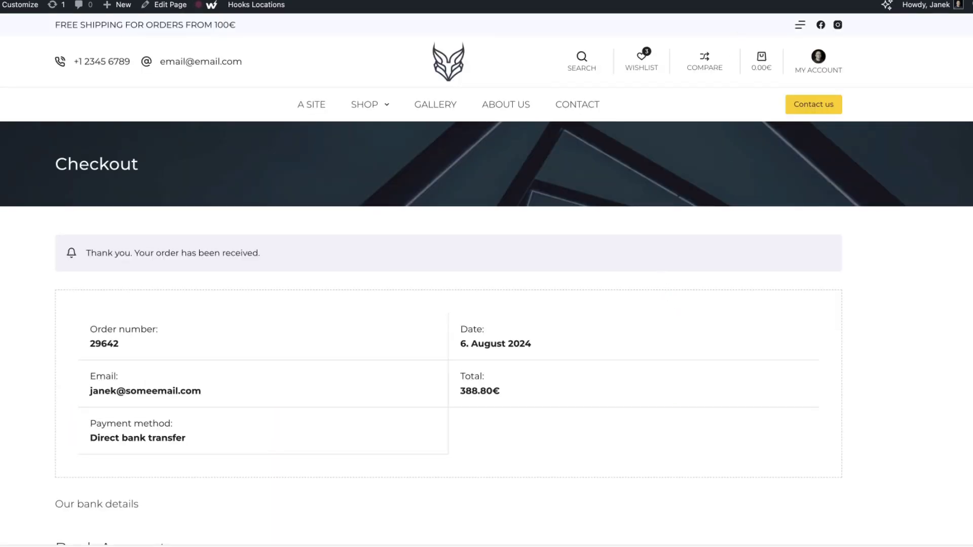
scroll(653, 155, down, 15)
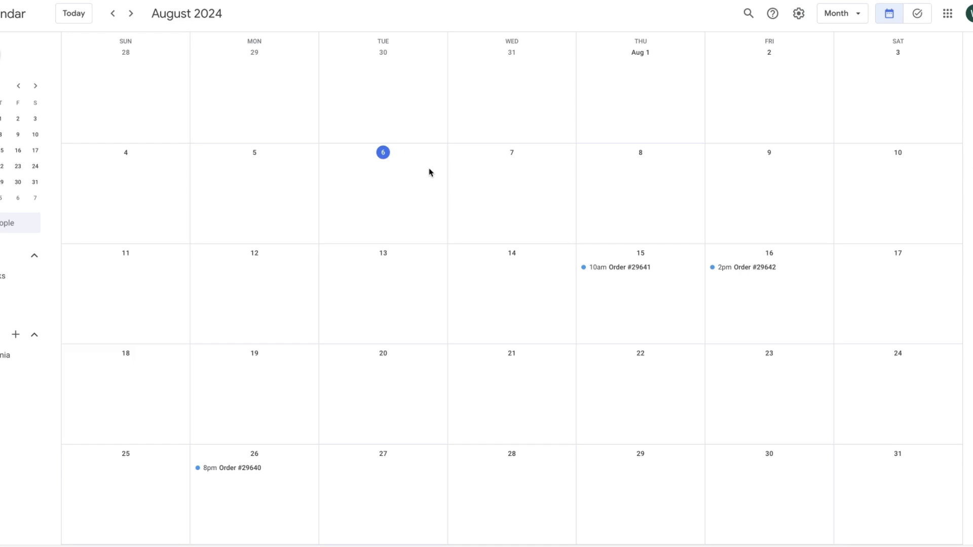
Open order #29640 from its calendar event and update its status to Processing
click(328, 466)
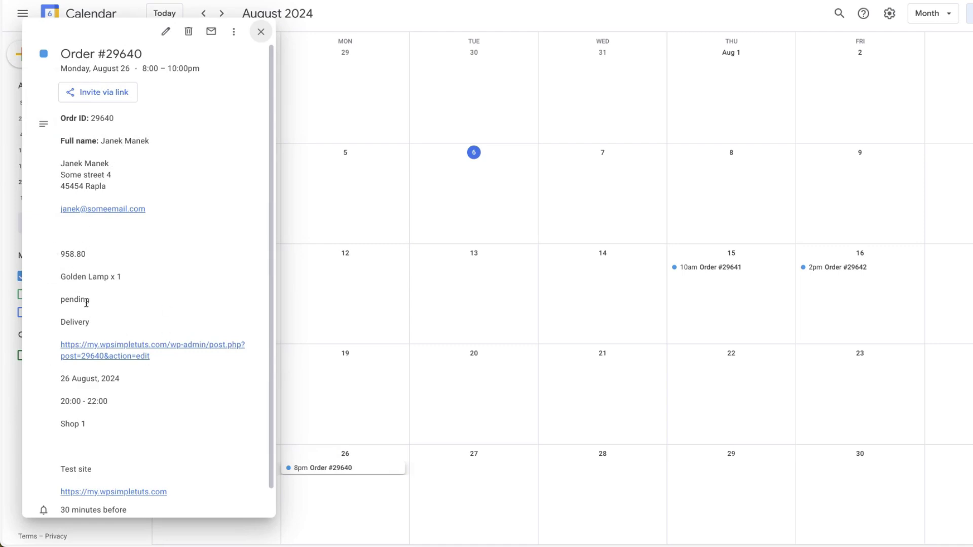
scroll(137, 360, down, 1)
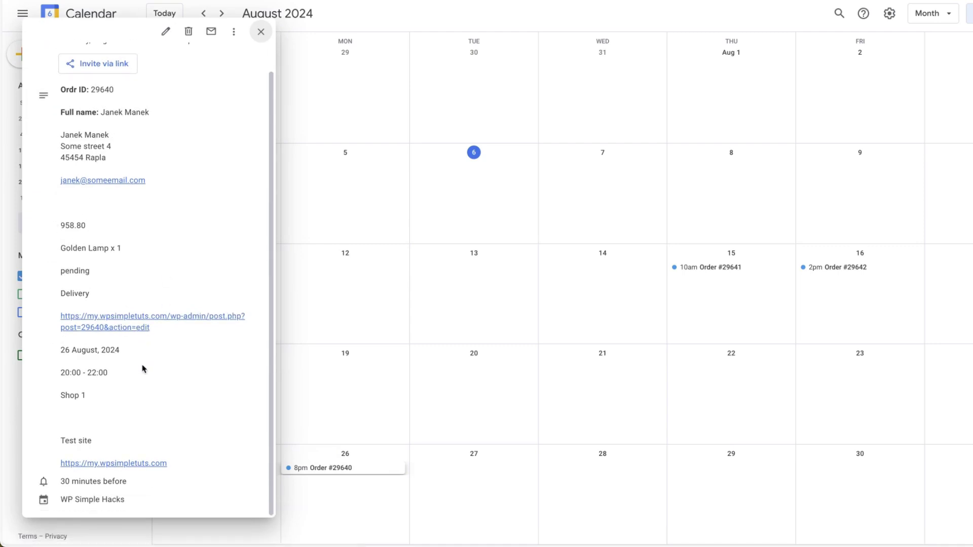
click(133, 320)
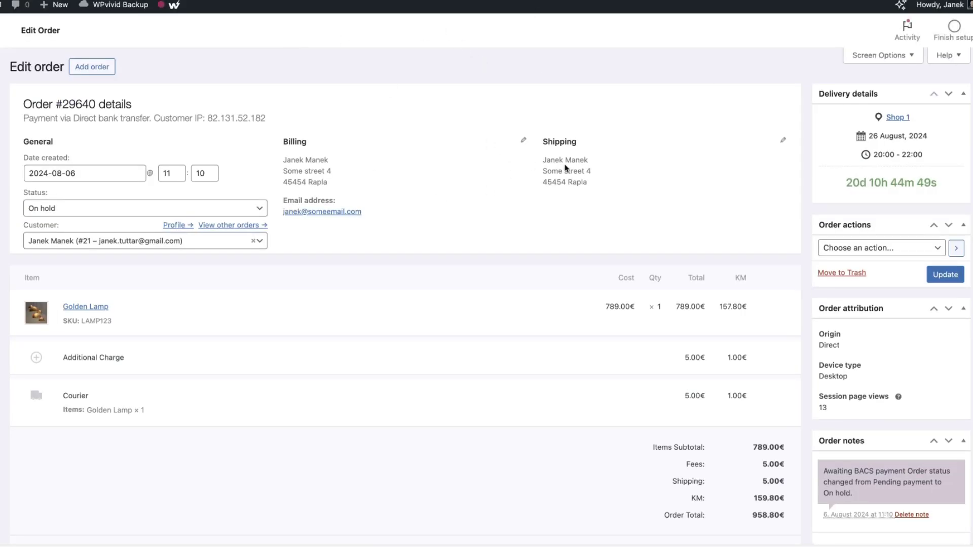
click(62, 213)
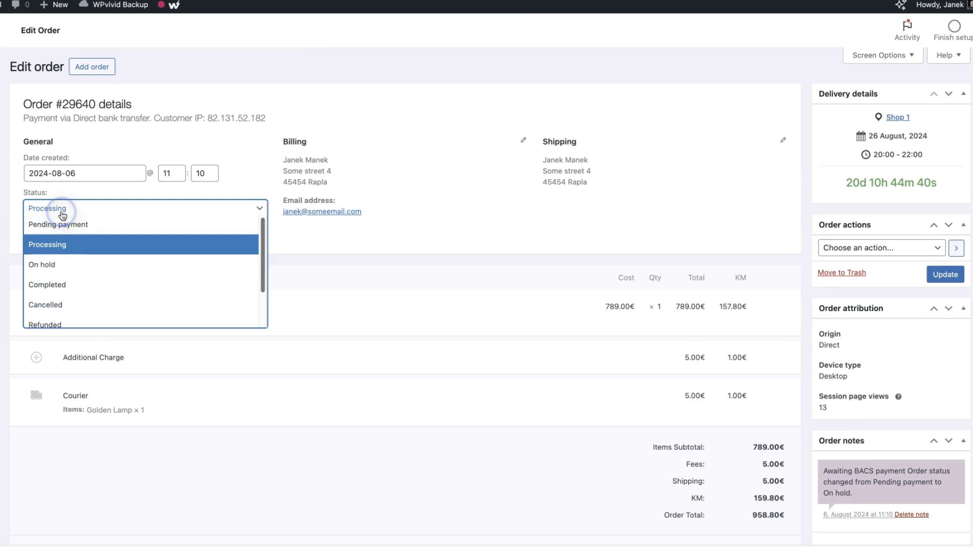
click(52, 246)
scroll(814, 341, down, 3)
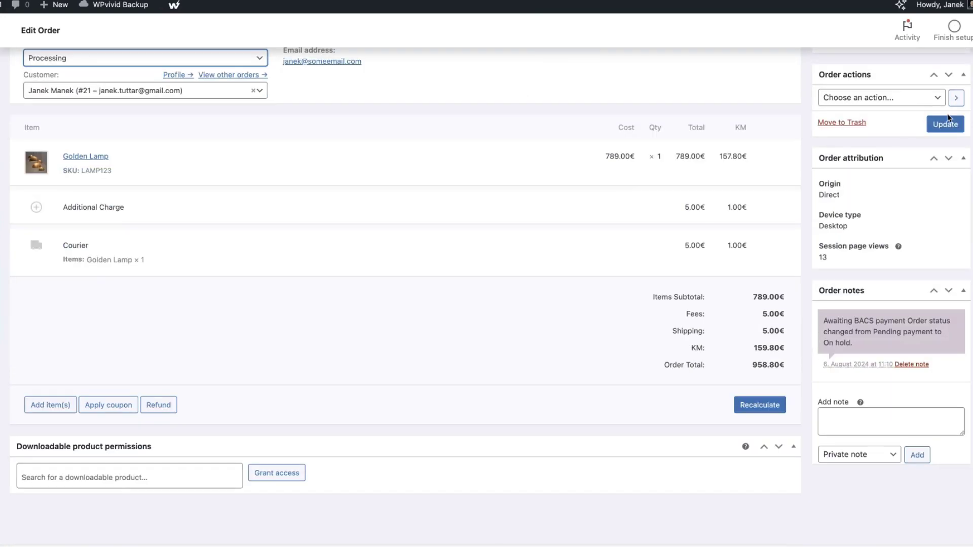
click(945, 124)
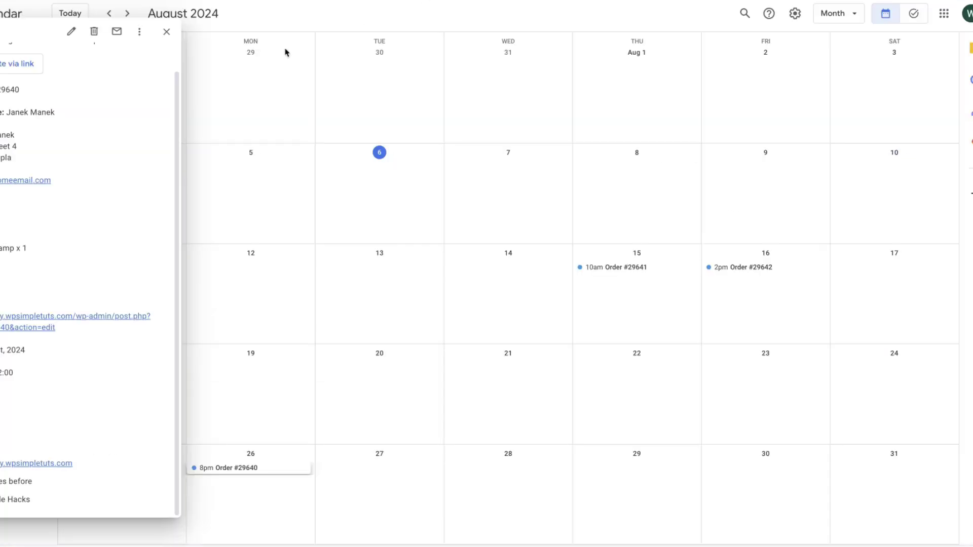
Close order #29640's event and inspect order #29641's pickup details
click(166, 32)
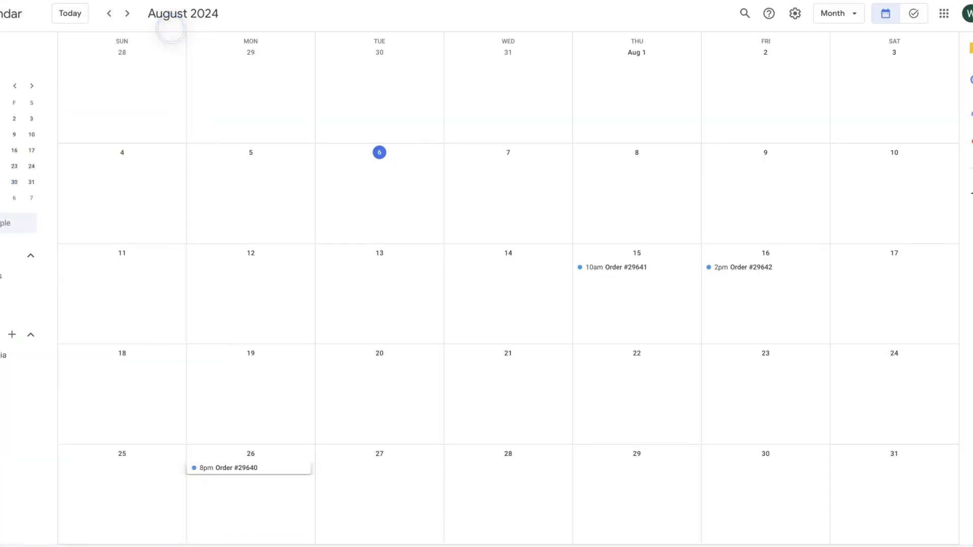
click(612, 268)
scroll(504, 158, down, 1)
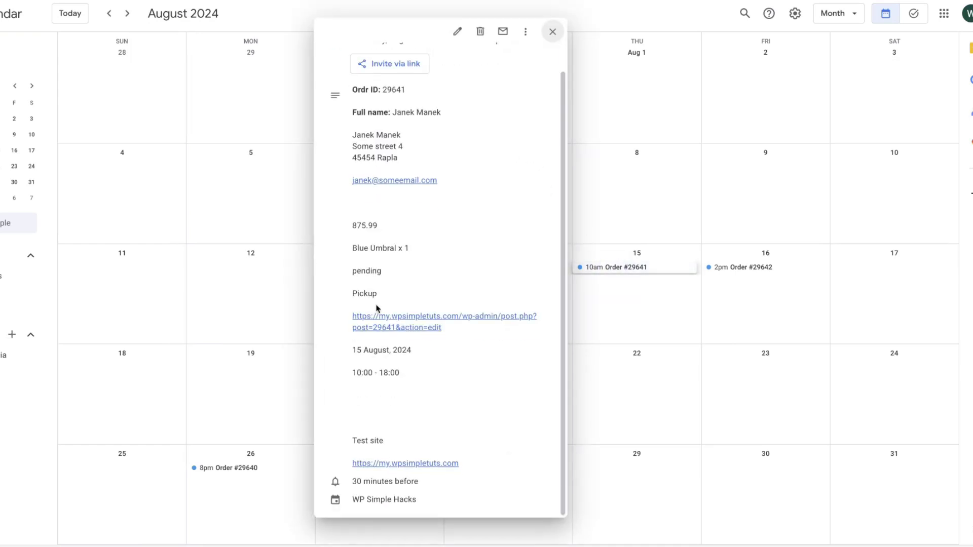
drag(378, 296, 353, 293)
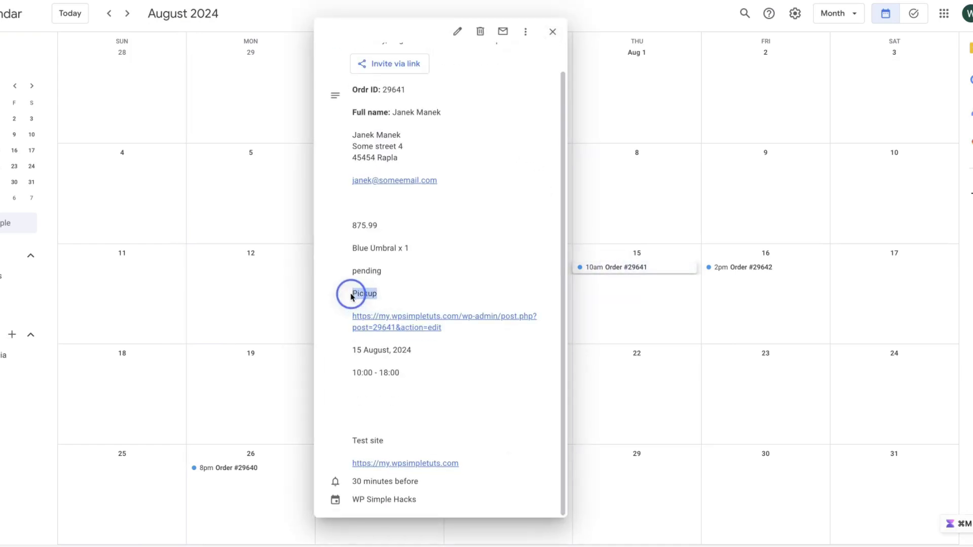
click(552, 31)
Check order #29642's Delivery details, then reopen order #29641's event (pending, 10:00 - 18:00)
click(749, 266)
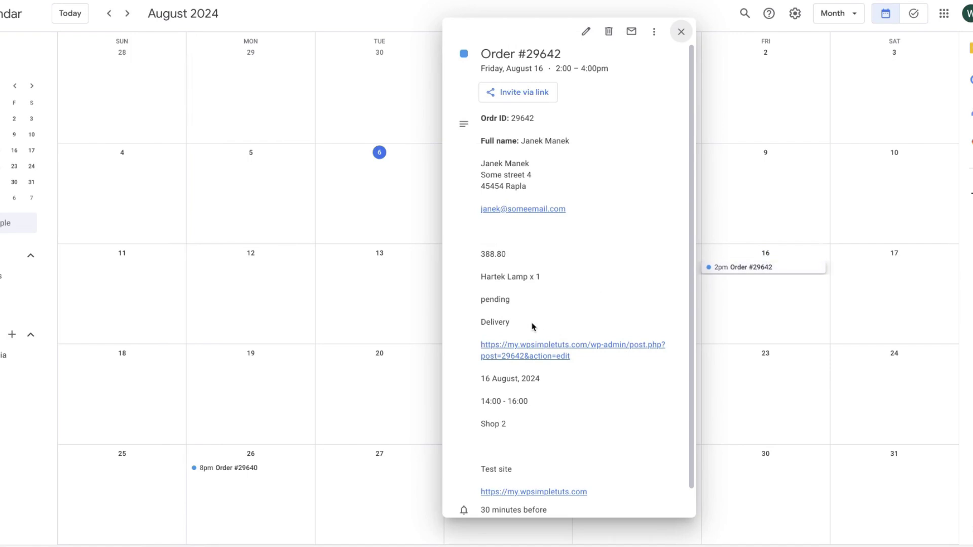
drag(532, 323, 461, 322)
click(681, 31)
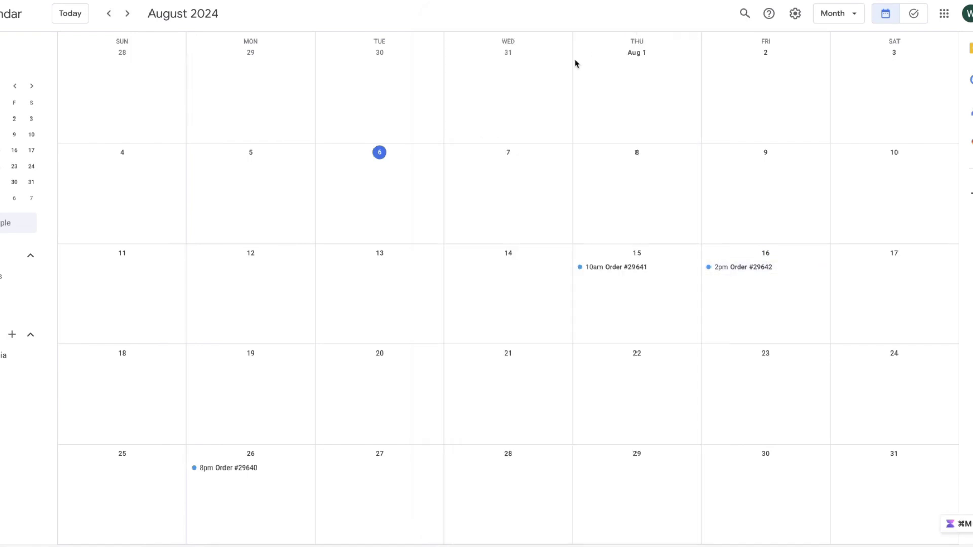
click(625, 268)
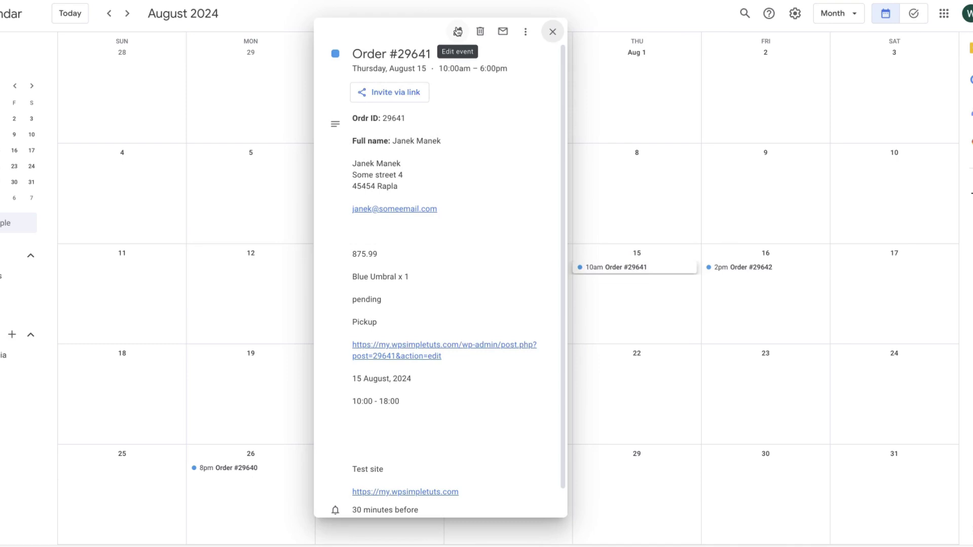
scroll(335, 486, down, 1)
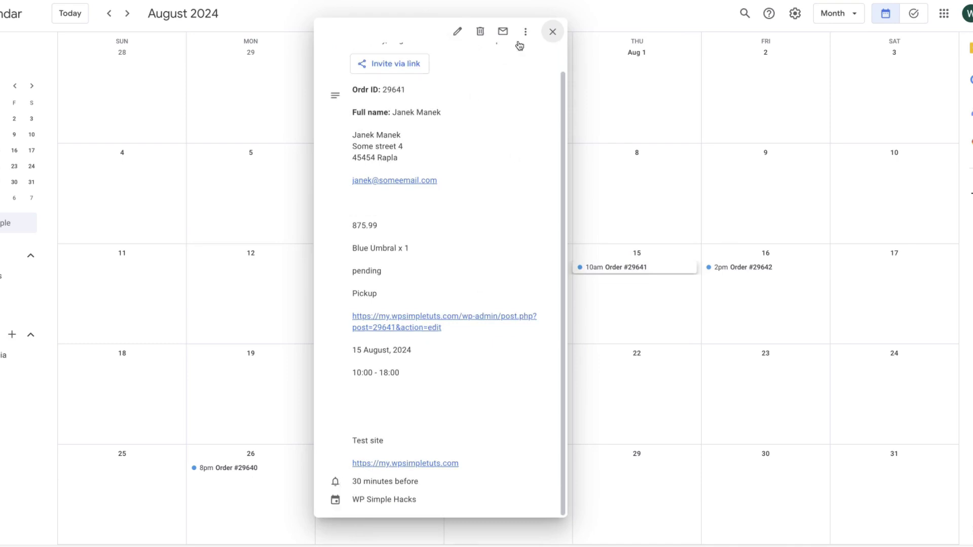
Edit order #29641's event, add then remove an Email reminder, keep the 30-minute notification, and save
click(457, 31)
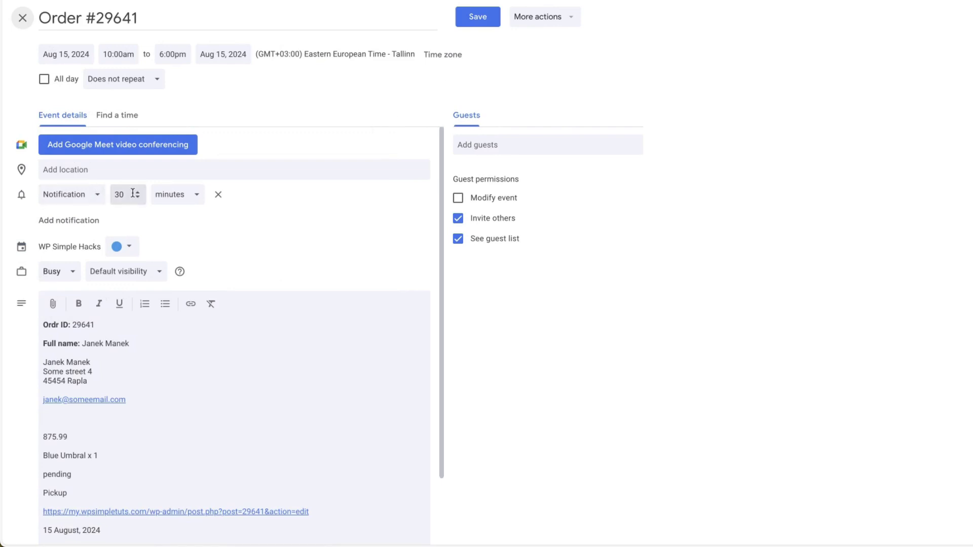
click(71, 195)
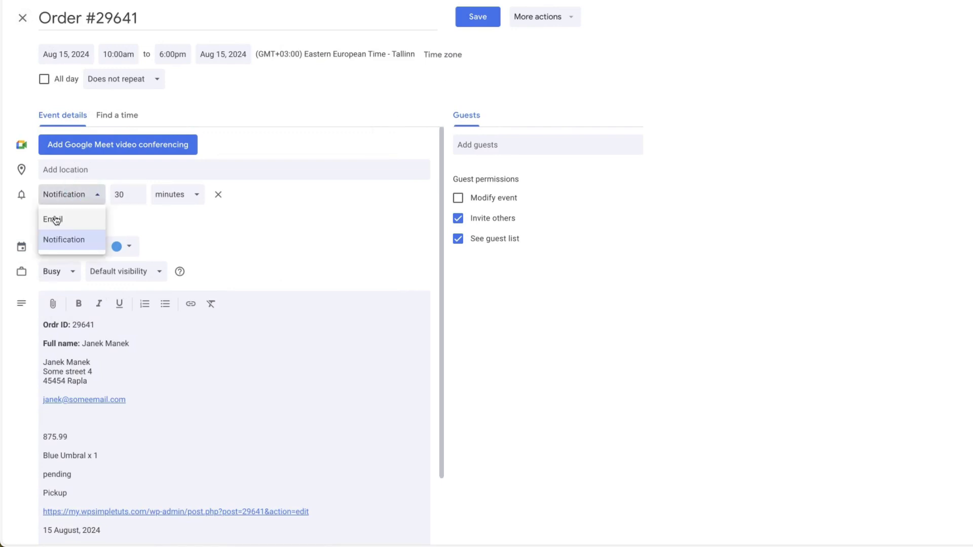
click(173, 225)
click(96, 218)
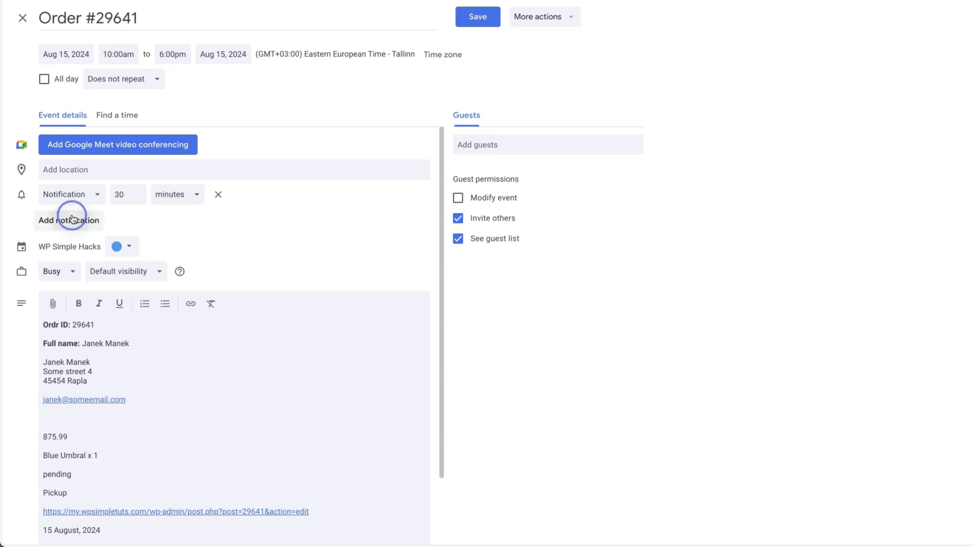
click(91, 219)
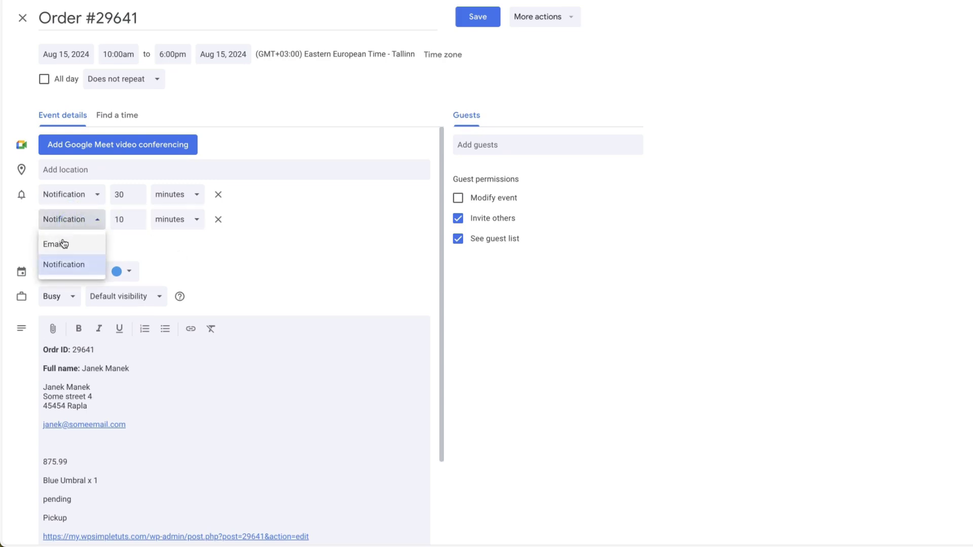
click(65, 243)
click(197, 219)
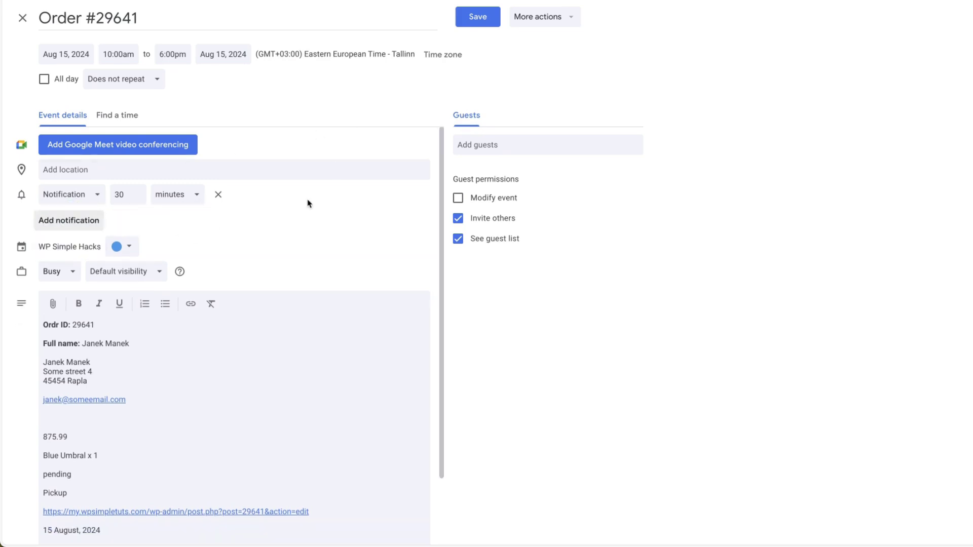
click(479, 17)
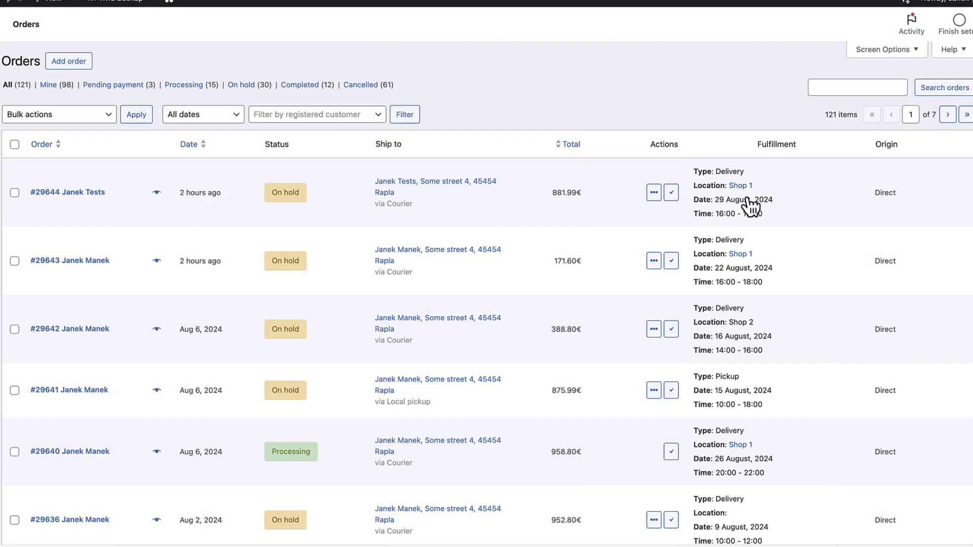
Open order #29644 from the WooCommerce orders list
click(66, 193)
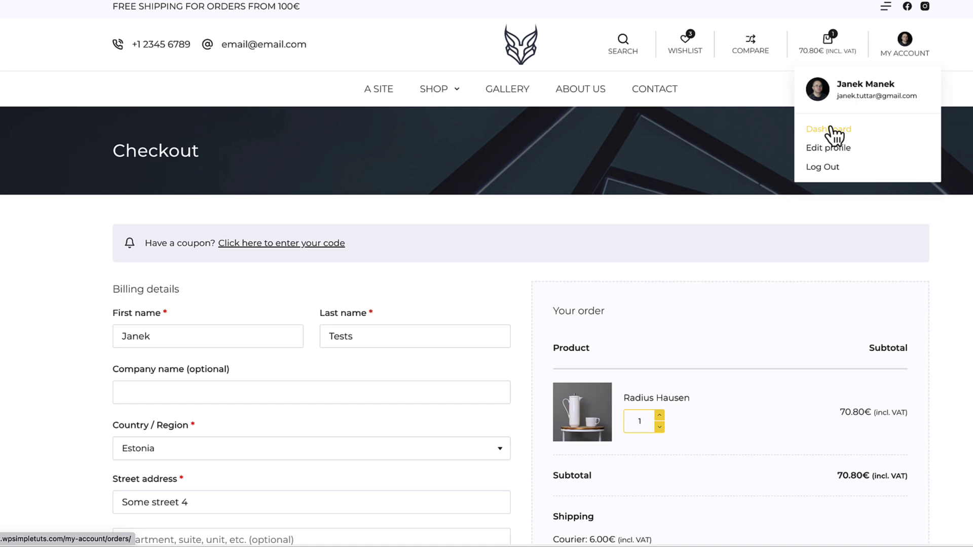
View order #29644 in My Account, confirming delivery on 29 August, 16:00 - 18:00 at Shop 1
click(831, 129)
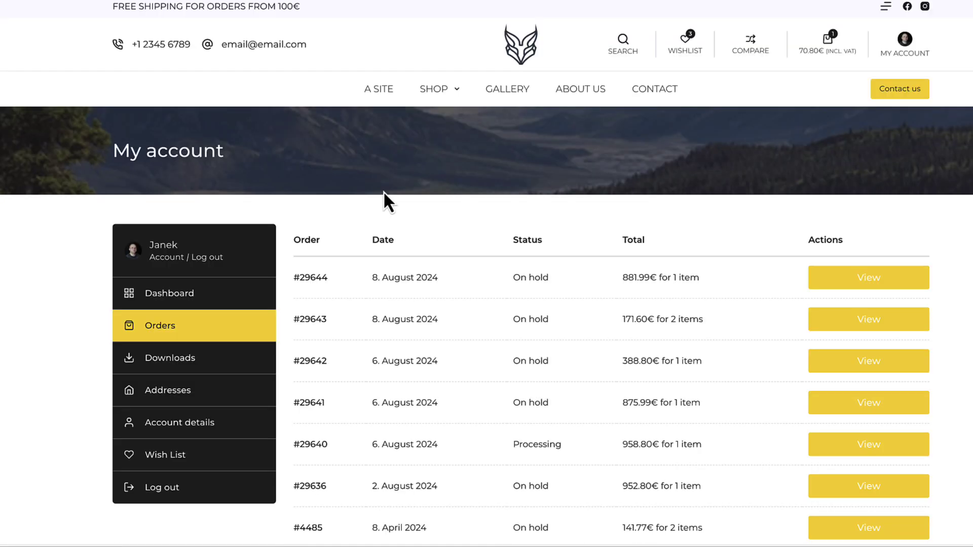
click(856, 279)
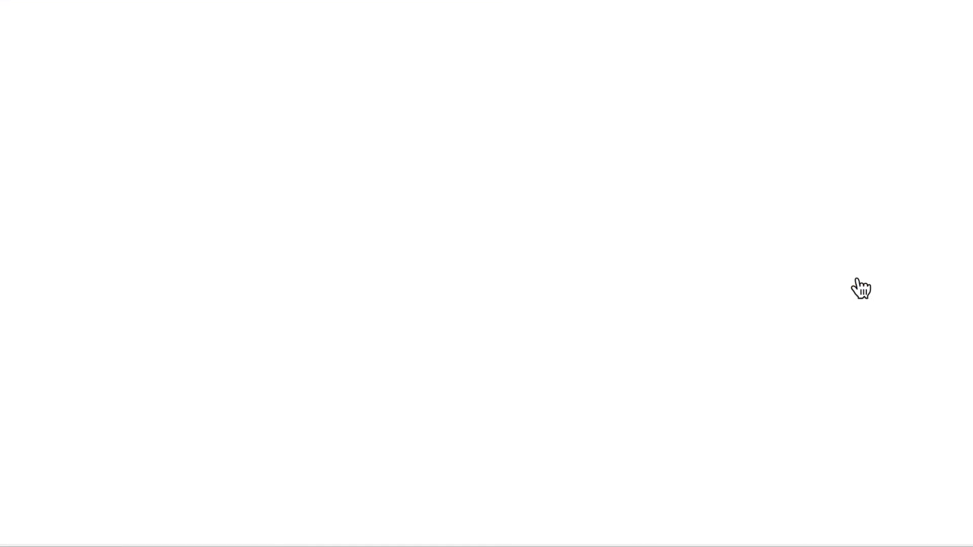
scroll(507, 330, down, 4)
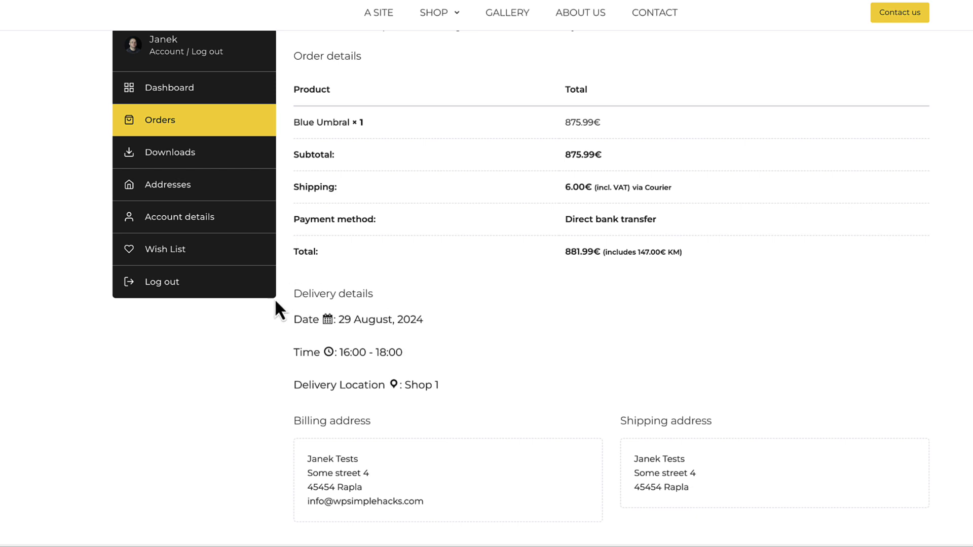
scroll(586, 330, down, 1)
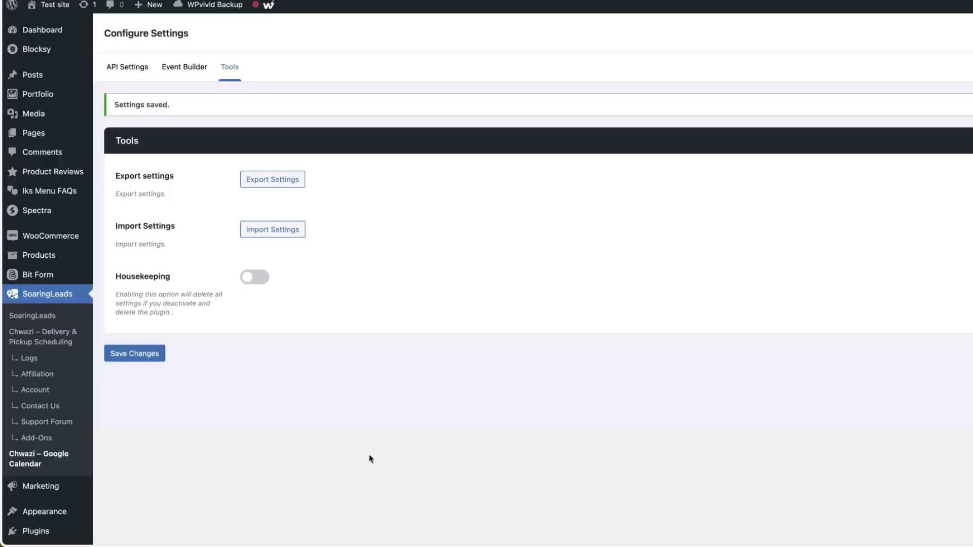
Enable delivery reminder emails 60 minutes before, including order details
click(41, 337)
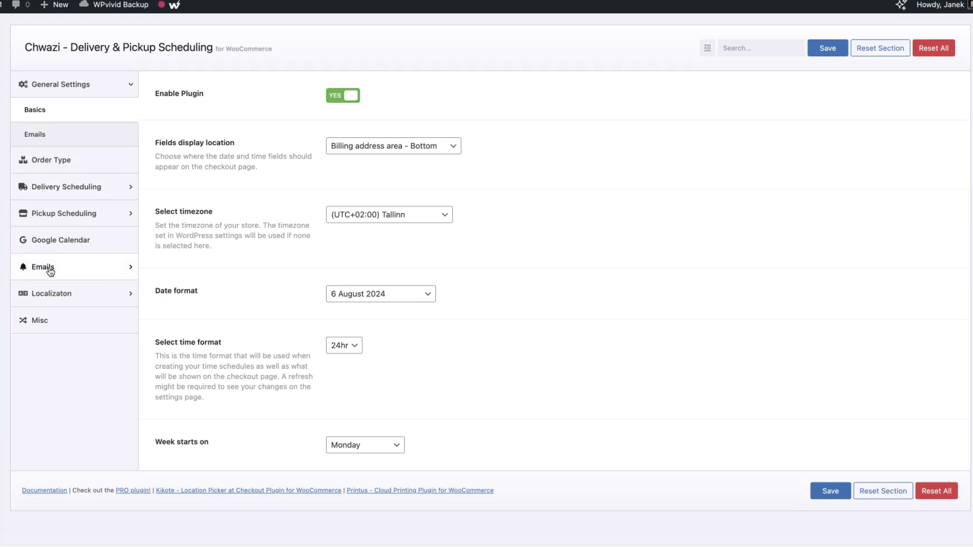
click(61, 267)
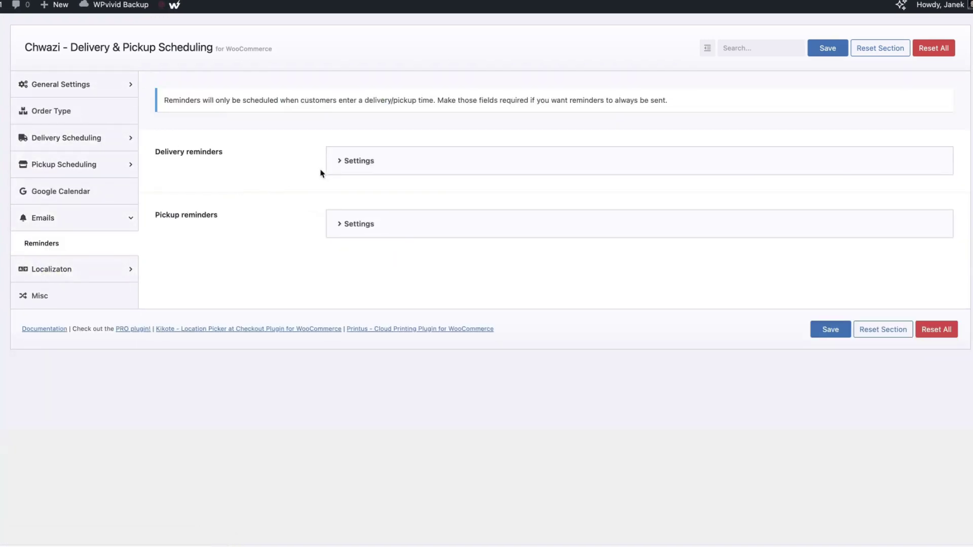
click(337, 161)
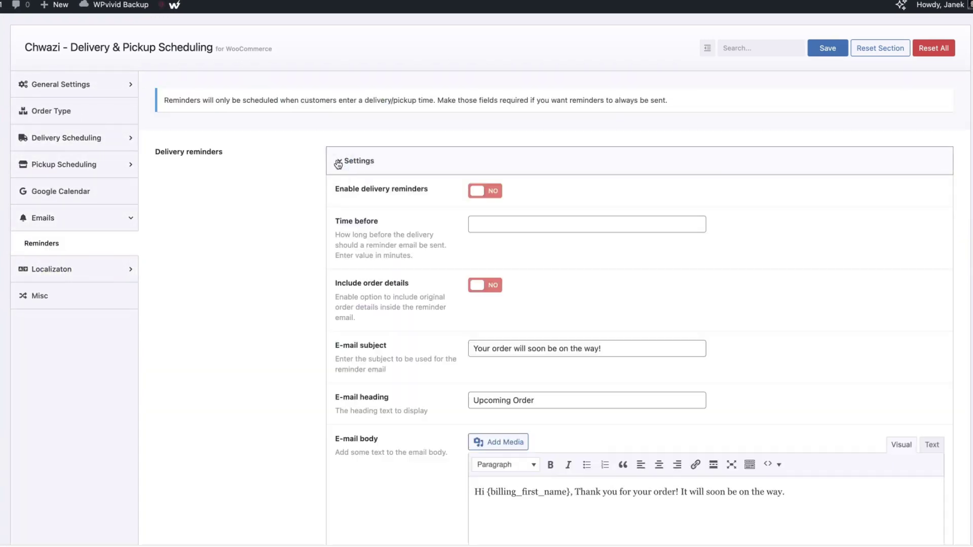
click(496, 198)
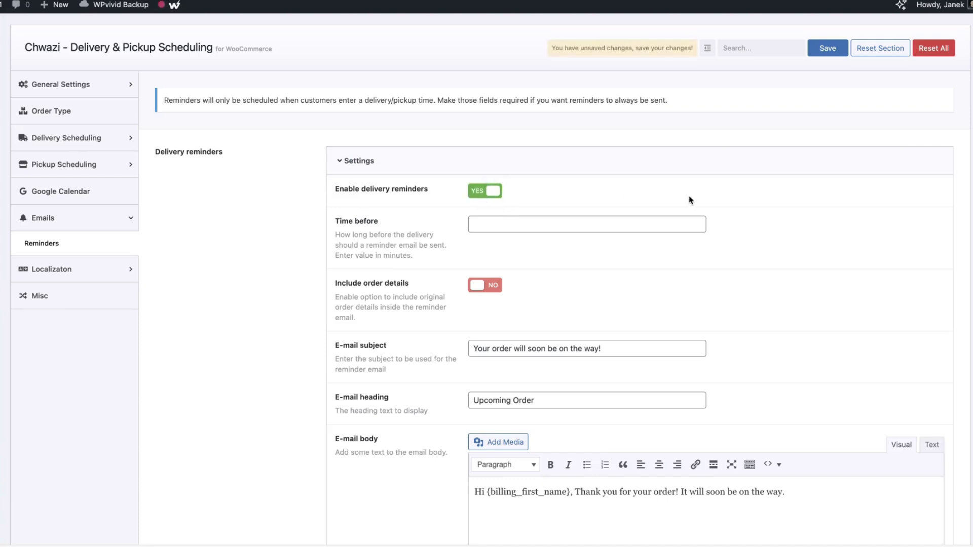
click(509, 225)
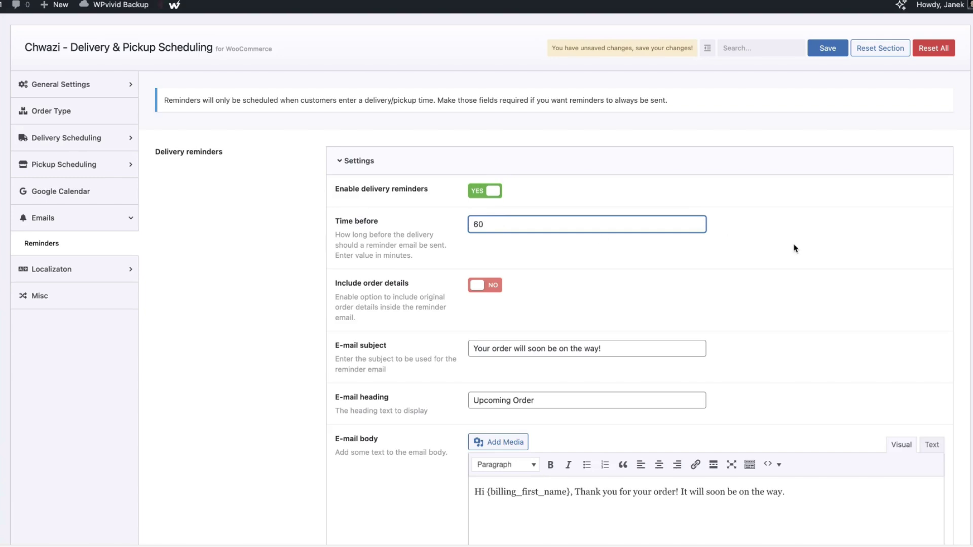
scroll(785, 247, down, 3)
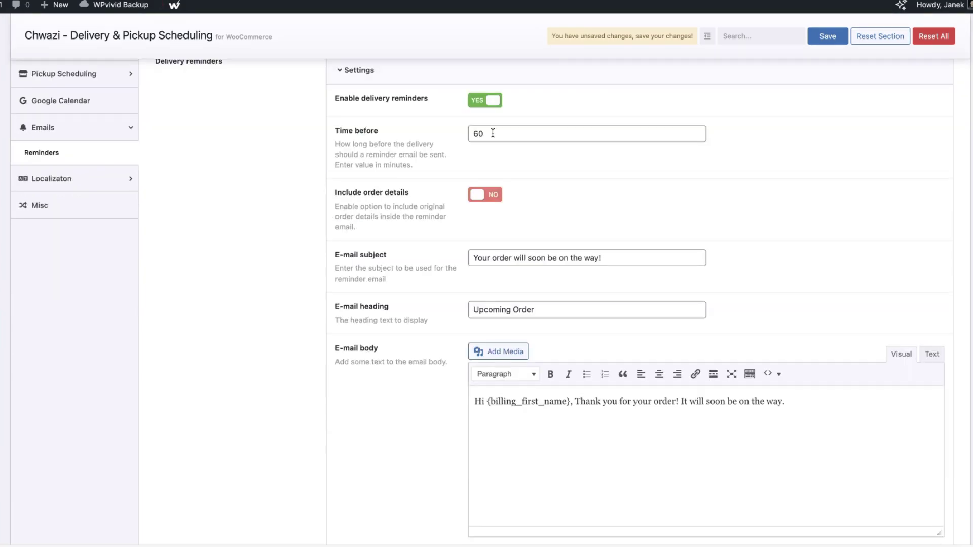
click(479, 197)
Review the delivery reminder email subject, Upcoming Order heading and body text
scroll(569, 215, down, 1)
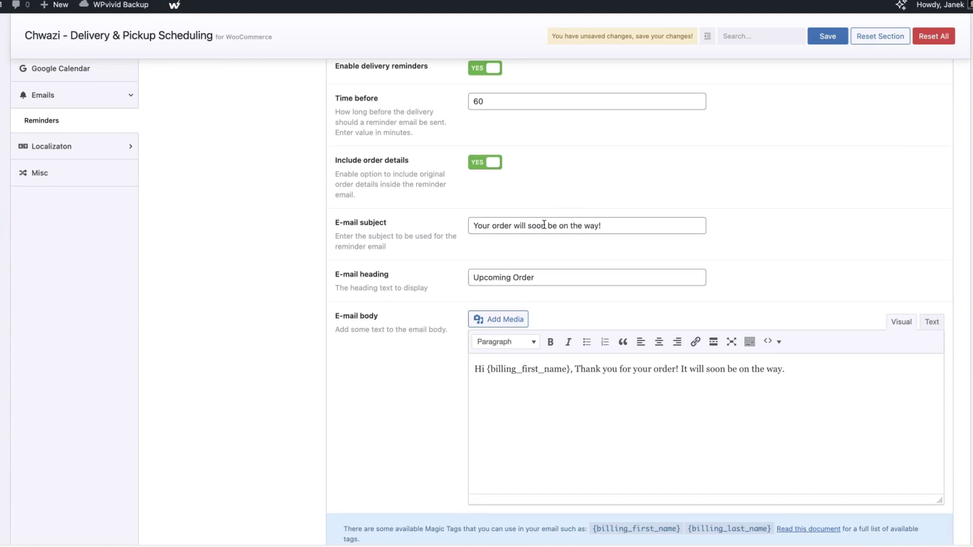
click(598, 223)
drag(599, 223, 434, 224)
drag(547, 275, 403, 272)
scroll(558, 304, down, 3)
drag(795, 254, 461, 257)
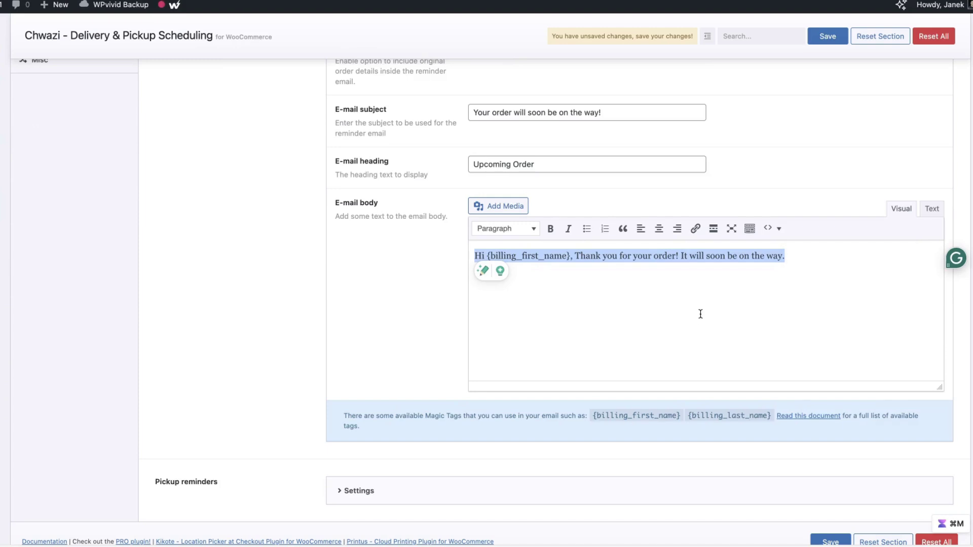
scroll(702, 321, down, 1)
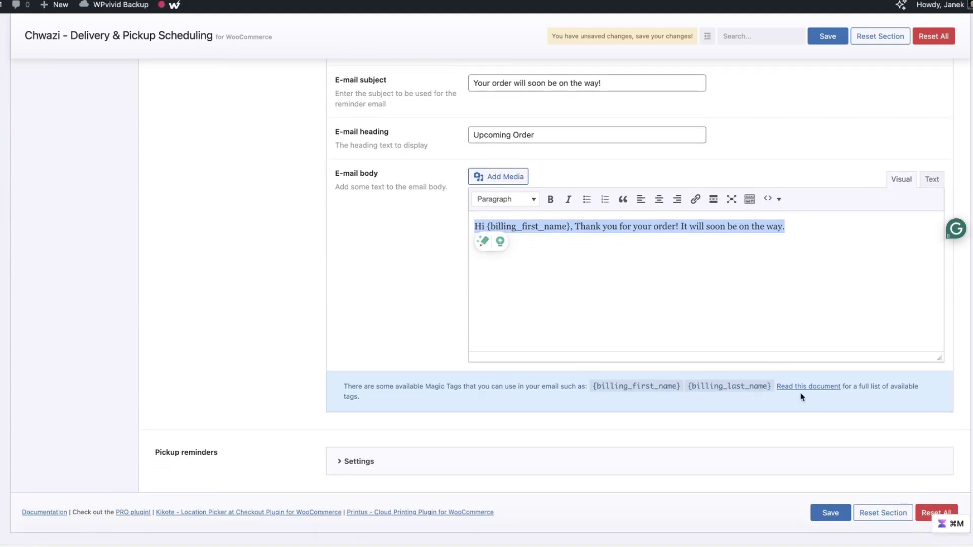
click(764, 245)
scroll(527, 367, down, 1)
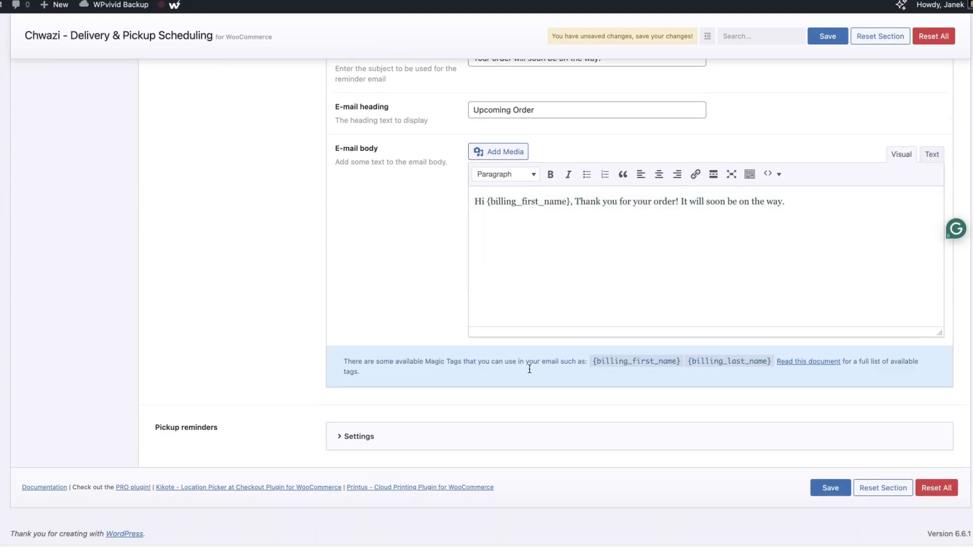
Enable pickup reminder emails 60 minutes before with order details, and save the reminder settings
click(411, 436)
scroll(580, 370, down, 10)
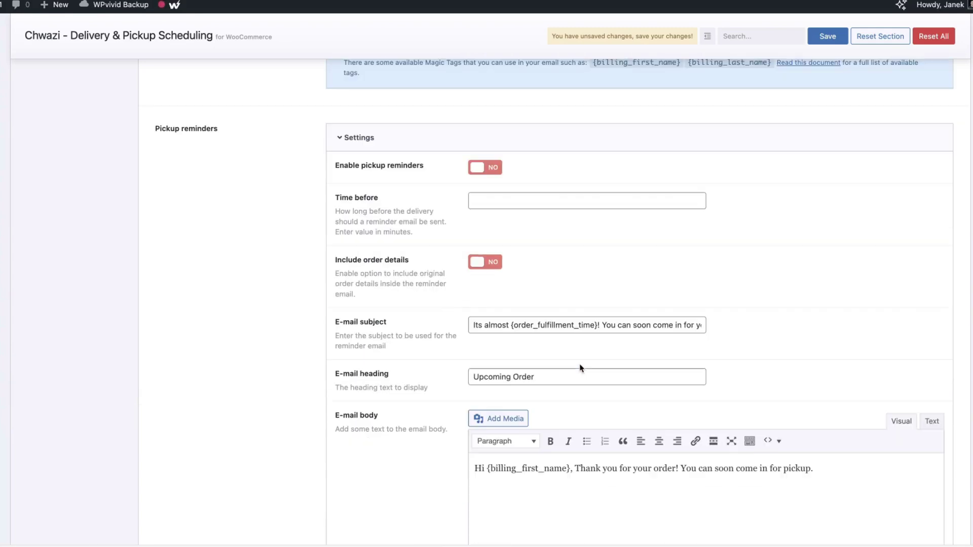
click(482, 171)
click(492, 203)
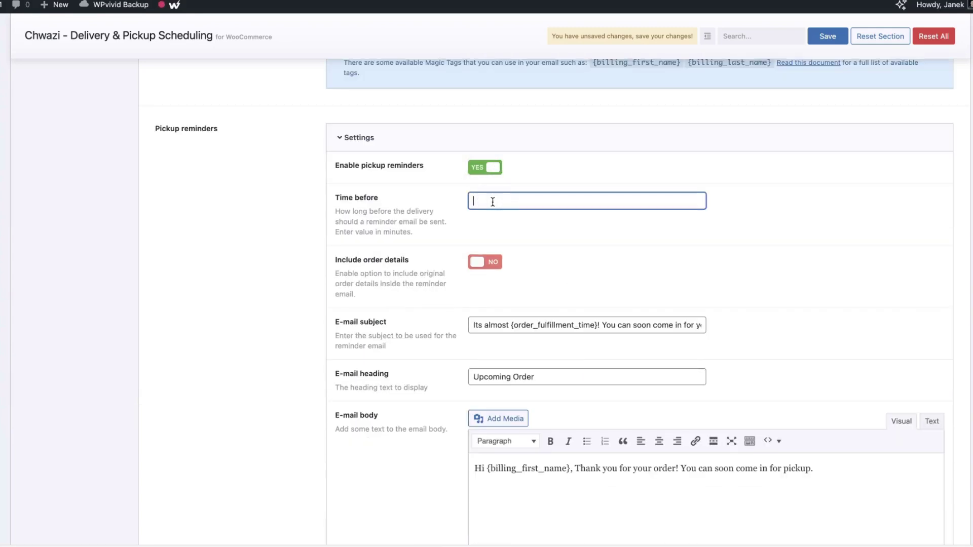
click(502, 264)
scroll(771, 289, down, 3)
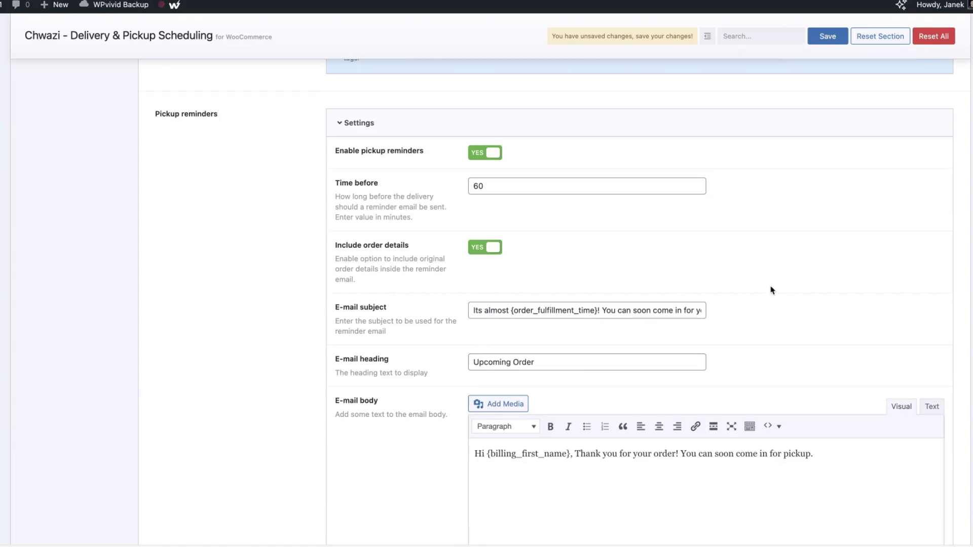
scroll(510, 319, down, 2)
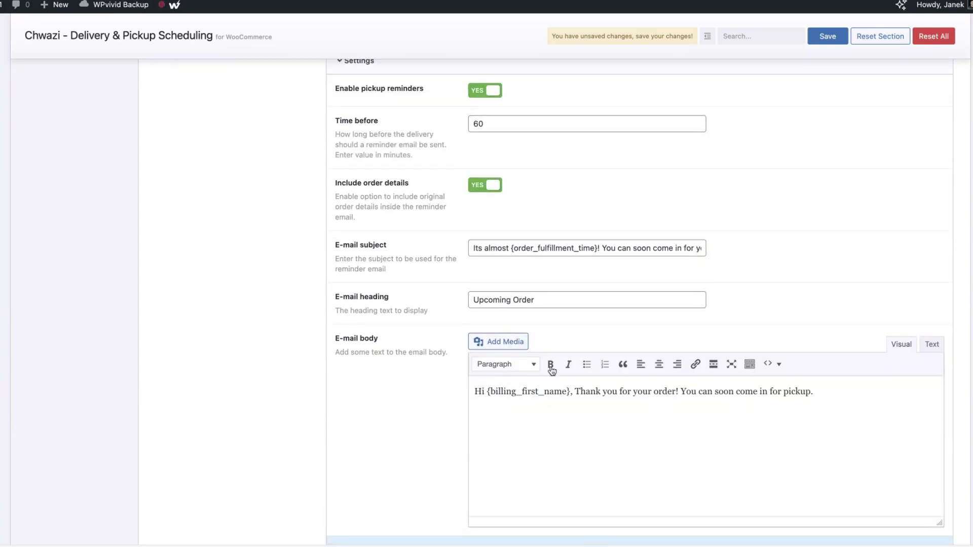
click(833, 41)
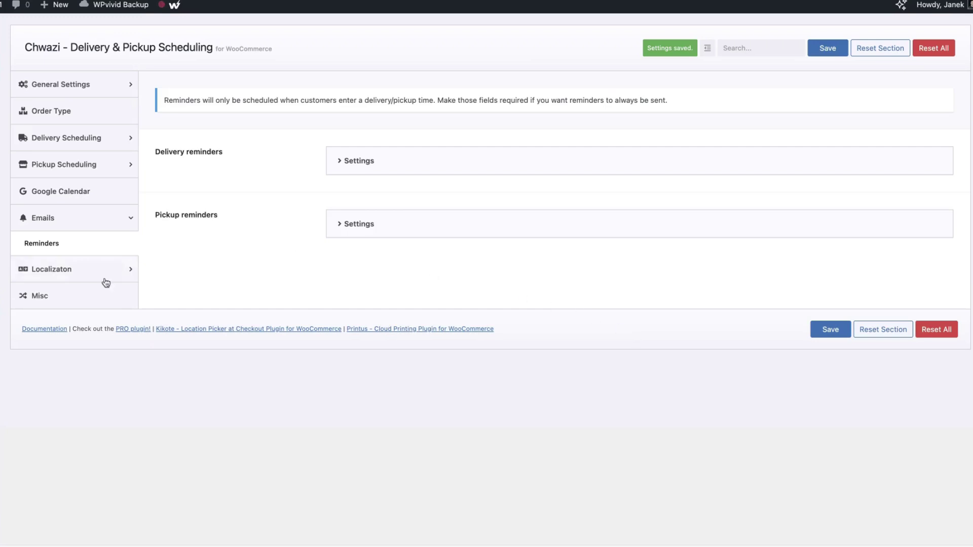
click(61, 270)
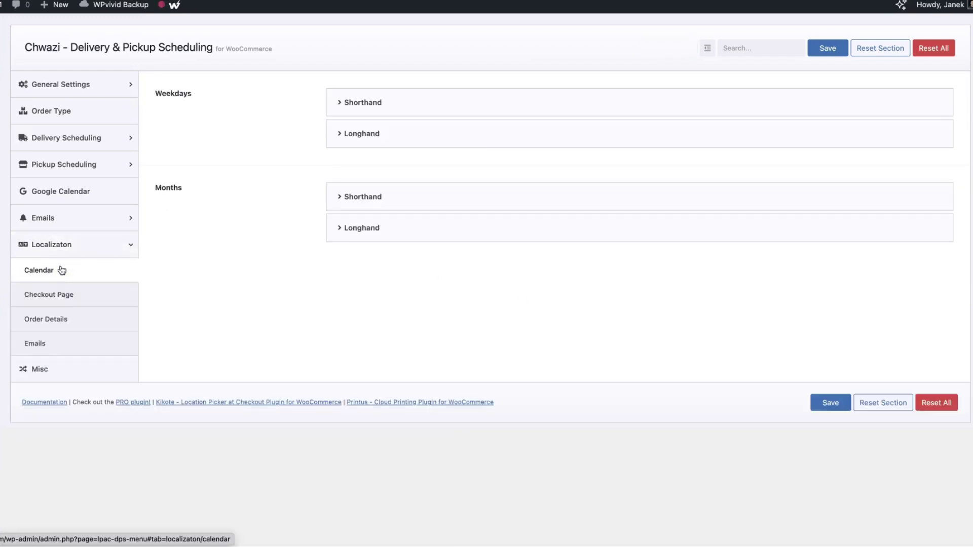
Review the shorthand and longhand weekday and month names in Calendar localization
click(387, 103)
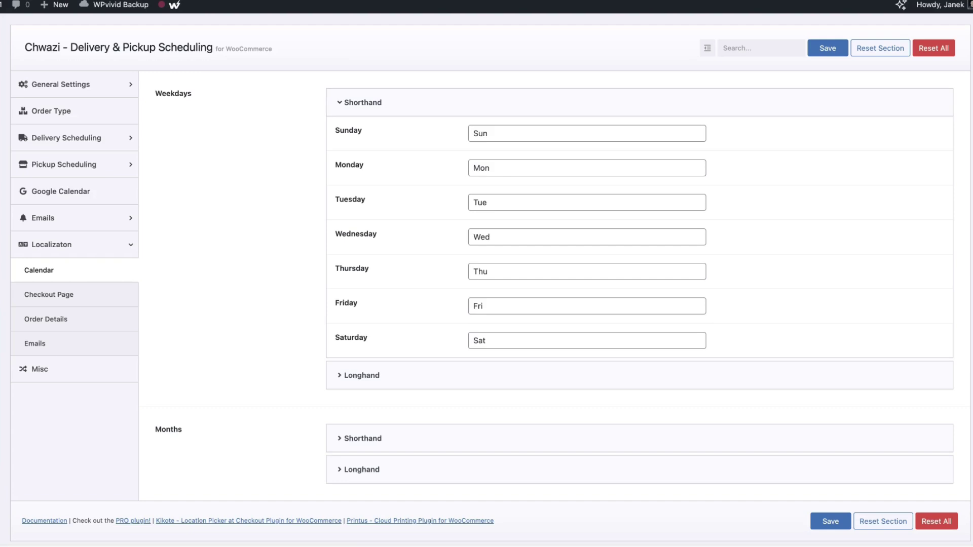
click(389, 104)
click(394, 135)
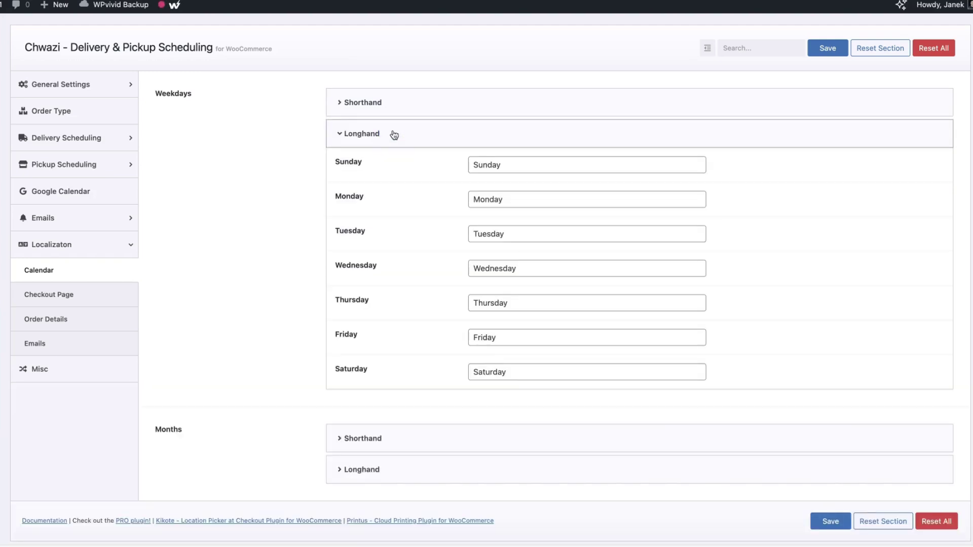
click(394, 135)
click(383, 197)
click(384, 197)
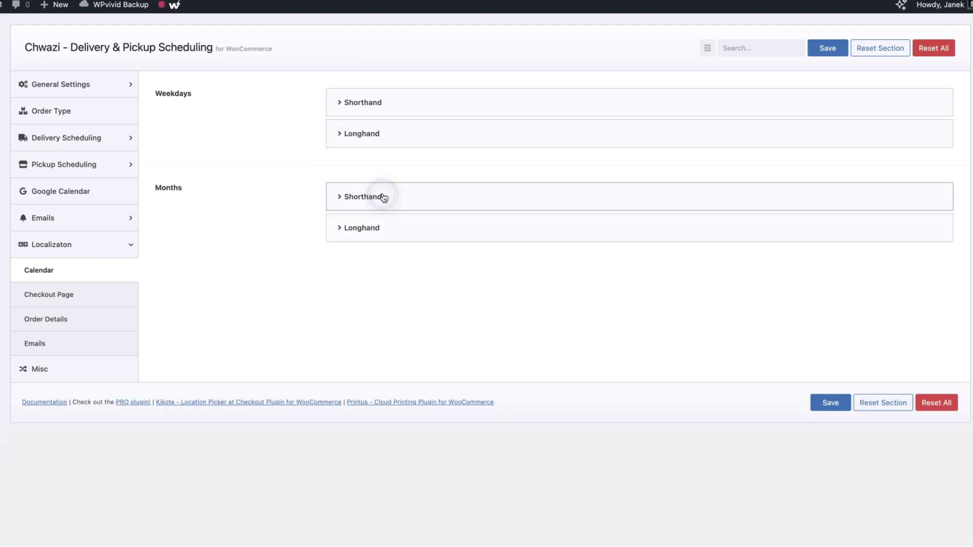
click(393, 228)
Review the Checkout Page, Order Details and Emails localization texts
click(127, 289)
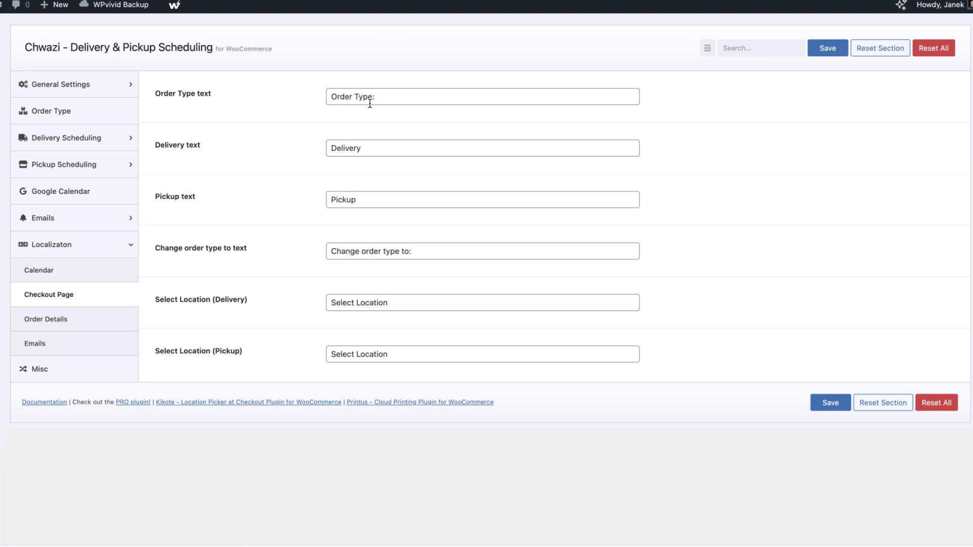
click(60, 324)
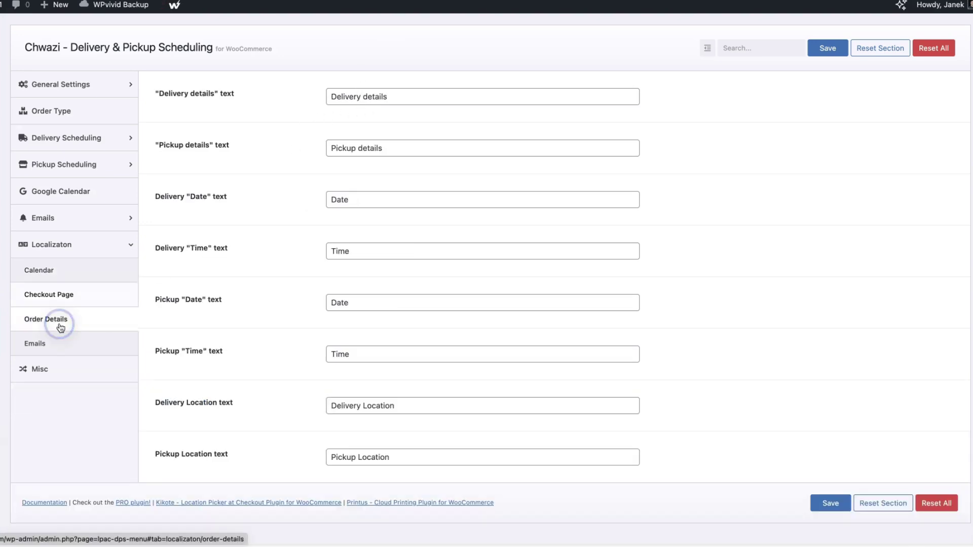
click(35, 347)
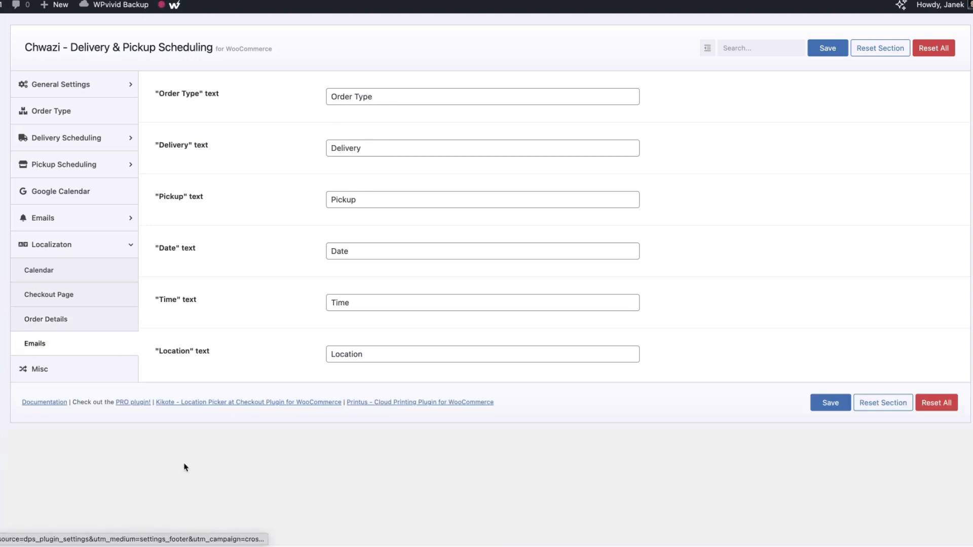
click(44, 372)
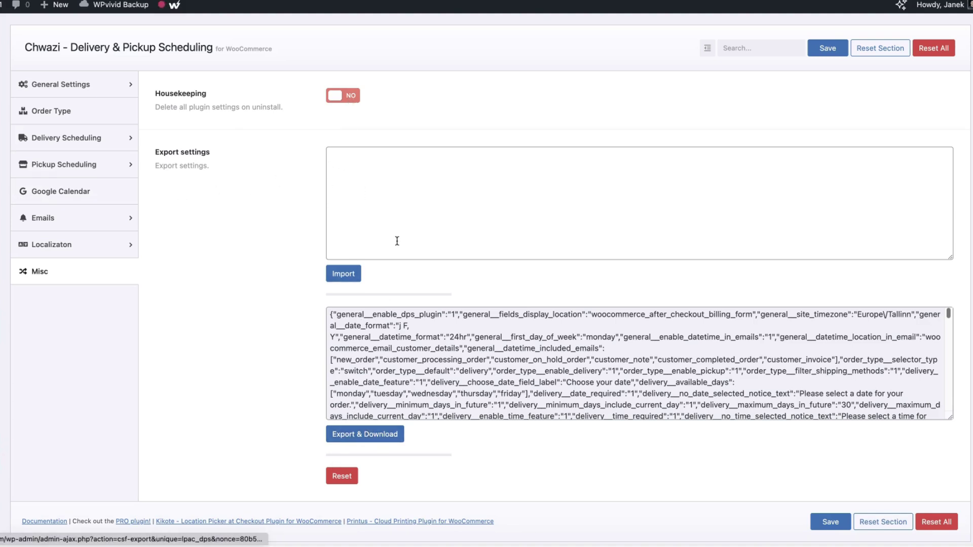
Select all of the exported settings JSON and copy it
click(406, 182)
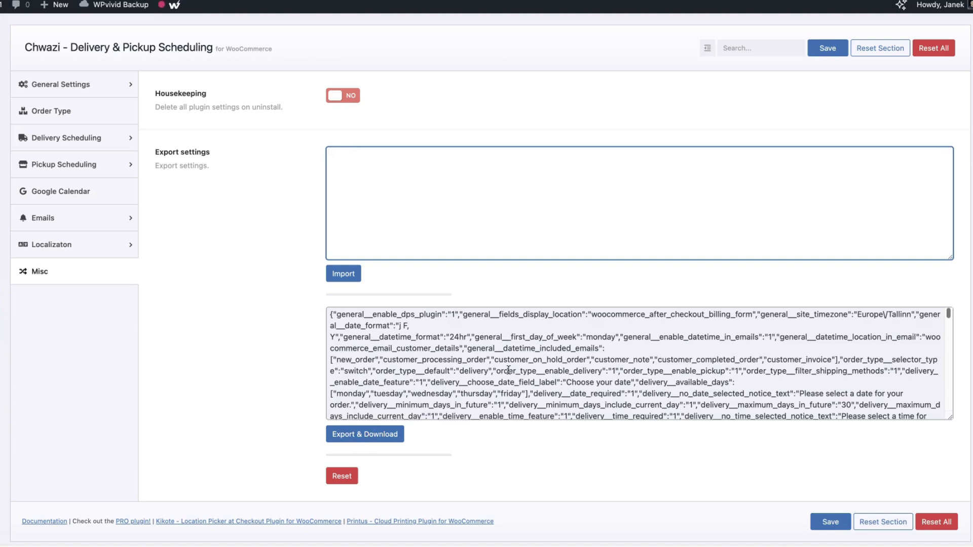
click(508, 370)
key(super+a)
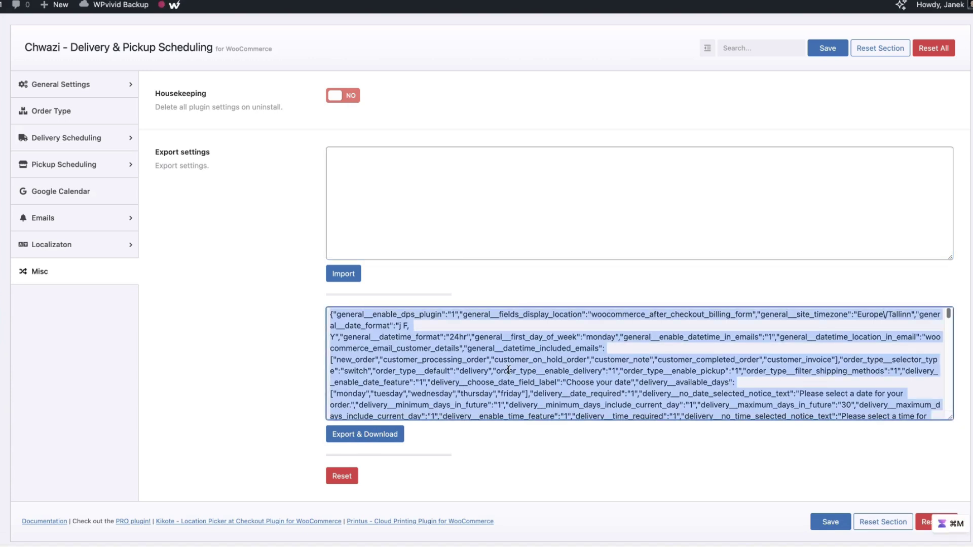
right_click(509, 371)
click(387, 192)
Save the Misc settings, leaving Housekeeping at NO
click(392, 160)
scroll(434, 227, down, 3)
scroll(438, 231, up, 3)
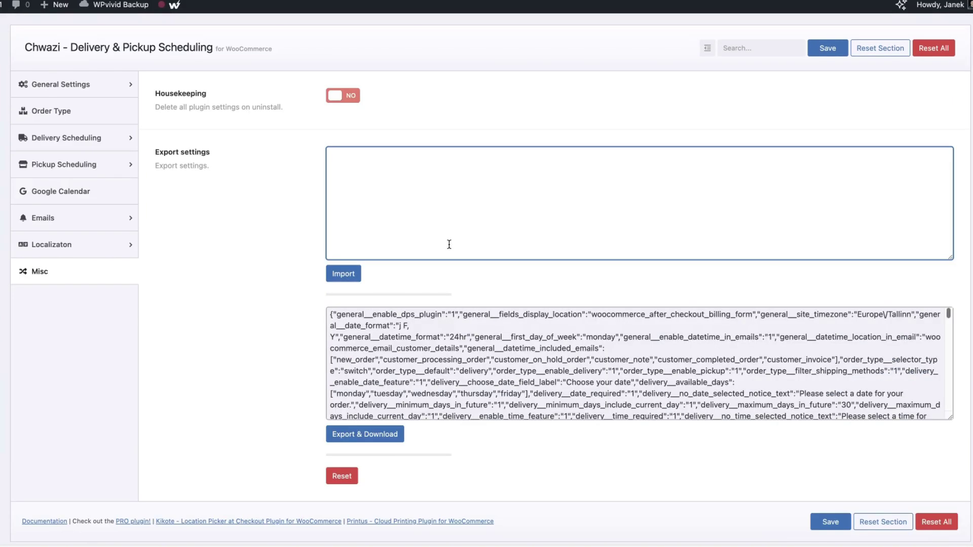
click(823, 51)
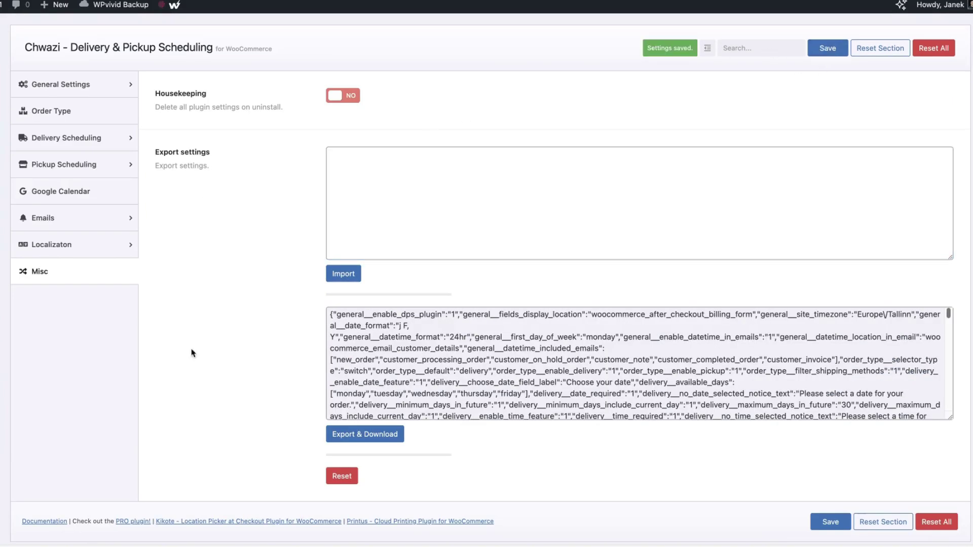